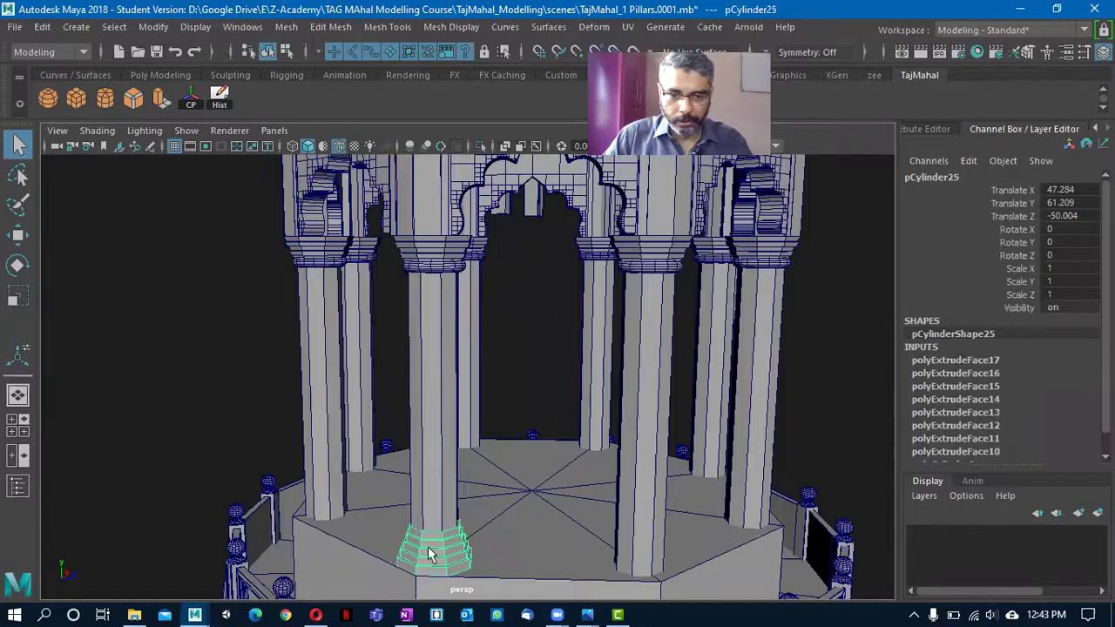
- Examine the front pillar's capital and the stepped base at its foot
scroll(491, 221, "up", 5)
middle_click_drag(491, 221, 494, 326, "alt")
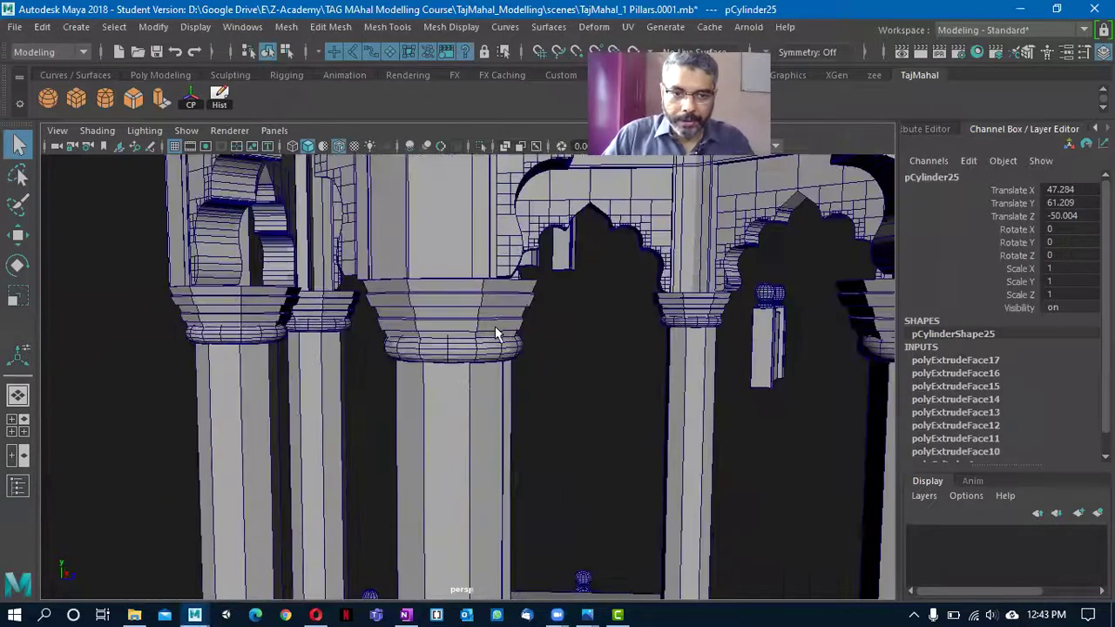
left_click(446, 319)
scroll(535, 391, "up", 2)
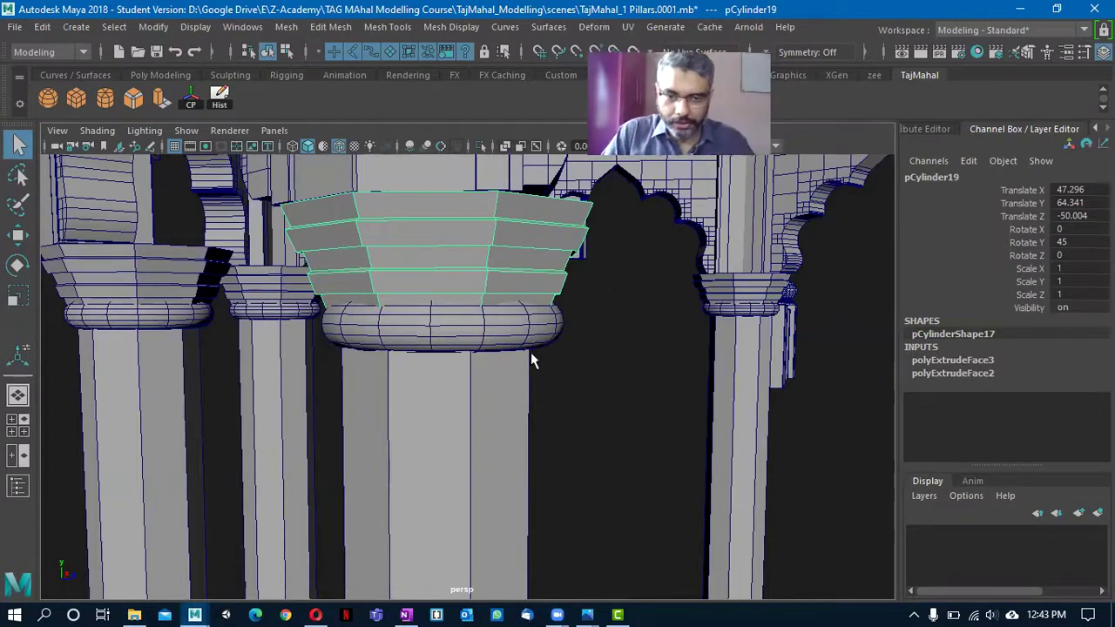
middle_click_drag(477, 508, 377, 73, "alt")
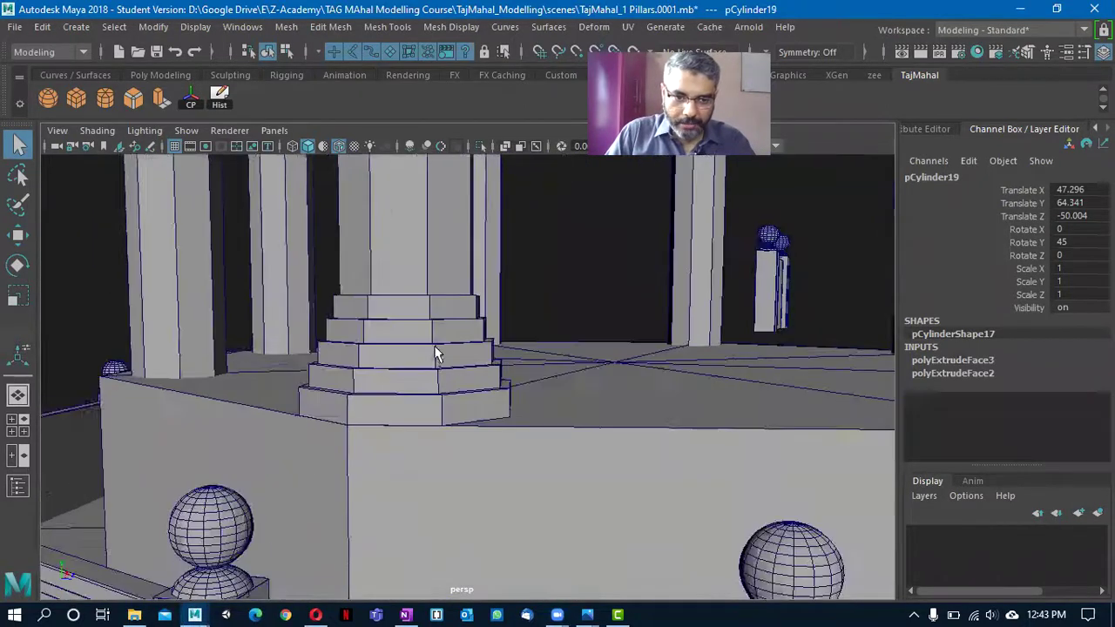
left_click(435, 356)
left_click_drag(433, 388, 396, 366, "alt")
key("w")
scroll(396, 366, "up", 1)
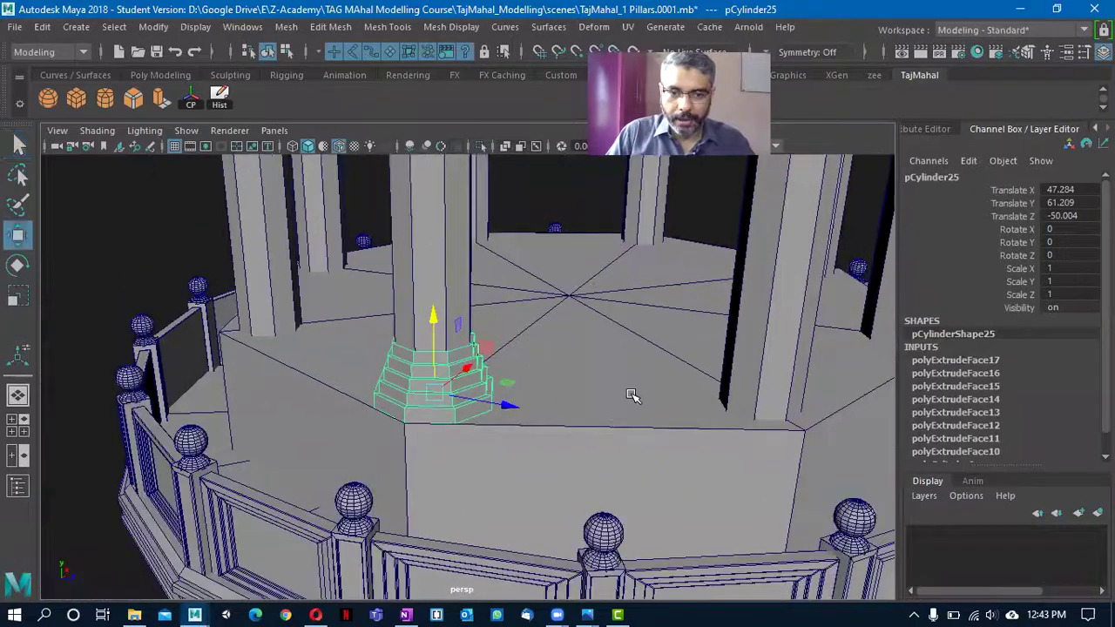
left_click(632, 395, "shift")
middle_click_drag(580, 428, 521, 453, "alt")
- Rename the stepped base at the front pillar's foot as PillarColumStep
left_click(382, 389)
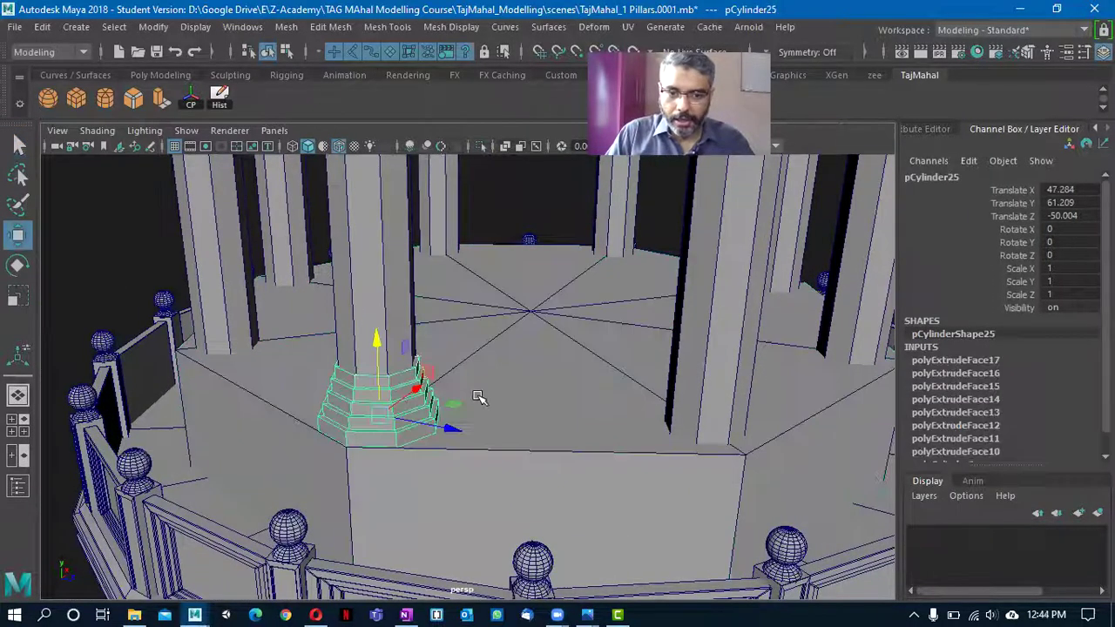
left_click(984, 178)
type("PillarColumStep")
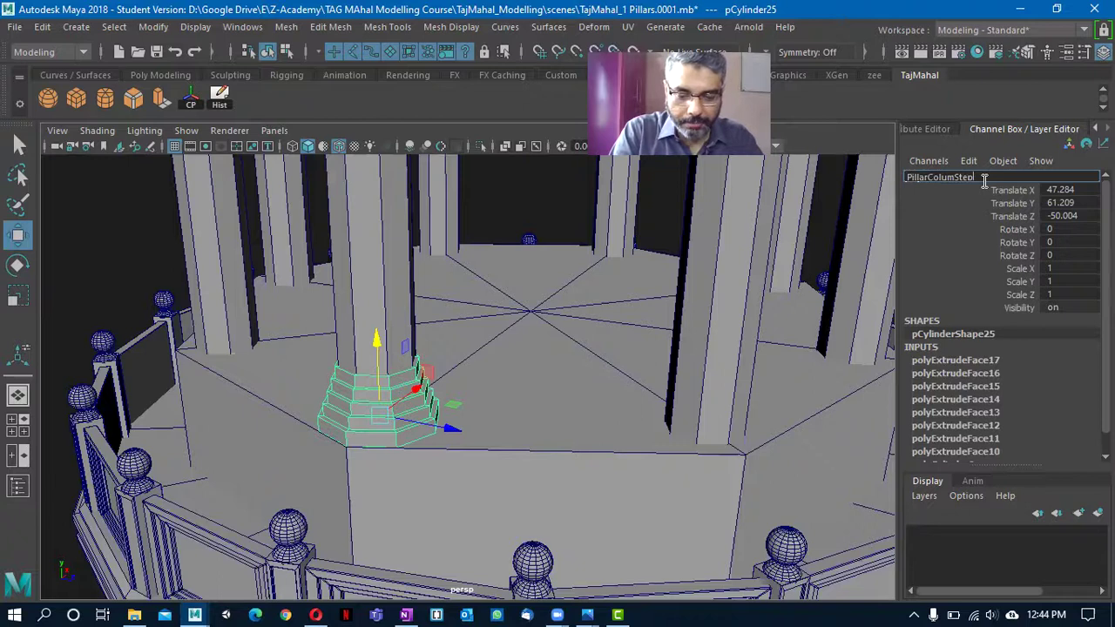
key("Return")
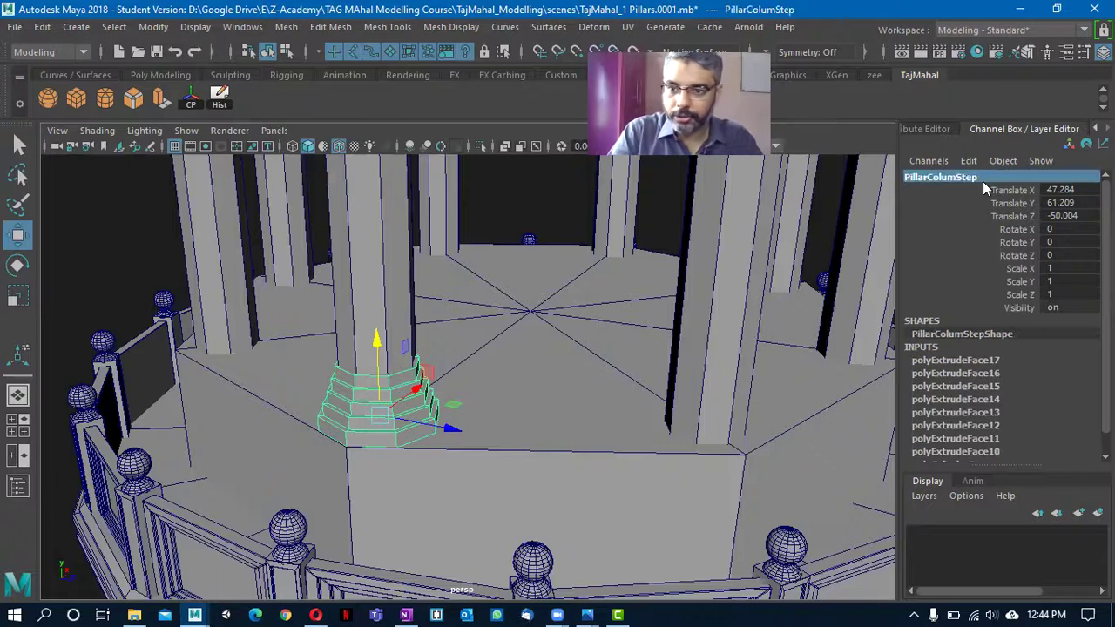
- Isolate the stepped pillar base together with the octagonal platform beneath it
left_click_drag(426, 366, 616, 377, "alt")
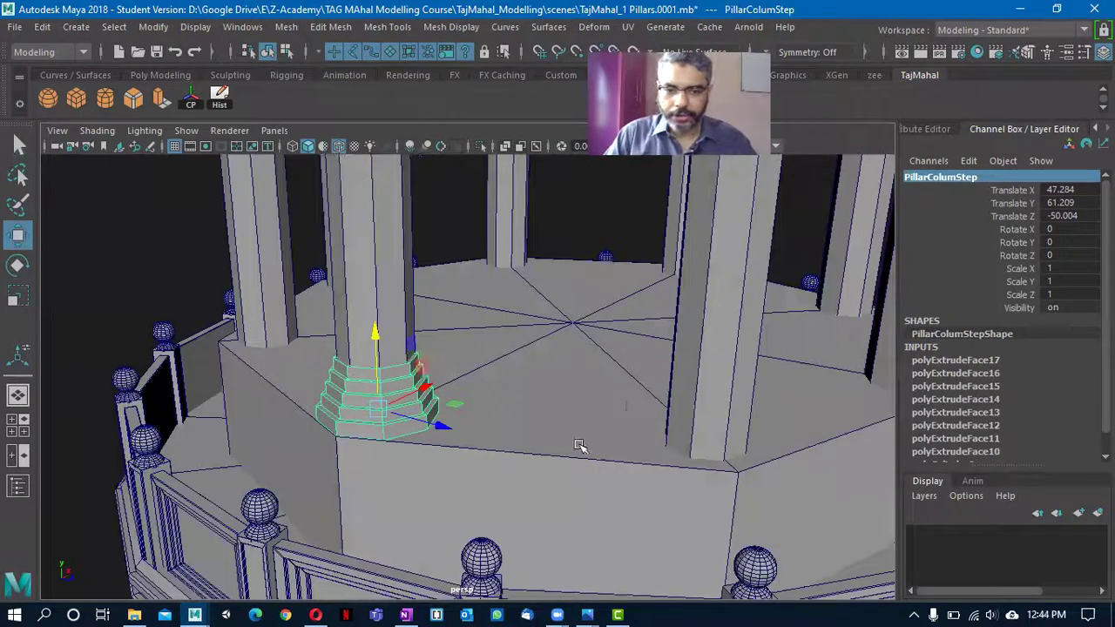
left_click(562, 466)
left_click_drag(490, 416, 511, 406, "alt")
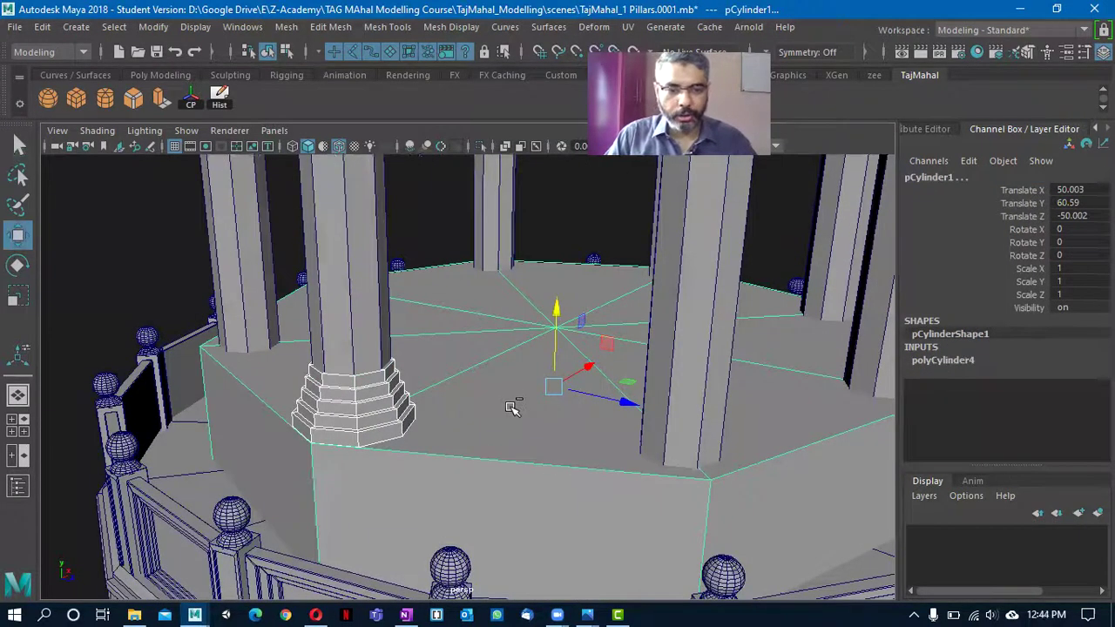
key("ctrl+1")
left_click_drag(583, 432, 548, 462, "alt")
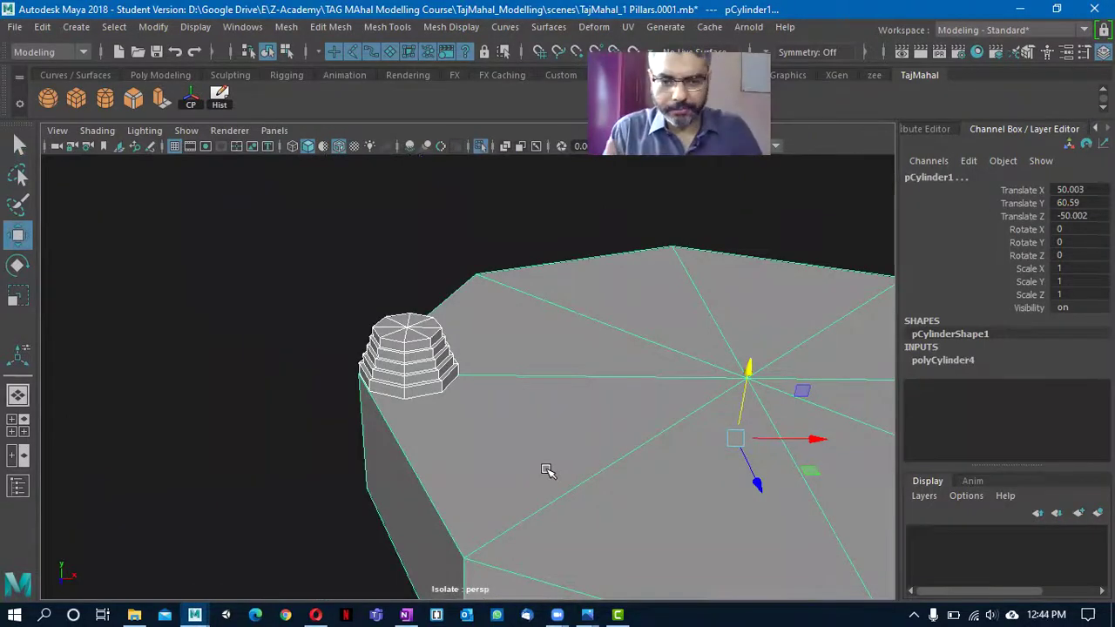
left_click_drag(553, 416, 632, 311, "alt")
middle_click_drag(617, 353, 561, 407, "alt")
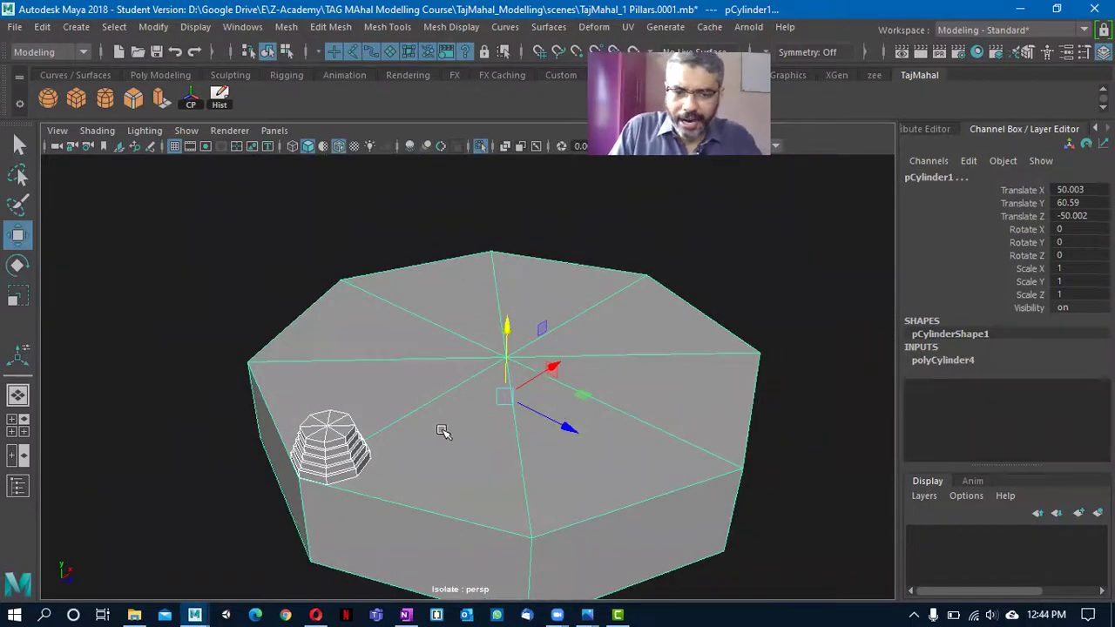
left_click_drag(465, 423, 420, 407, "alt")
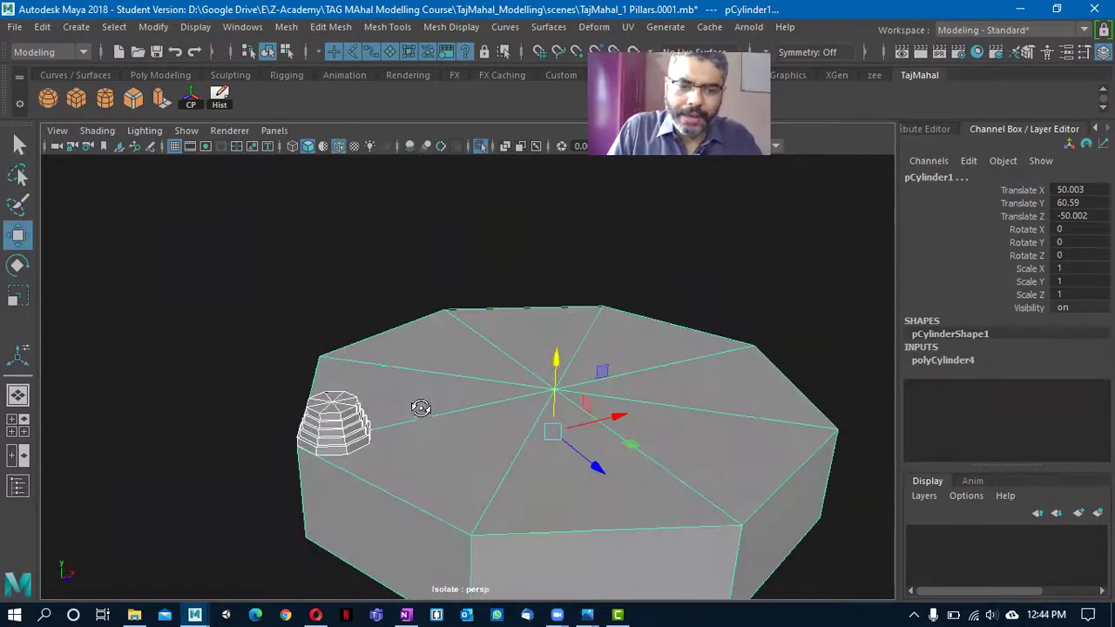
- Move the stepped base's pivot to the centre of the octagonal platform in the top view
left_click(314, 440)
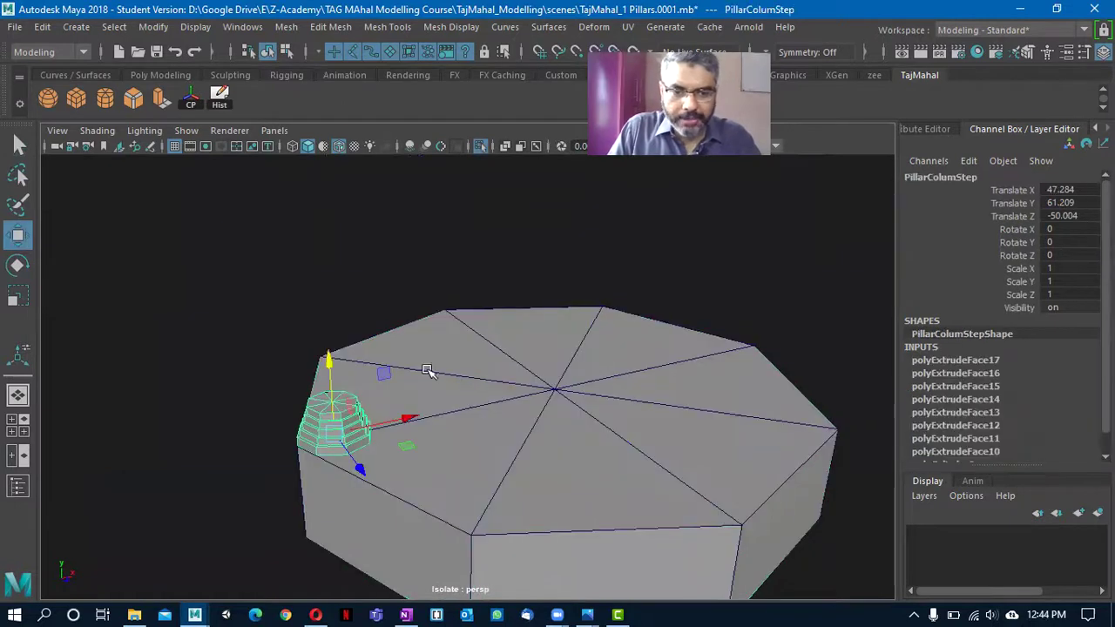
key("space")
left_click_drag(427, 370, 338, 374)
right_click_drag(310, 408, 209, 409, "alt")
middle_click_drag(514, 427, 423, 453, "alt")
right_click_drag(422, 452, 715, 438, "alt")
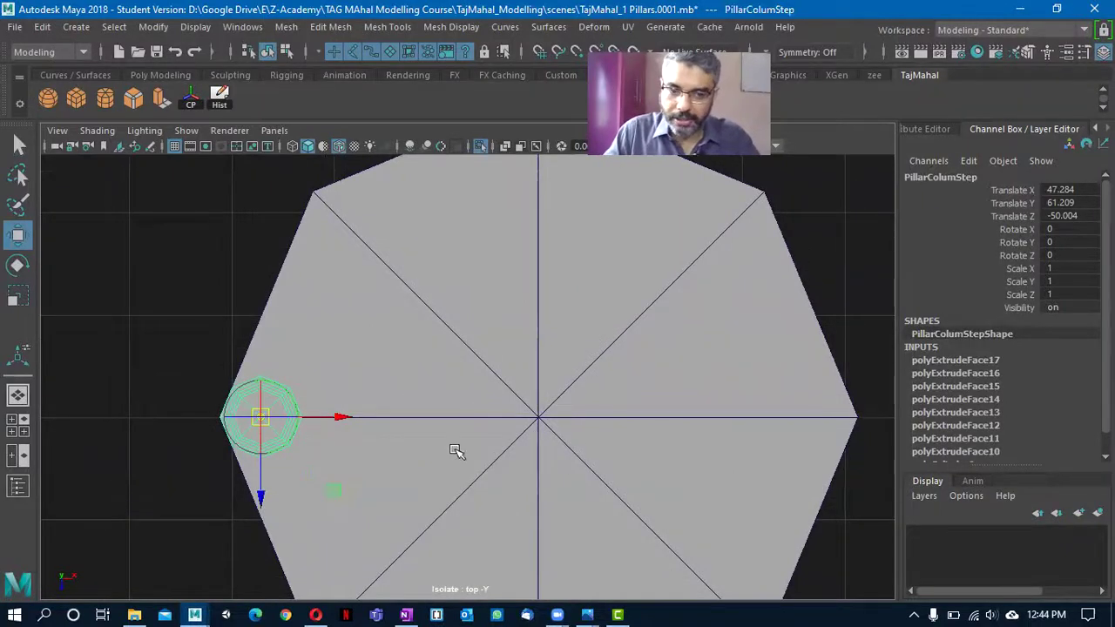
left_click_drag(339, 419, 614, 417)
right_click_drag(555, 454, 679, 436, "alt")
key("Insert")
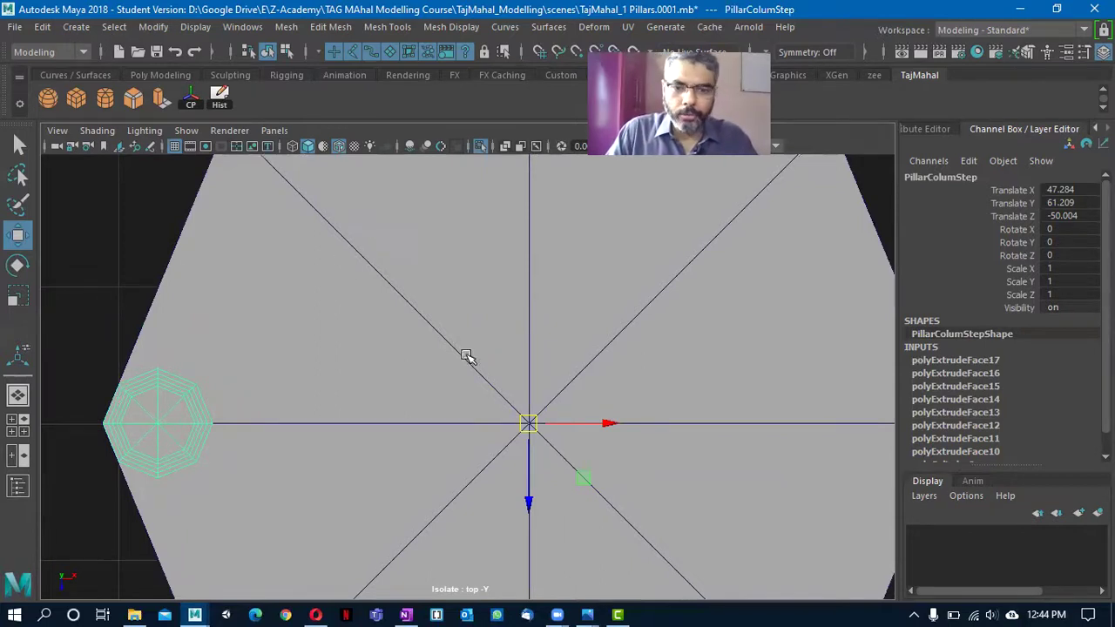
- Open the Duplicate Special options, reset the settings and set the geometry type to Instance
left_click(42, 26)
mouse_move(218, 219)
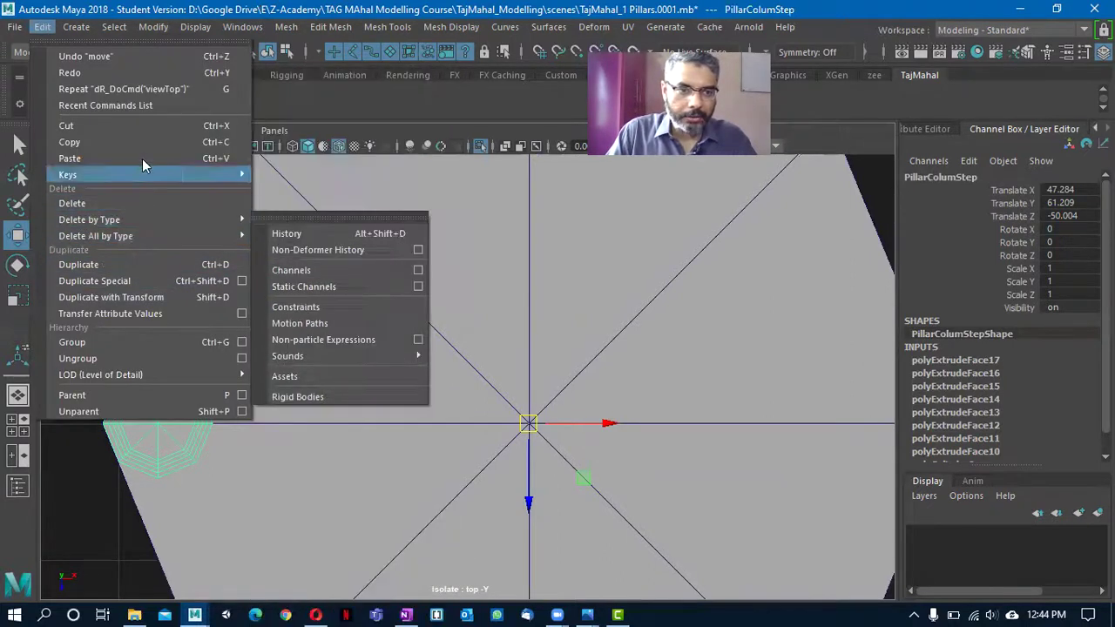
left_click(241, 281)
left_click(631, 279)
left_click(649, 312)
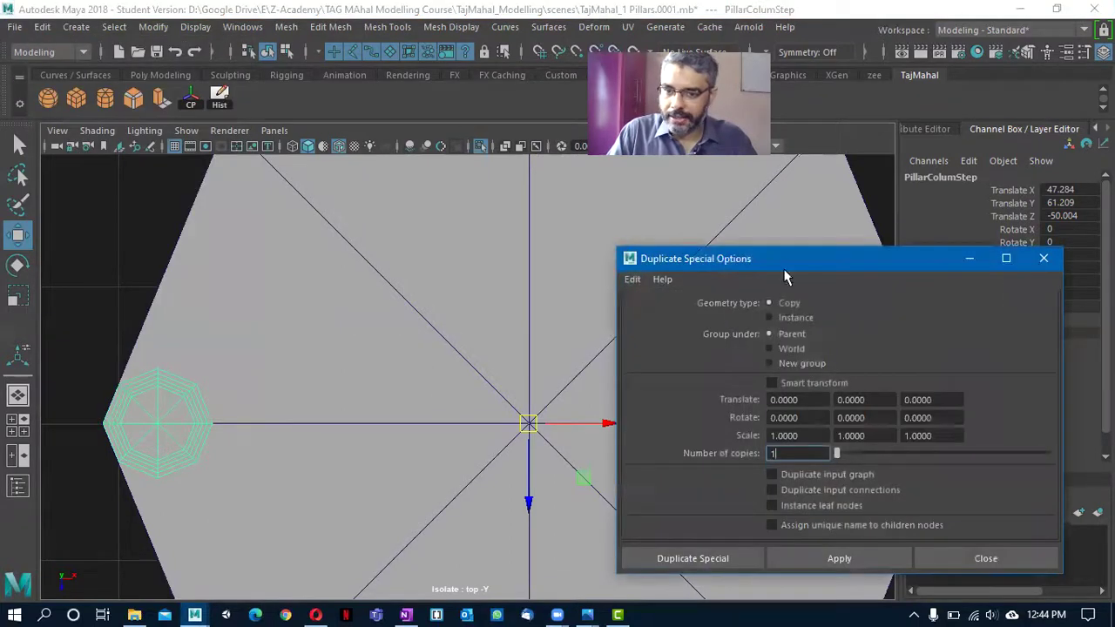
left_click(770, 318)
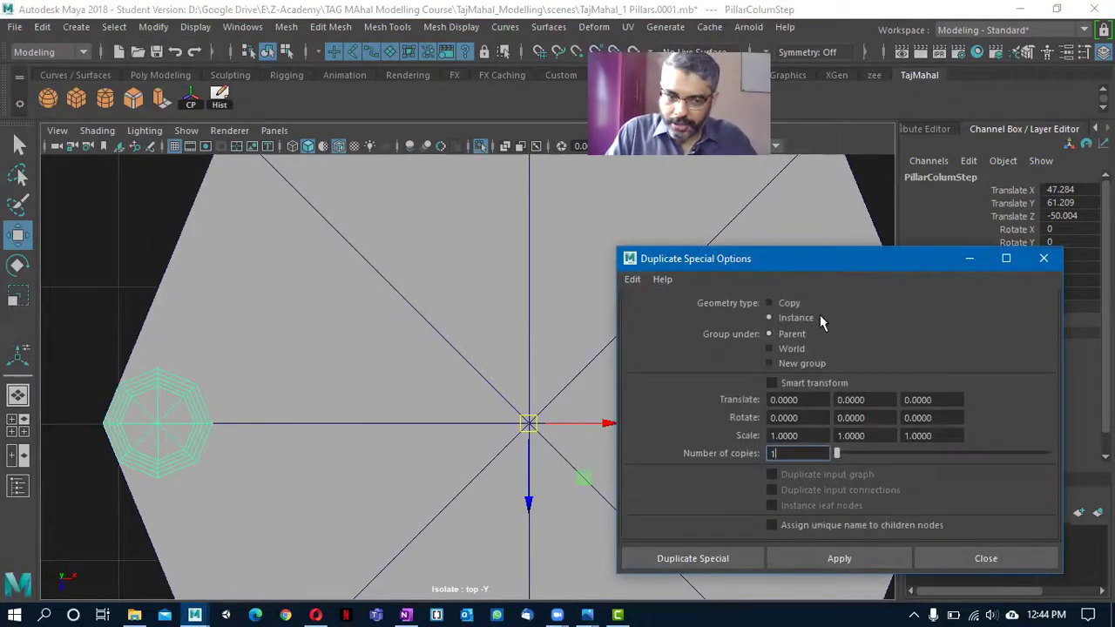
- Create 7 instances of the stepped base around the platform centre, each rotated 45 degrees about Y
left_click(843, 420)
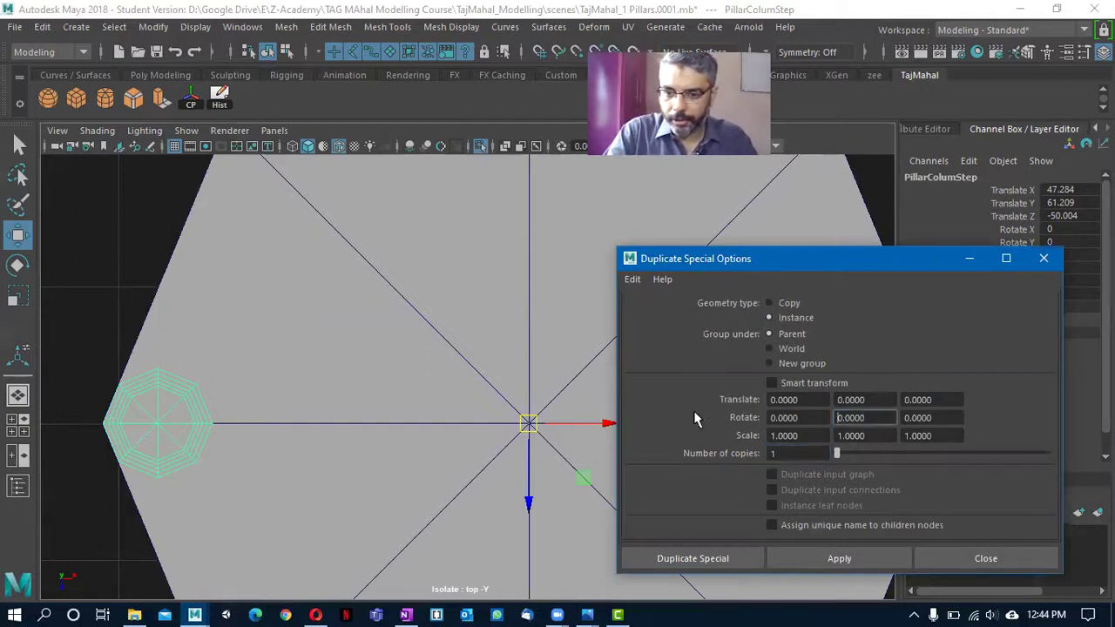
key("Tab")
left_click_drag(879, 418, 761, 430)
type("45")
key("Tab")
key("Tab")
key("Tab")
key("Tab")
key("Tab")
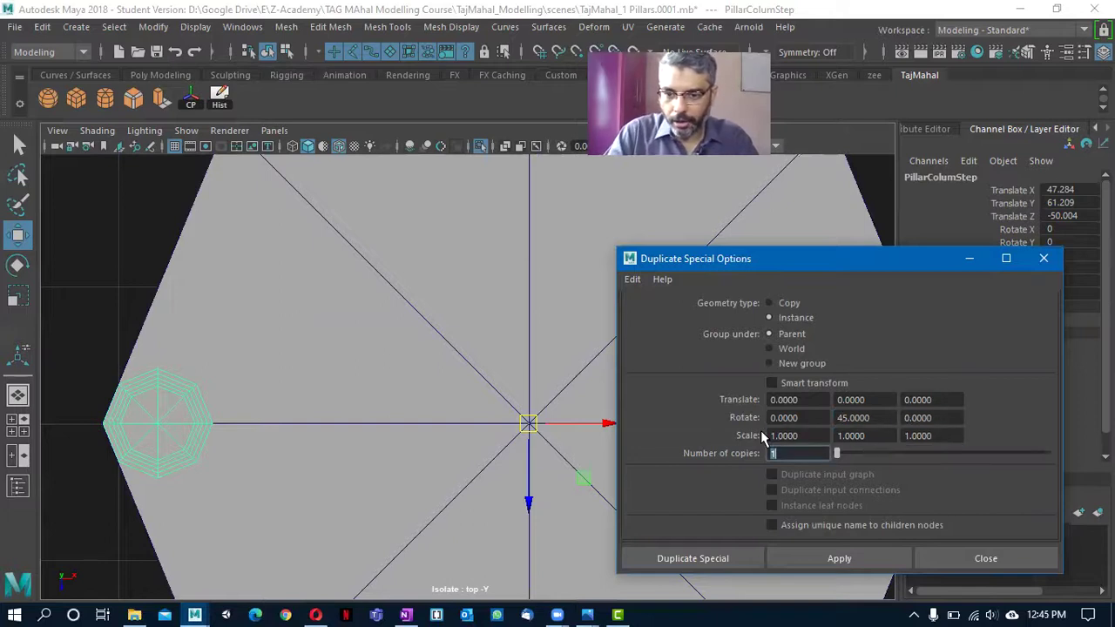
type("7")
key("Tab")
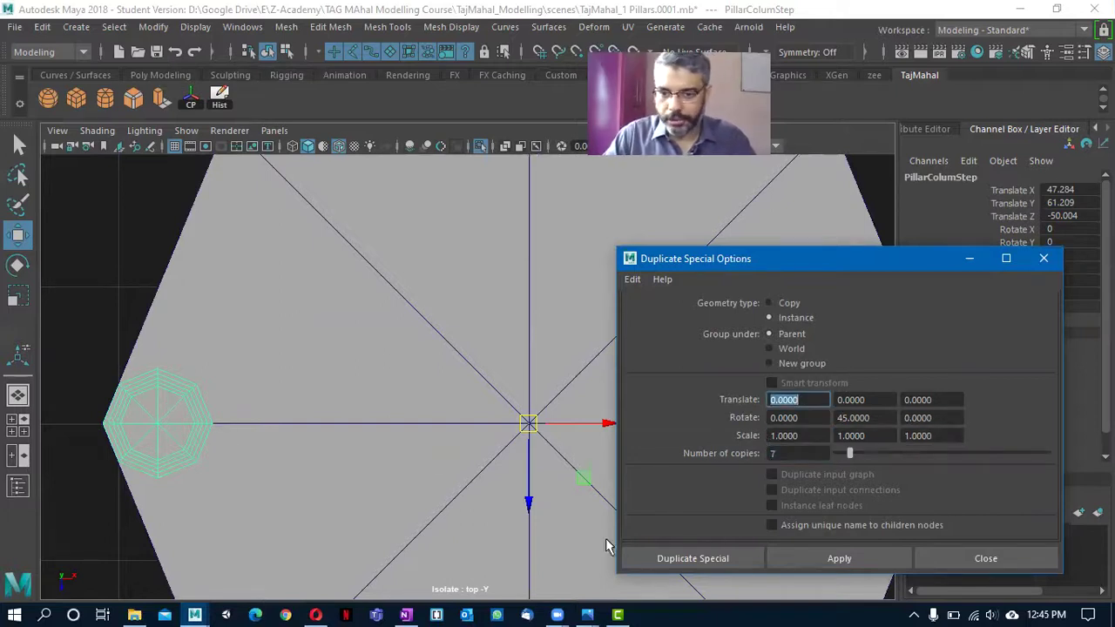
left_click(841, 554)
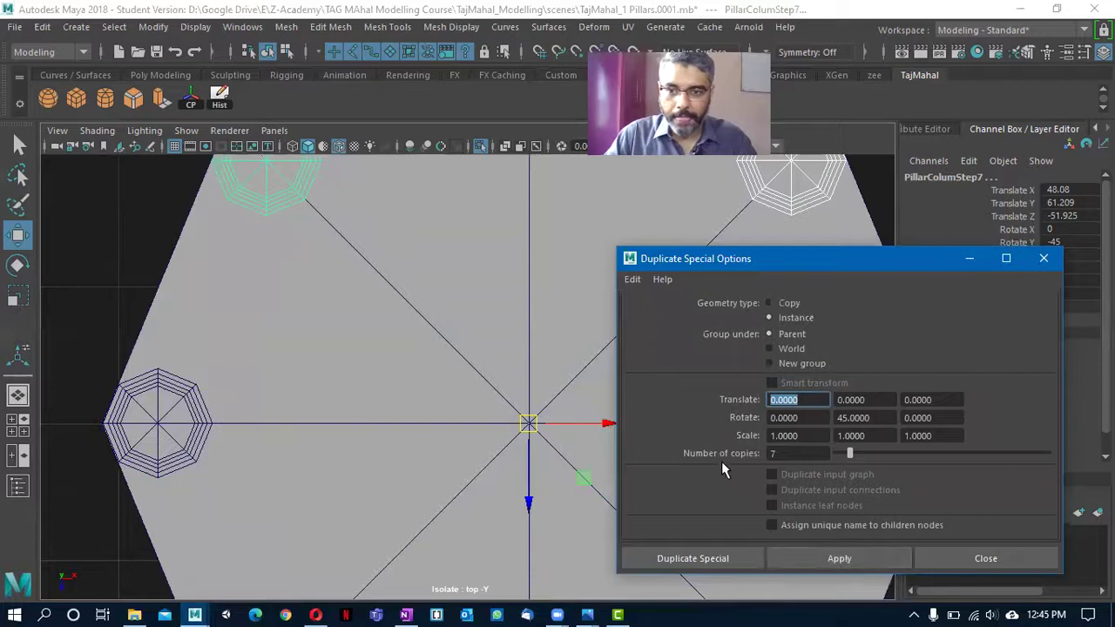
left_click(980, 555)
- Return to the perspective view with the whole model shown and nothing selected
scroll(592, 436, "down", 5)
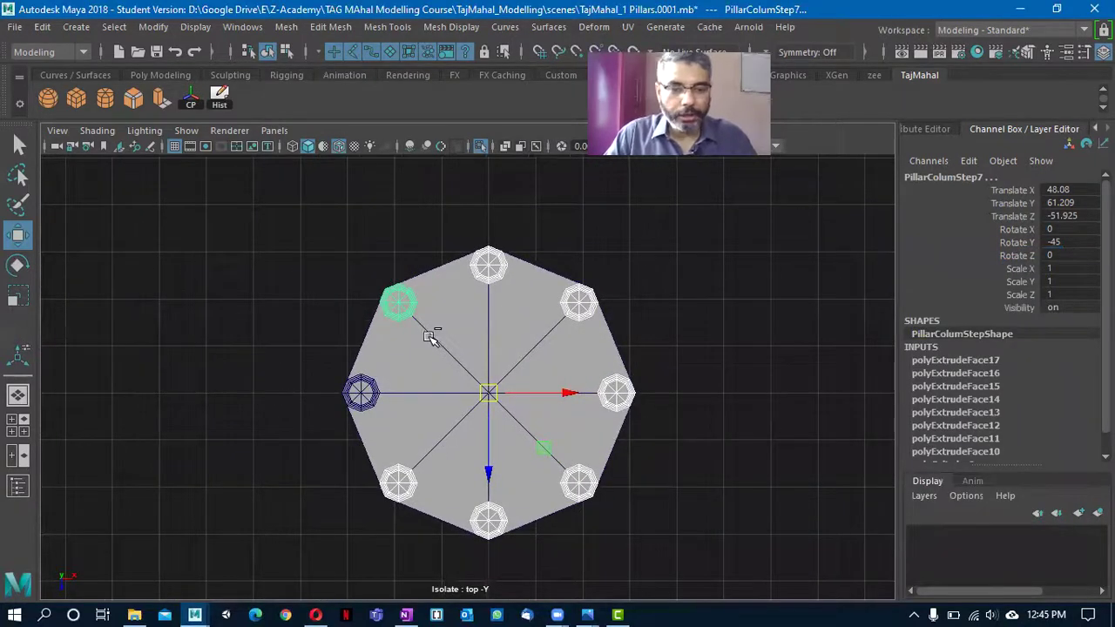
scroll(429, 338, "up", 5)
left_click_drag(428, 356, 435, 241, "alt")
key("space")
left_click(475, 293)
left_click_drag(474, 366, 461, 338, "alt")
left_click(425, 315)
scroll(472, 409, "down", 2)
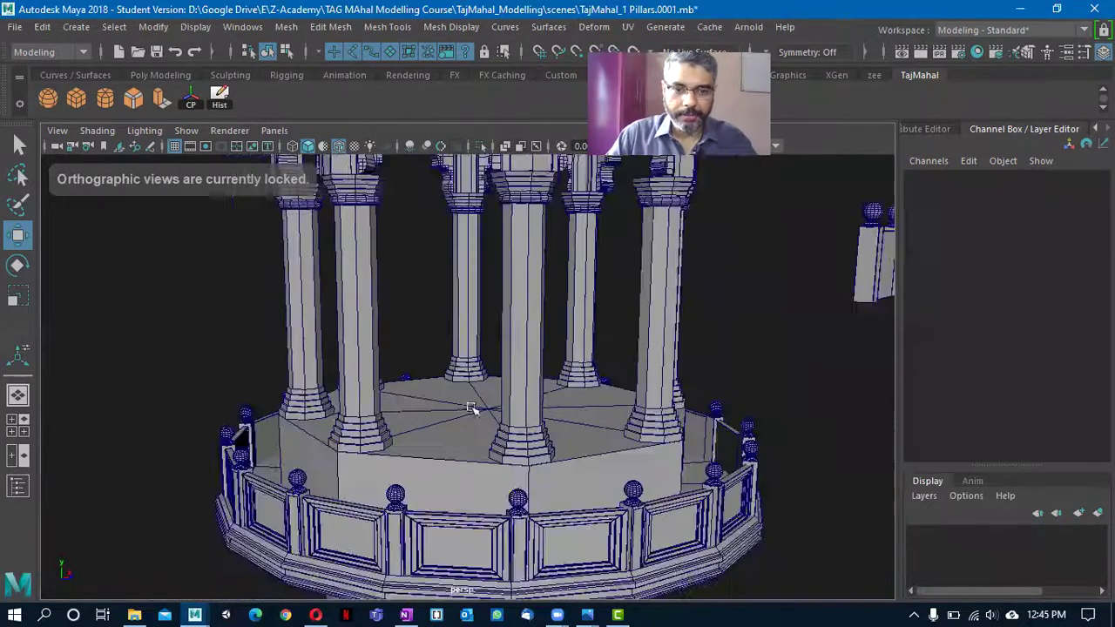
left_click_drag(470, 408, 473, 410, "alt")
- Switch to the reference photo tajmahal- Minars.jpg in Photos and examine the platform's edge beneath the columns
left_click(587, 615)
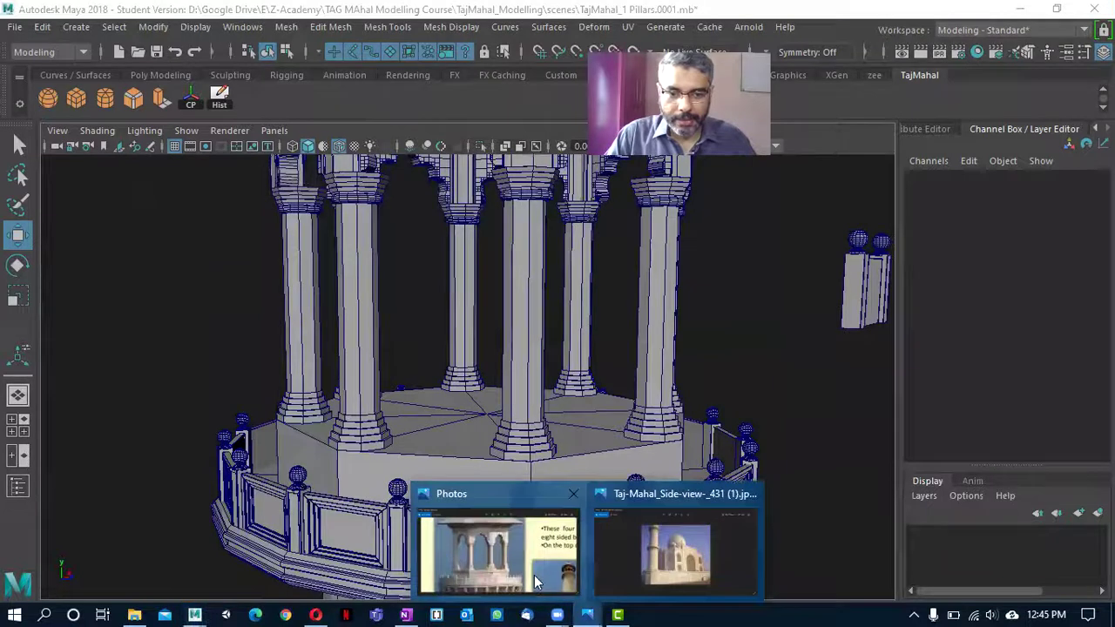
left_click(533, 581)
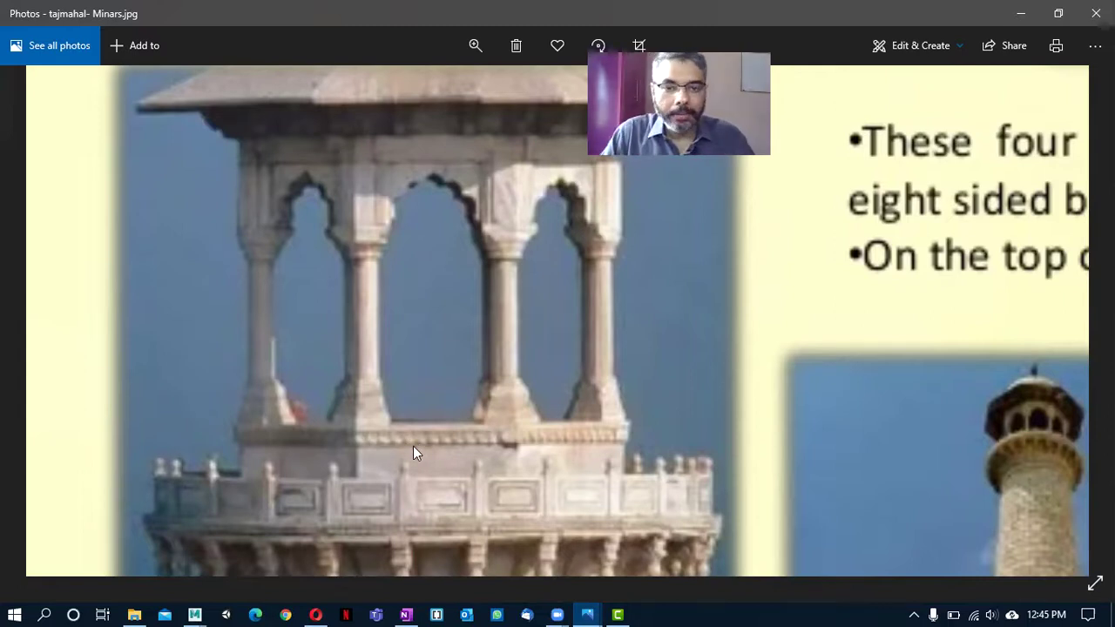
left_click_drag(908, 458, 627, 341)
left_click_drag(426, 453, 700, 451)
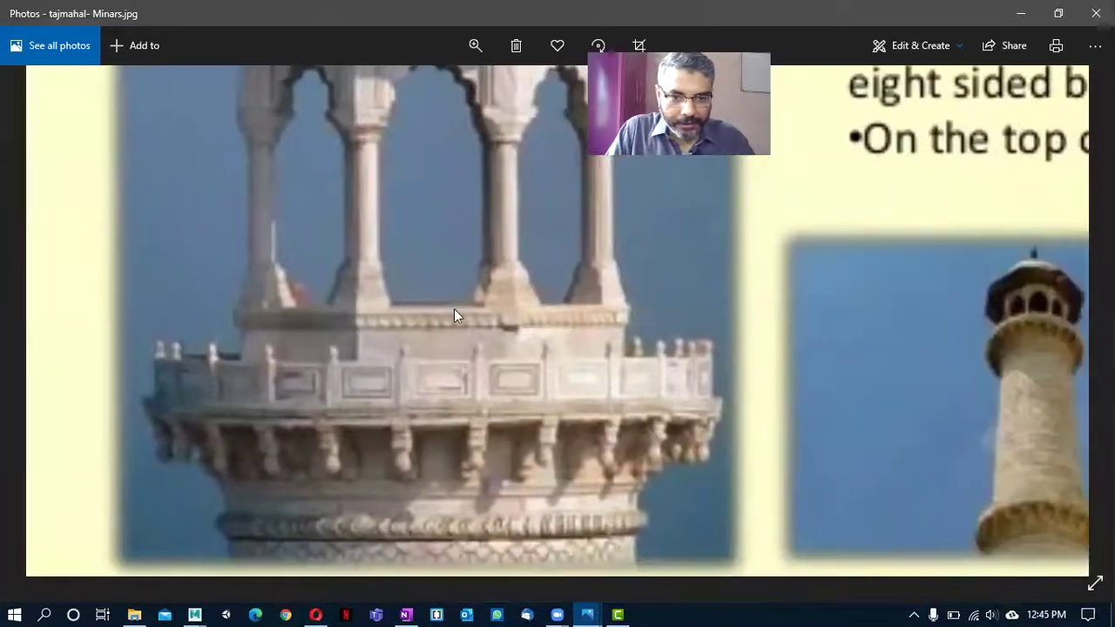
left_click_drag(385, 311, 392, 366)
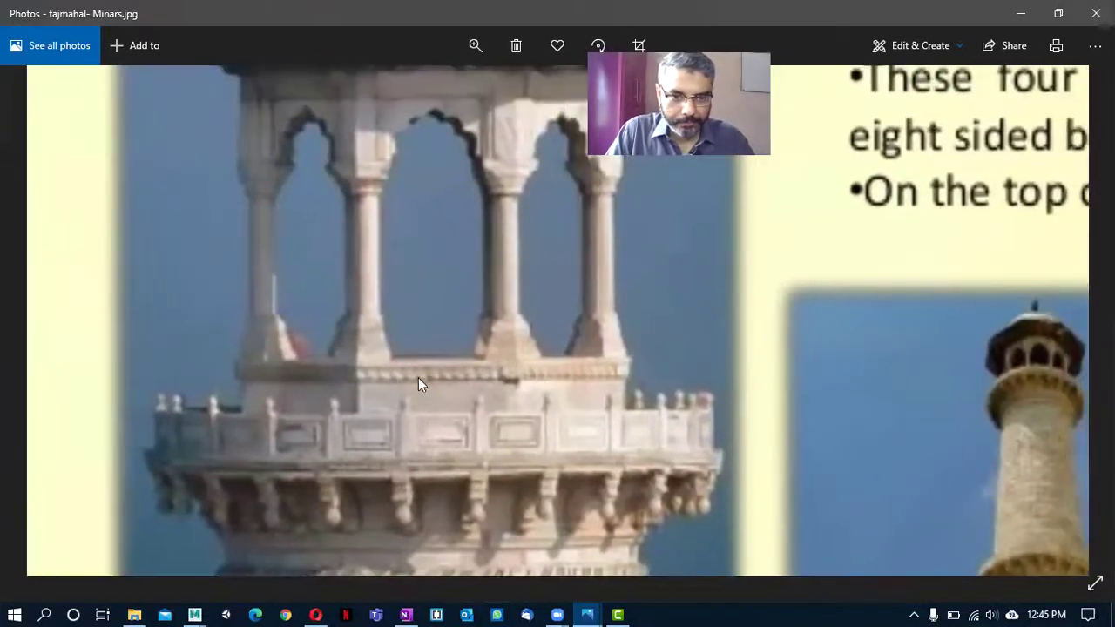
key("alt+Tab")
- Select the octagonal platform and add the Insert Edge Loop tool to the TajMahal shelf
left_click(427, 433)
scroll(398, 369, "up", 4)
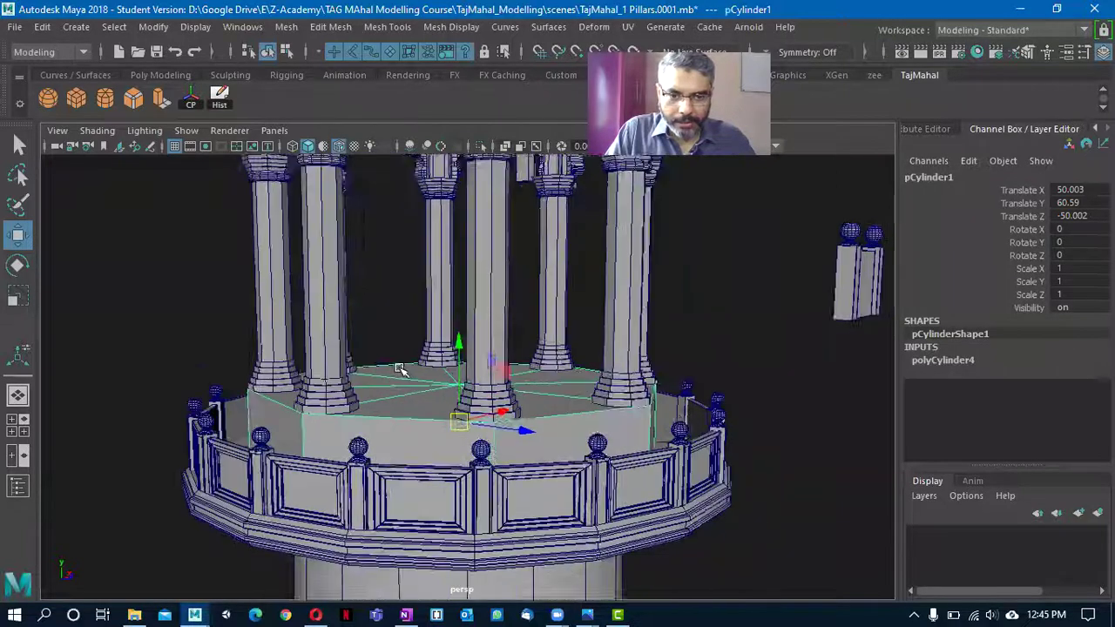
scroll(618, 411, "up", 3)
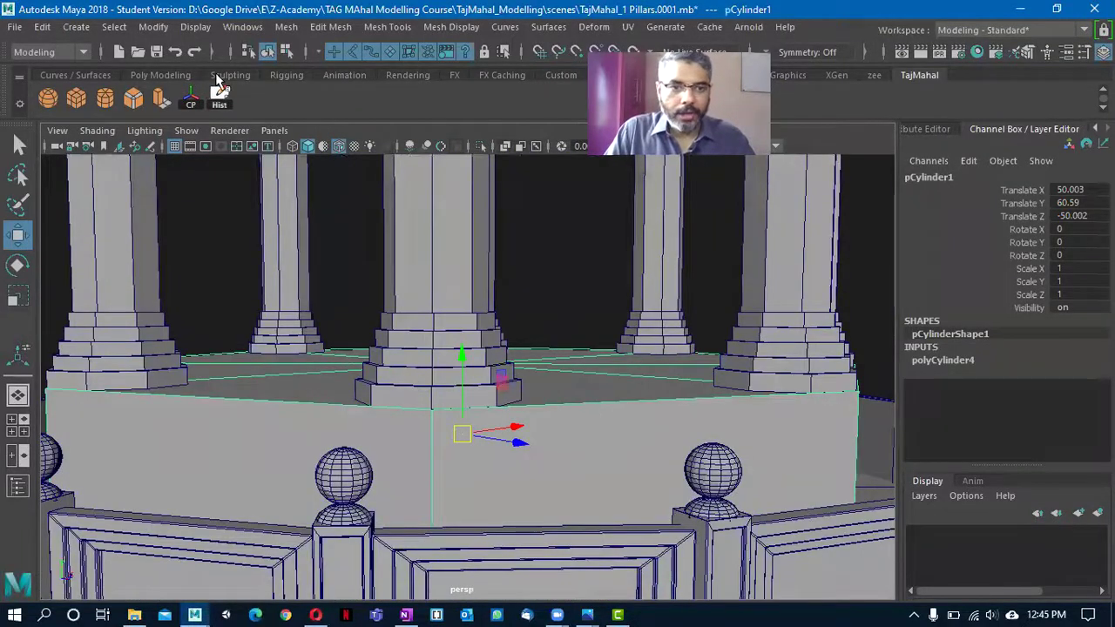
left_click(394, 27)
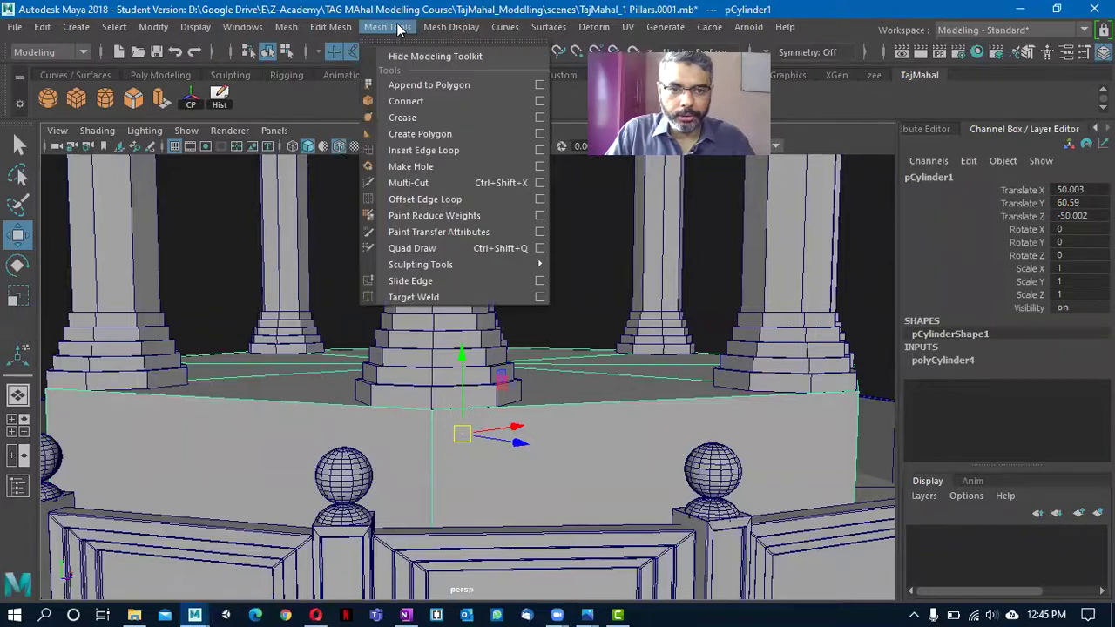
left_click(430, 152, "ctrl+shift")
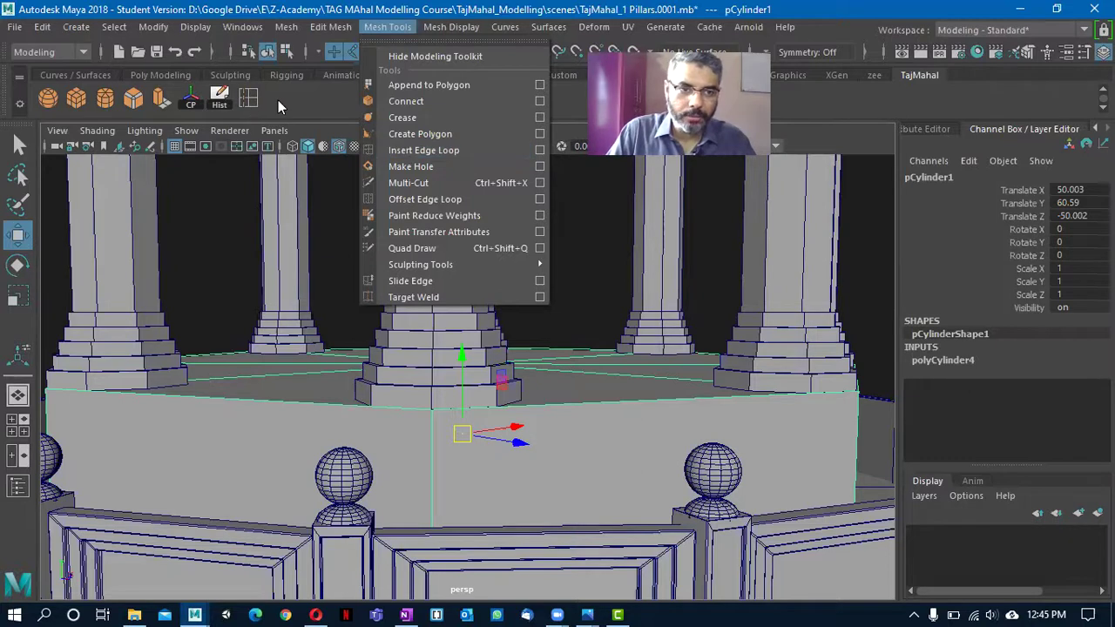
left_click(278, 100)
- Insert a horizontal edge loop around the platform's side, just below its upper edge
left_click(247, 98)
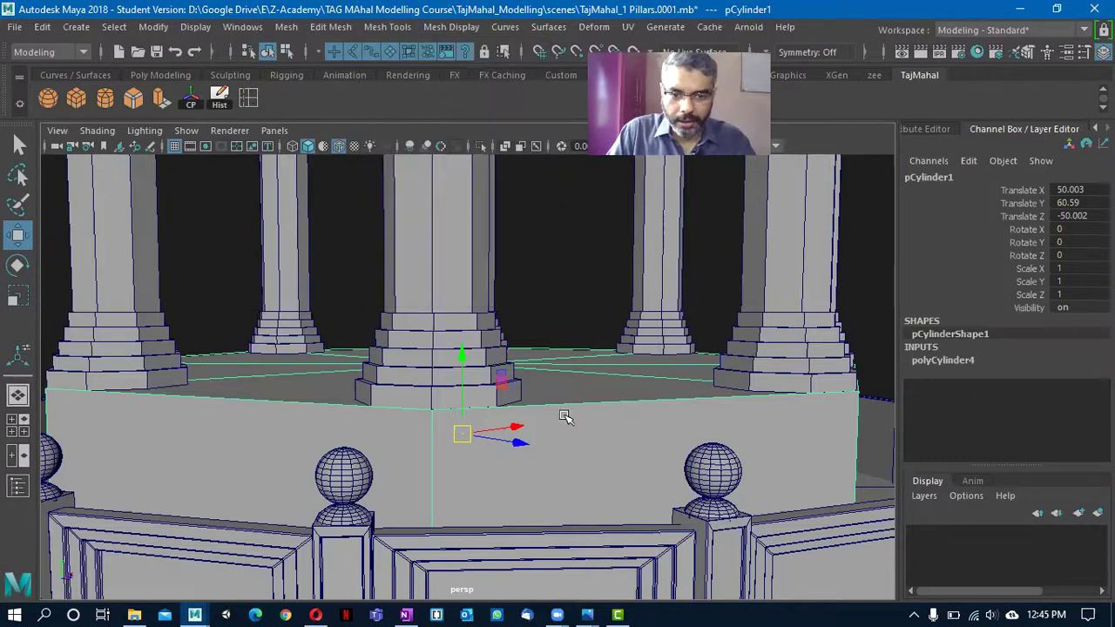
left_click(436, 435)
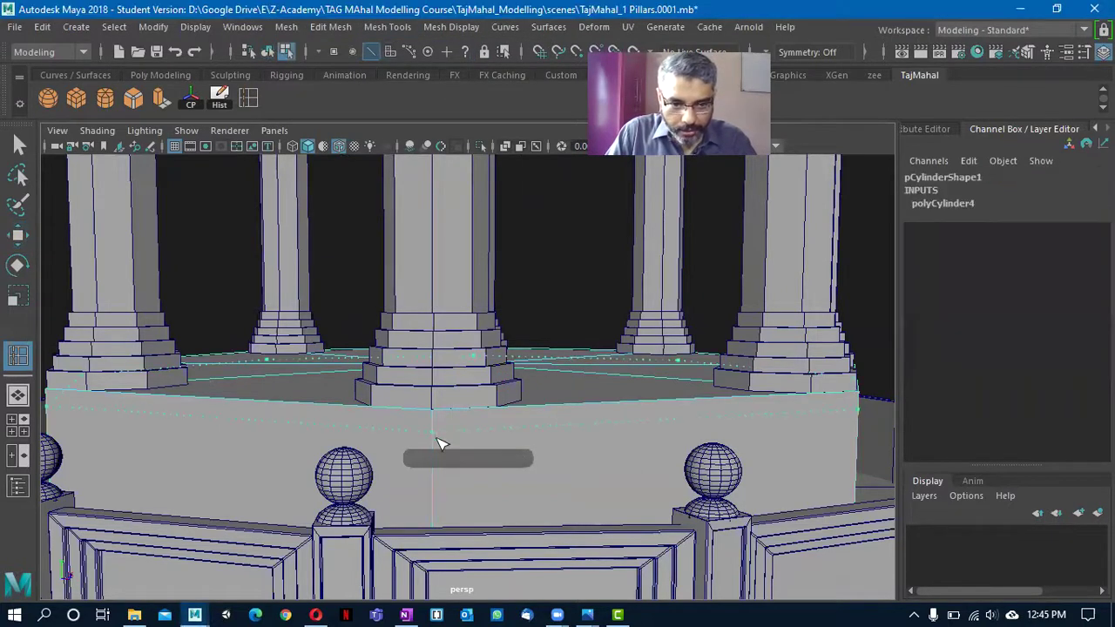
left_click_drag(421, 433, 430, 346, "alt")
right_click_drag(430, 347, 430, 364, "alt")
right_click_drag(392, 326, 395, 331, "alt")
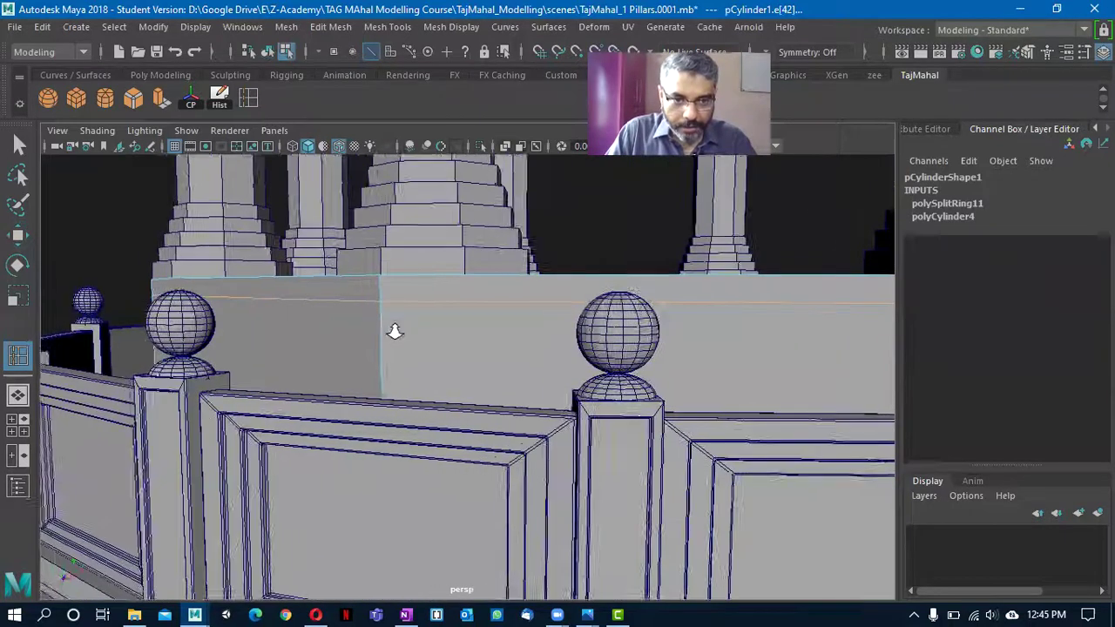
- Raise the new edge loop on the platform's side slightly towards the upper edge
scroll(395, 331, "up", 3)
middle_click_drag(394, 330, 343, 402, "alt")
key("w")
left_click_drag(640, 236, 640, 225)
- Insert two closely spaced horizontal edge loops lower on the platform's side and move the lowest one slightly down
key("y")
left_click(321, 390)
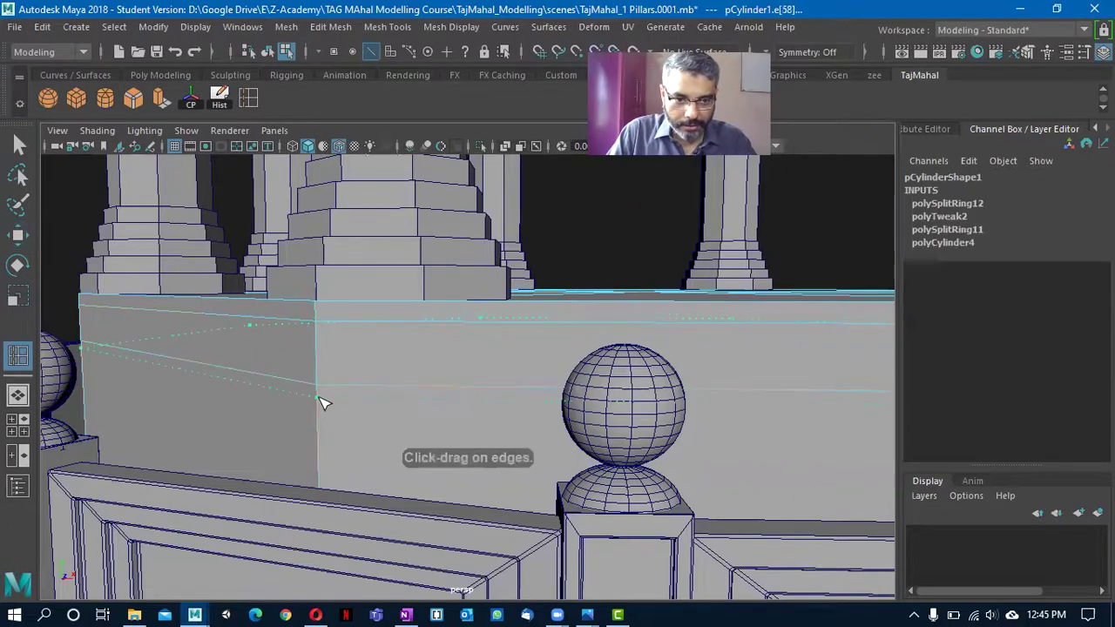
left_click(321, 402)
left_click_drag(361, 428, 354, 424, "alt")
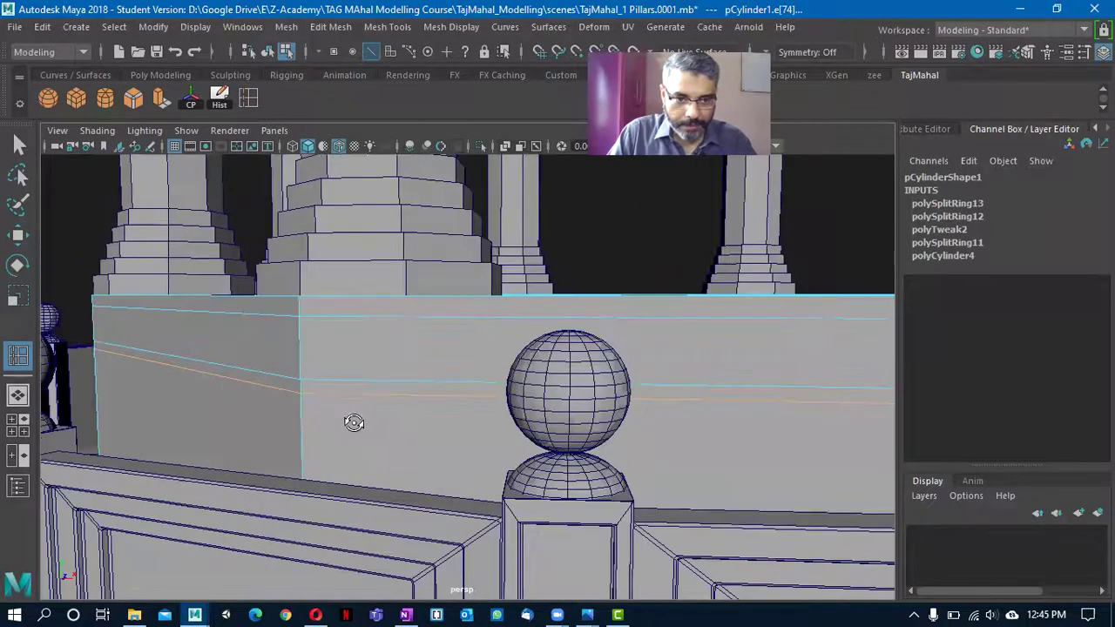
key("q")
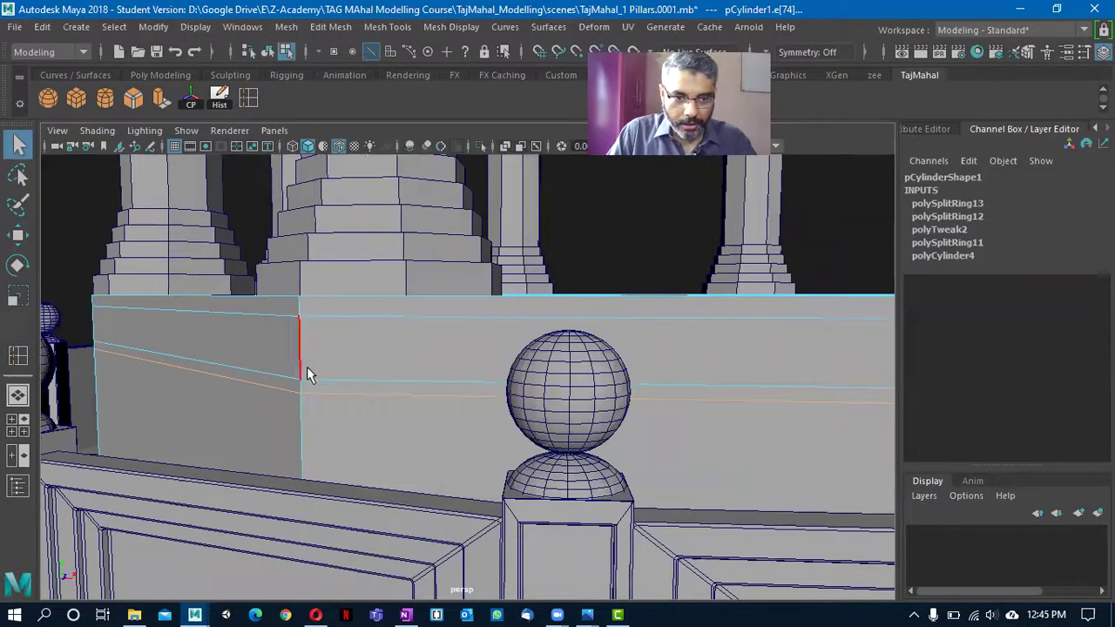
key("w")
left_click_drag(654, 257, 654, 262)
- Select the full face rings of the two narrow bands around the platform's side
left_click_drag(405, 329, 450, 329, "alt")
right_click_drag(450, 329, 453, 181)
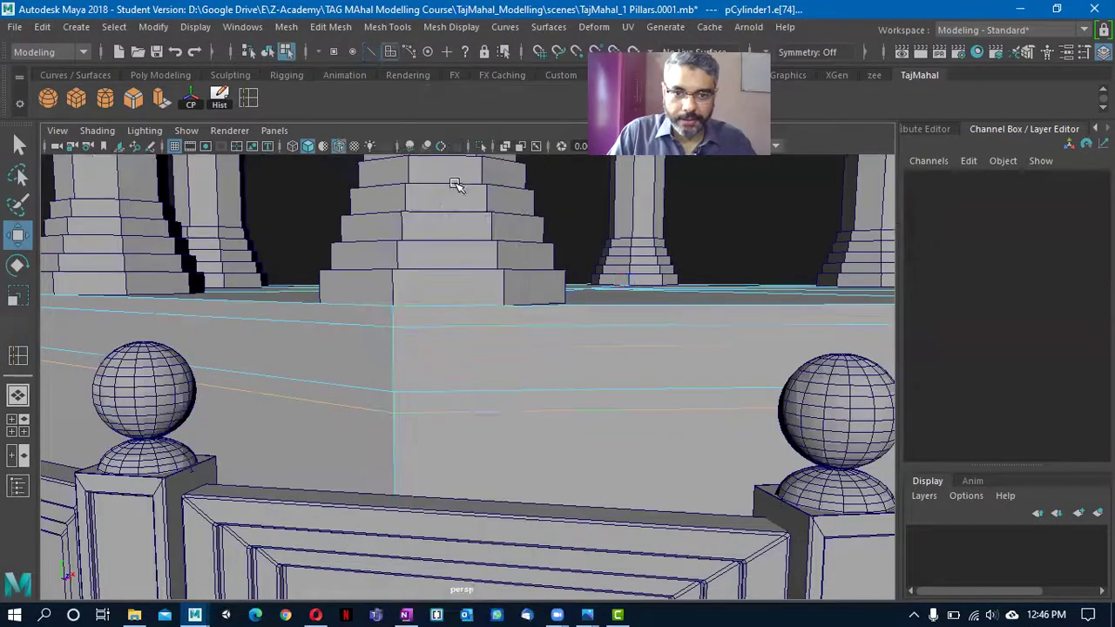
left_click(424, 319)
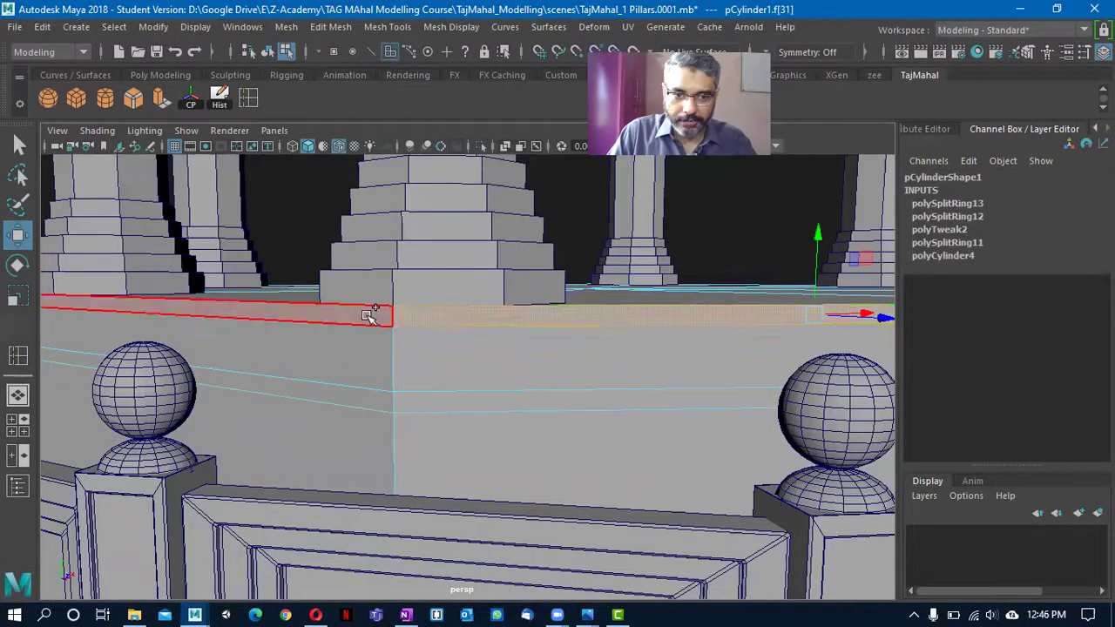
double_click(371, 315, "shift")
left_click(372, 402, "shift")
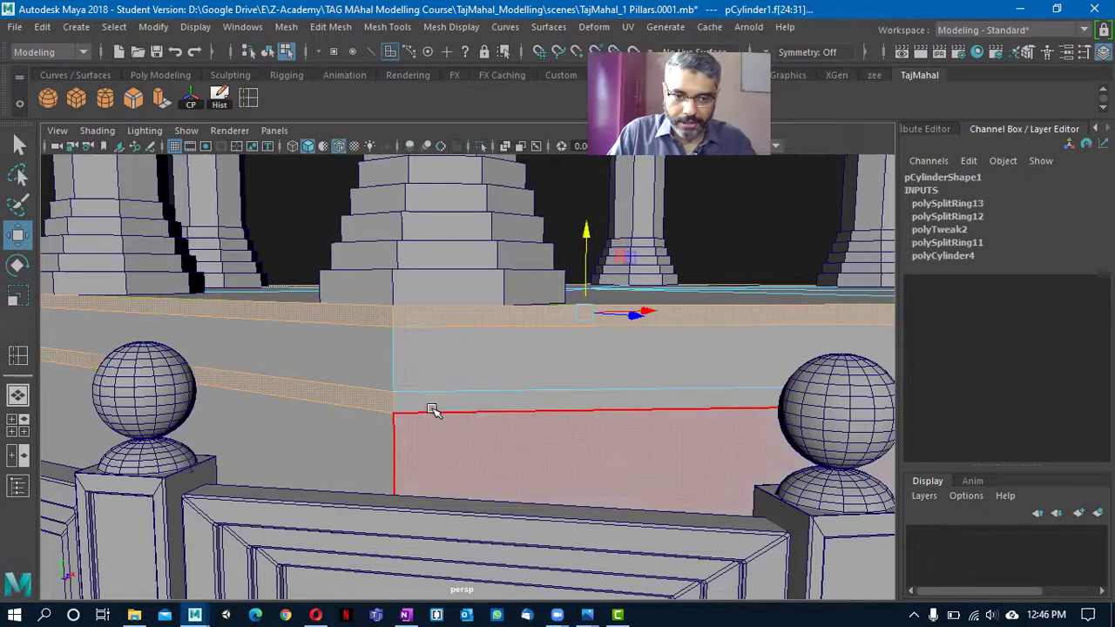
left_click(442, 403, "shift")
left_click_drag(418, 397, 366, 393, "alt")
- Extrude both face bands outward with a Local Translate Z of about 0.024
left_click(165, 102)
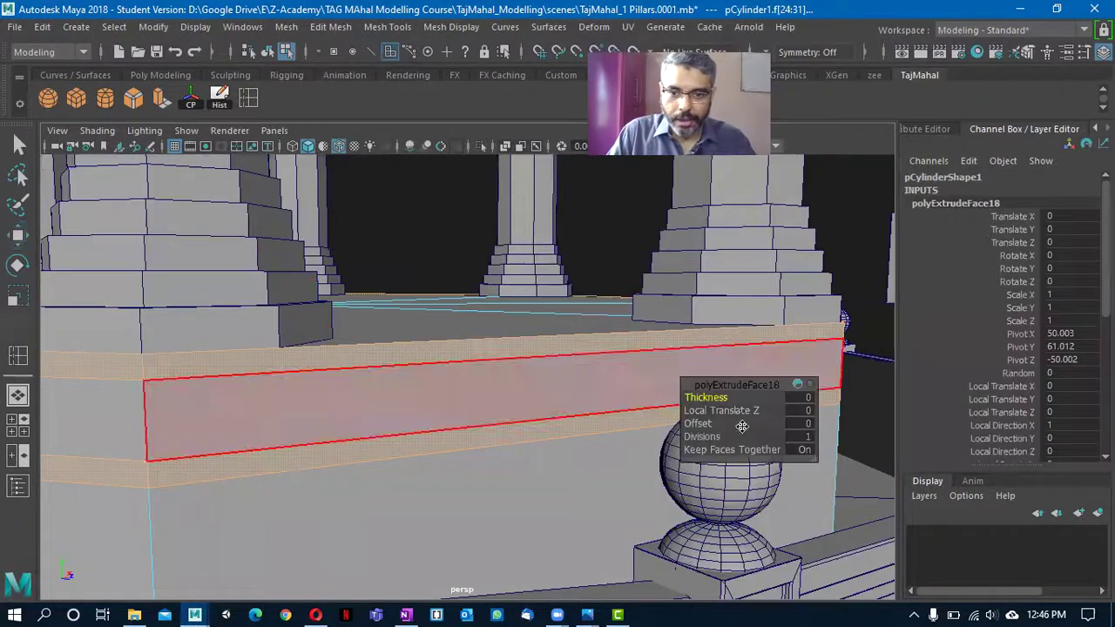
left_click_drag(547, 418, 366, 327, "alt")
right_click_drag(523, 407, 513, 306, "alt")
left_click_drag(513, 305, 259, 381, "alt")
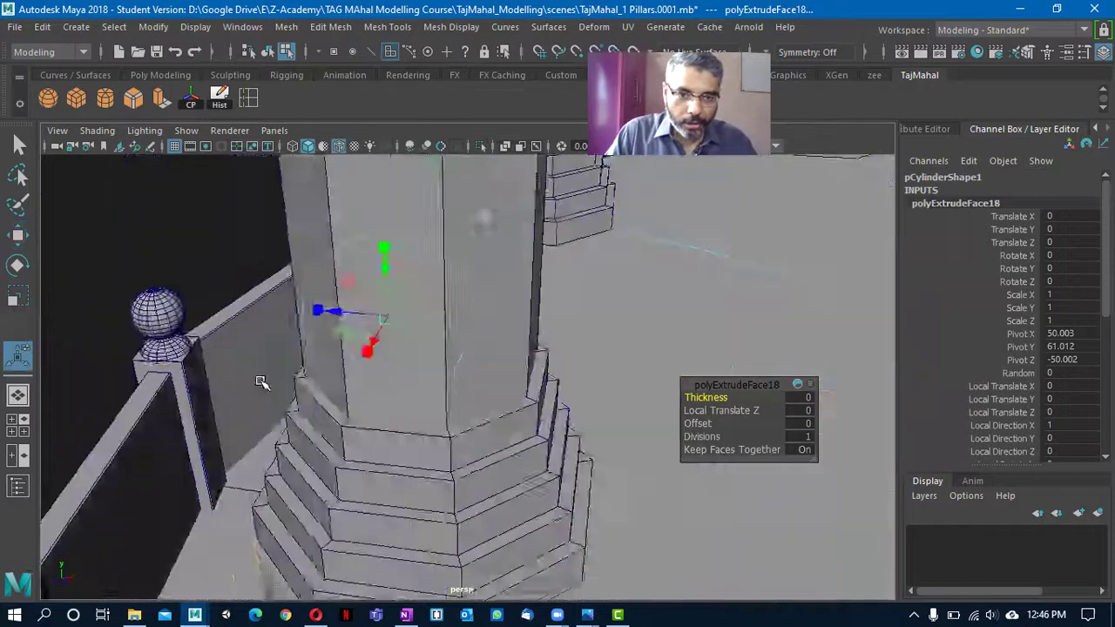
right_click_drag(259, 381, 423, 406, "alt")
middle_click_drag(423, 406, 570, 468, "alt")
left_click_drag(430, 415, 471, 415, "alt")
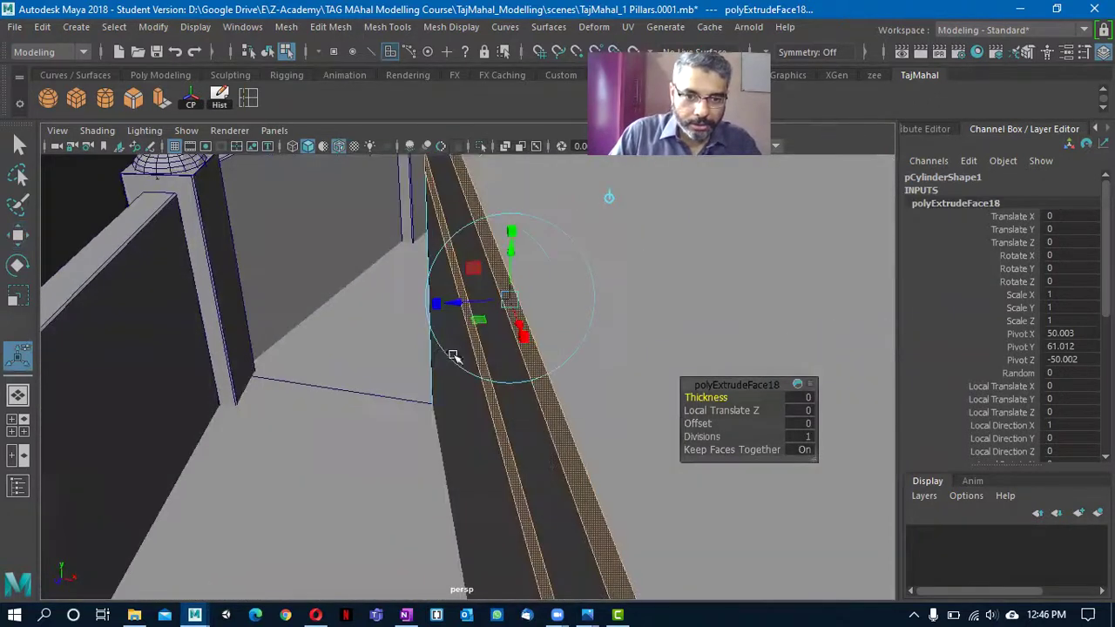
left_click_drag(458, 305, 442, 311)
- Select the outer edge loops of both extruded bands and bevel them
left_click_drag(525, 351, 456, 375, "alt")
right_click_drag(455, 374, 526, 368, "alt")
left_click_drag(526, 367, 373, 404, "alt")
left_click_drag(453, 400, 423, 393, "alt")
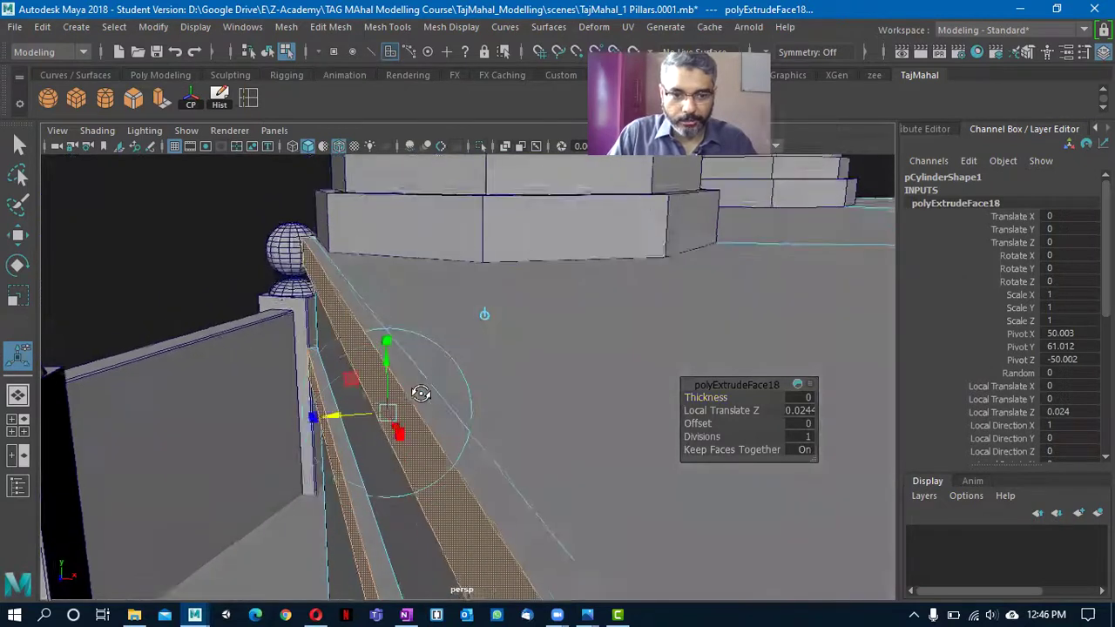
right_click_drag(466, 148, 476, 108)
left_click(446, 459)
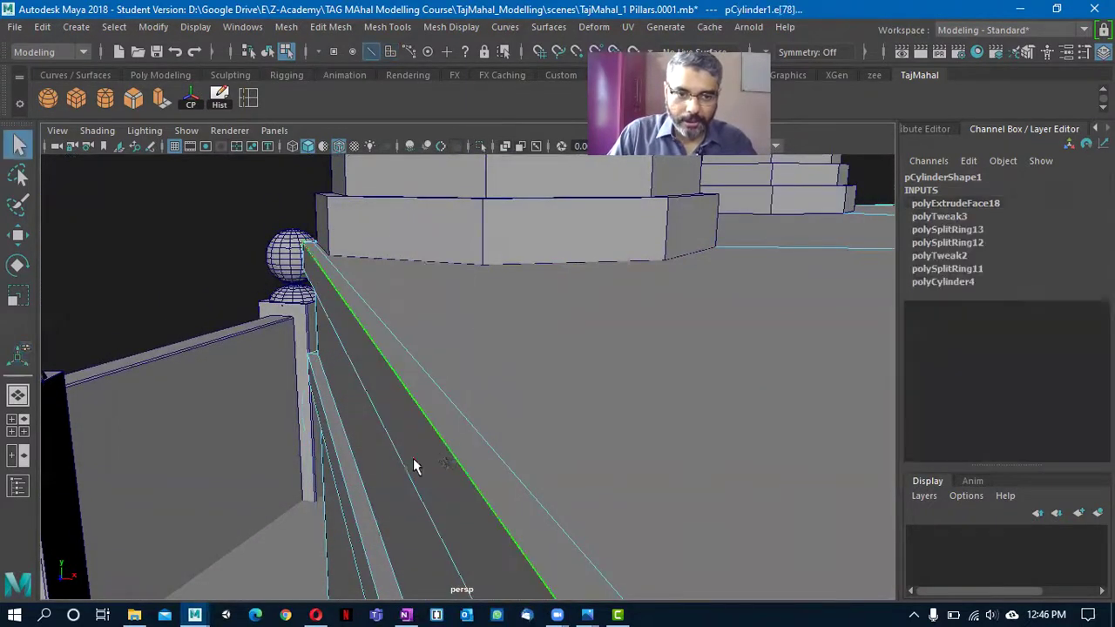
left_click_drag(363, 446, 398, 399, "alt")
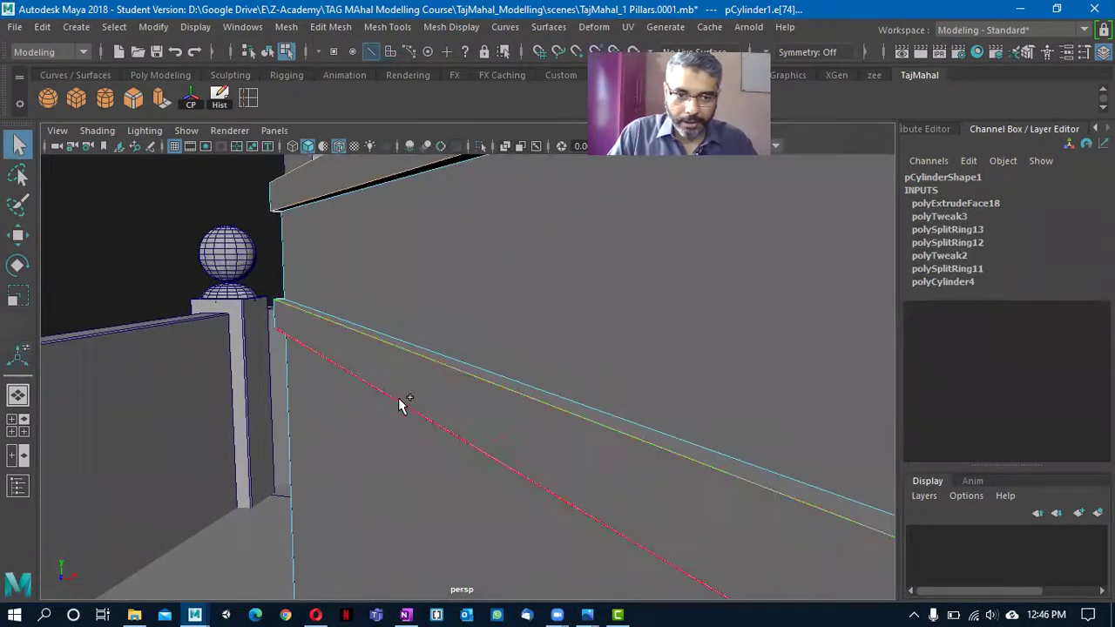
left_click_drag(598, 348, 153, 107, "alt")
left_click(135, 106)
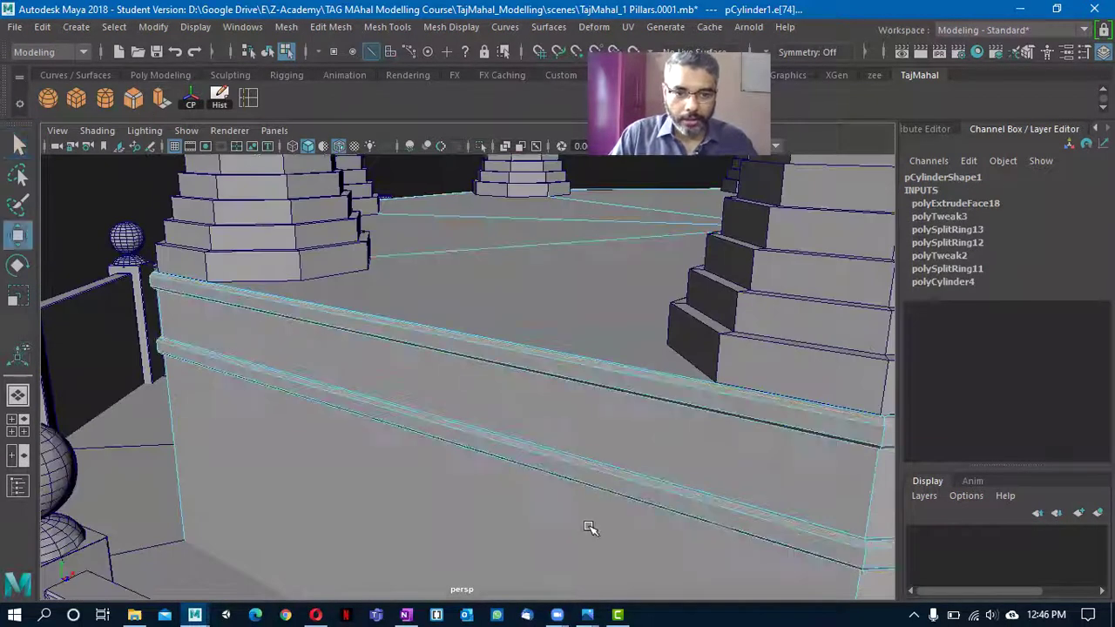
- Set the band bevel's Fraction to 0.87 and its Segments to 2
left_click_drag(485, 462, 714, 491, "alt")
left_click_drag(459, 418, 894, 229, "alt")
key("y")
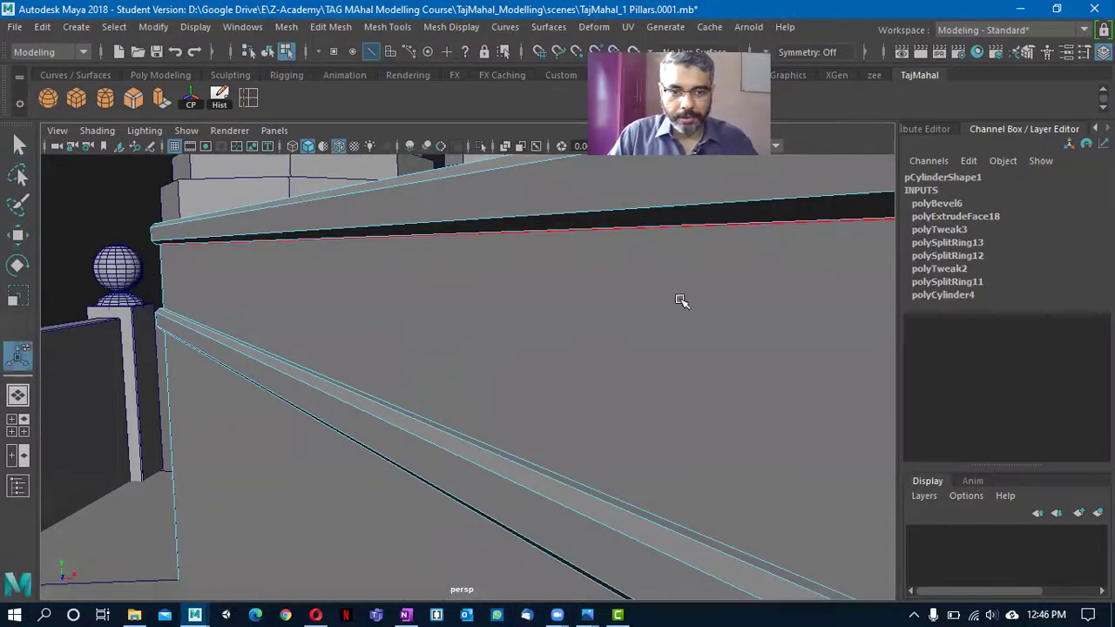
left_click_drag(603, 298, 519, 342, "alt")
left_click(937, 203)
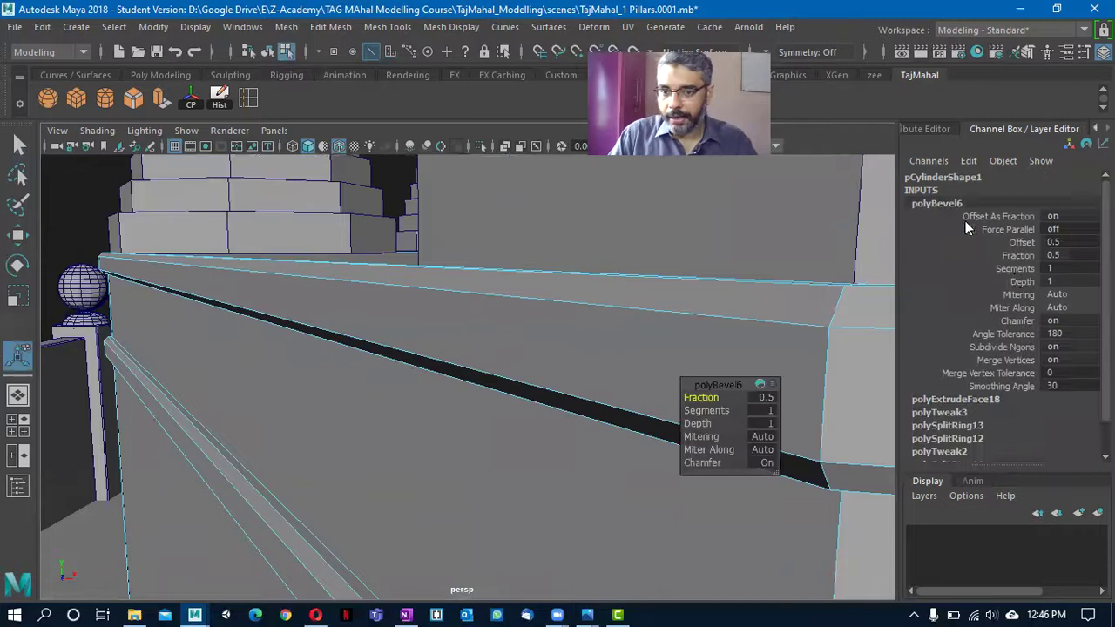
left_click_drag(391, 348, 378, 349, "alt")
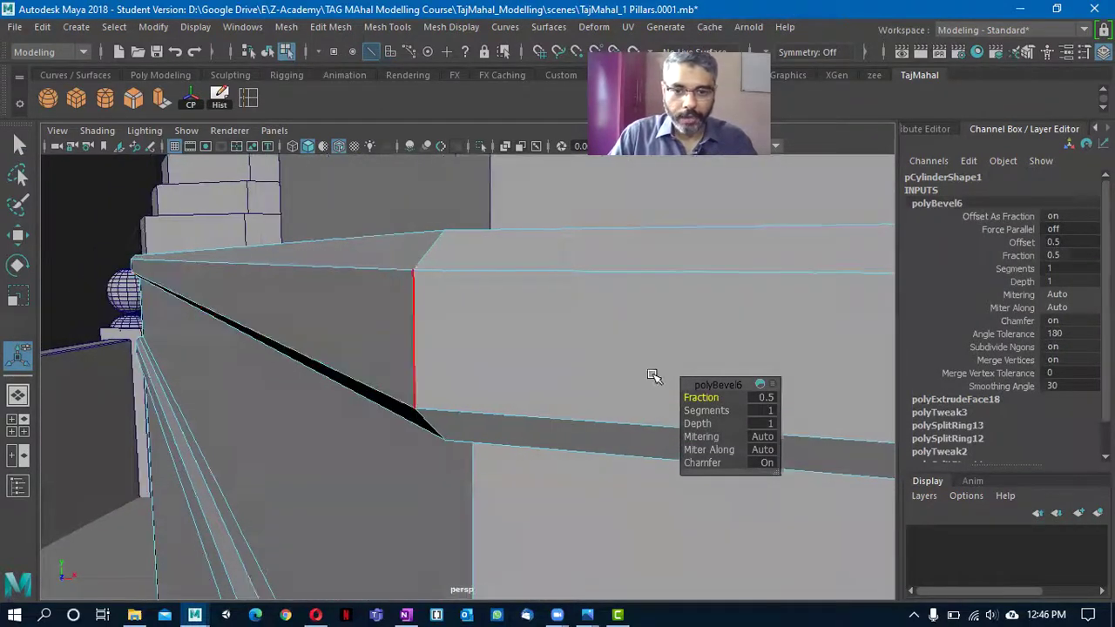
left_click_drag(692, 394, 724, 421)
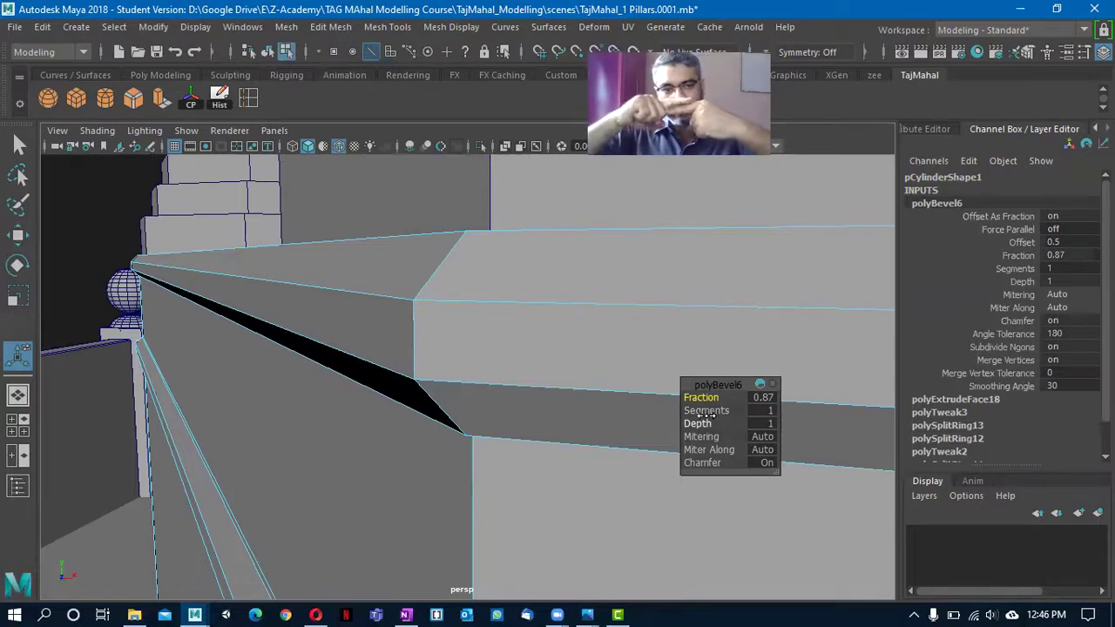
left_click_drag(706, 411, 781, 414)
mouse_move(565, 429)
middle_mouse_down()
mouse_move(577, 431)
mouse_move(567, 428)
middle_mouse_up()
left_click_drag(387, 398, 350, 392, "alt")
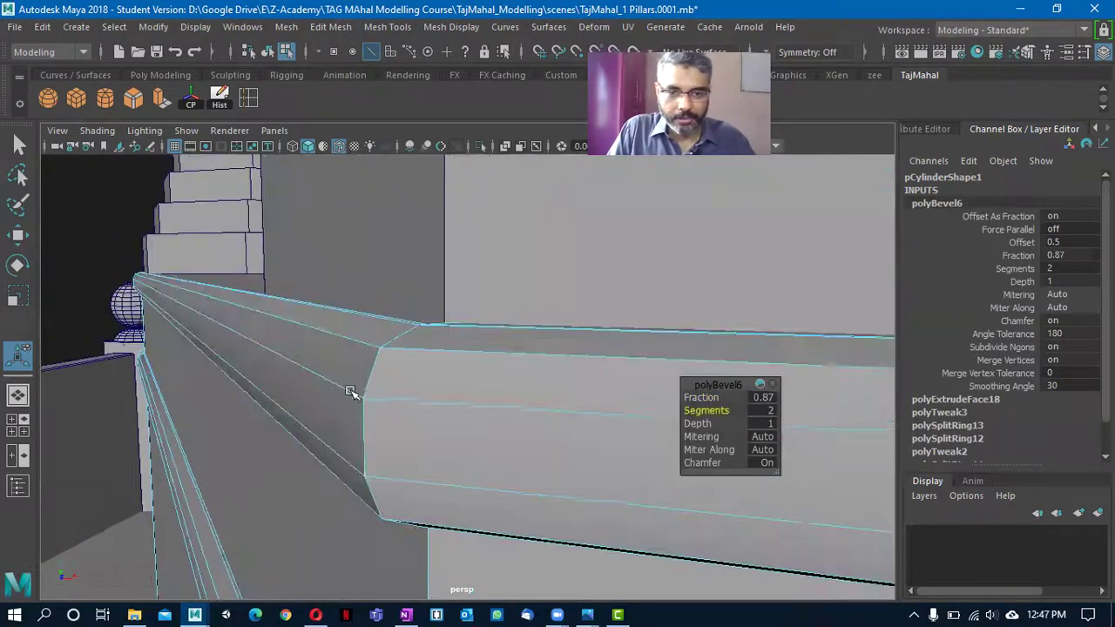
- Slightly reduce the bevel's Fraction and return to object mode with nothing selected
left_click(701, 399)
middle_click_drag(701, 399, 686, 408)
left_click_drag(639, 418, 451, 321, "alt")
right_click_drag(523, 176, 516, 131)
right_click_drag(454, 145, 414, 159)
left_click_drag(363, 245, 452, 409, "alt")
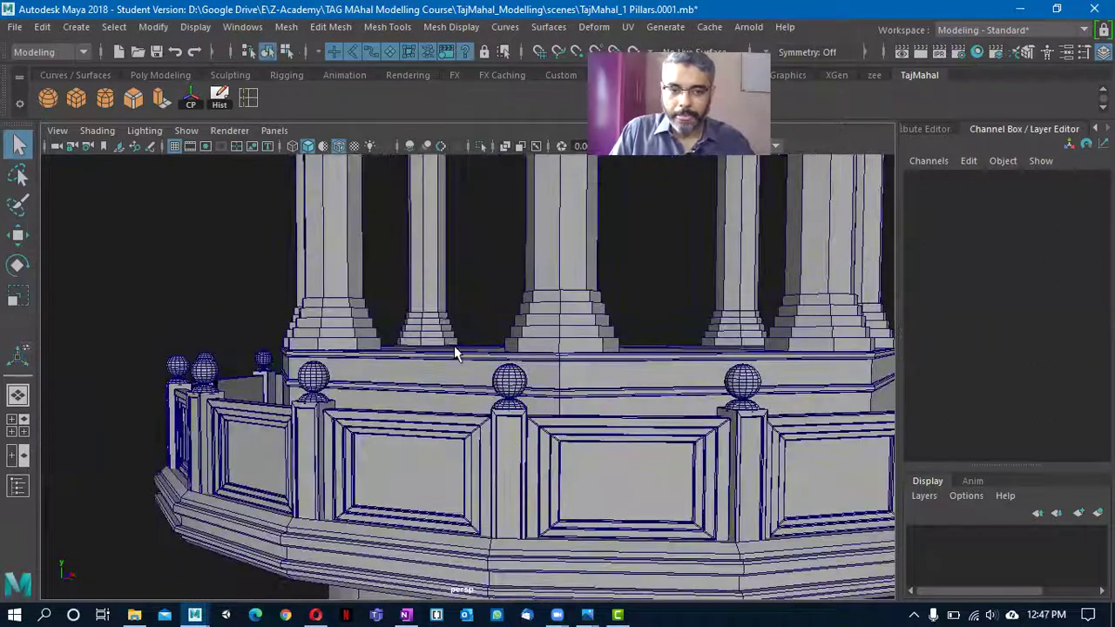
- Check the platform edge in the reference photo, and browse the Reference Images folder in File Explorer for more minaret references
key("alt+Tab")
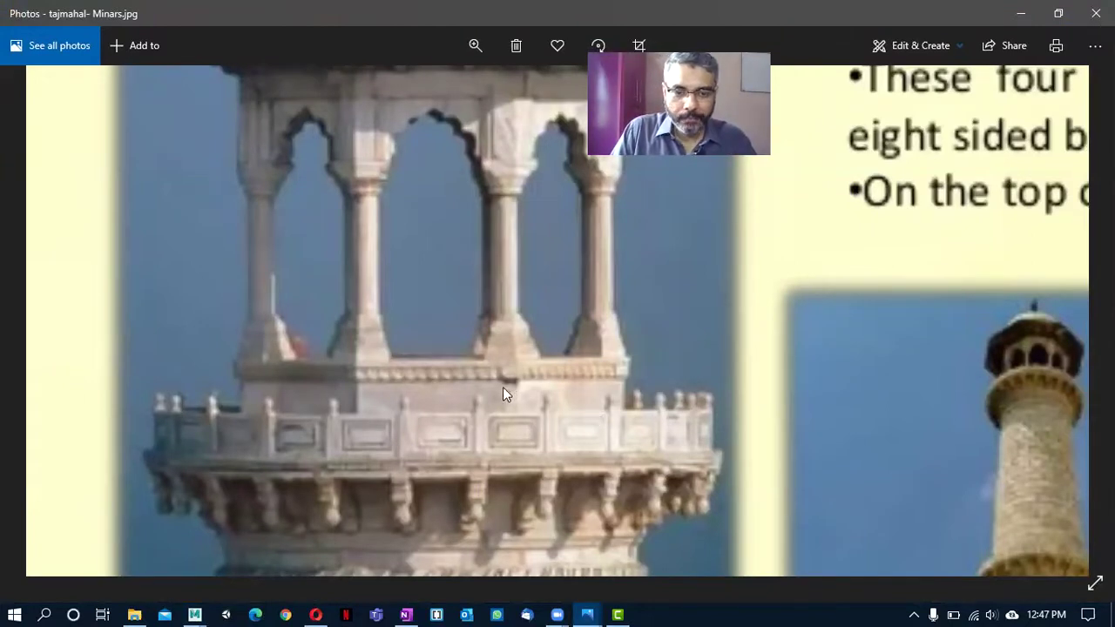
left_click(134, 613)
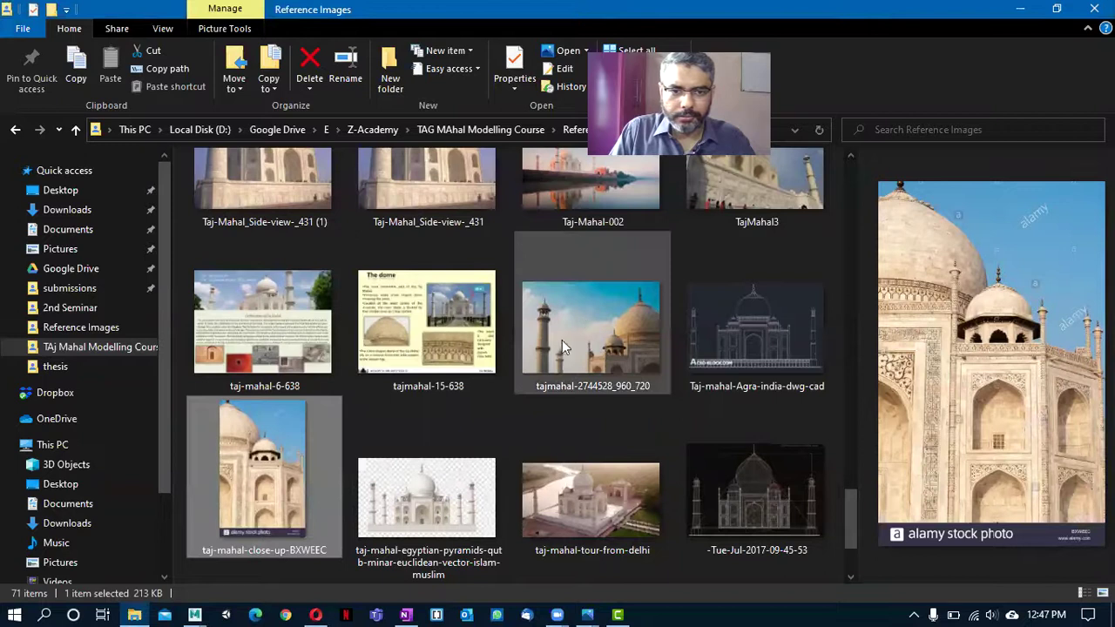
scroll(431, 262, "up", 5)
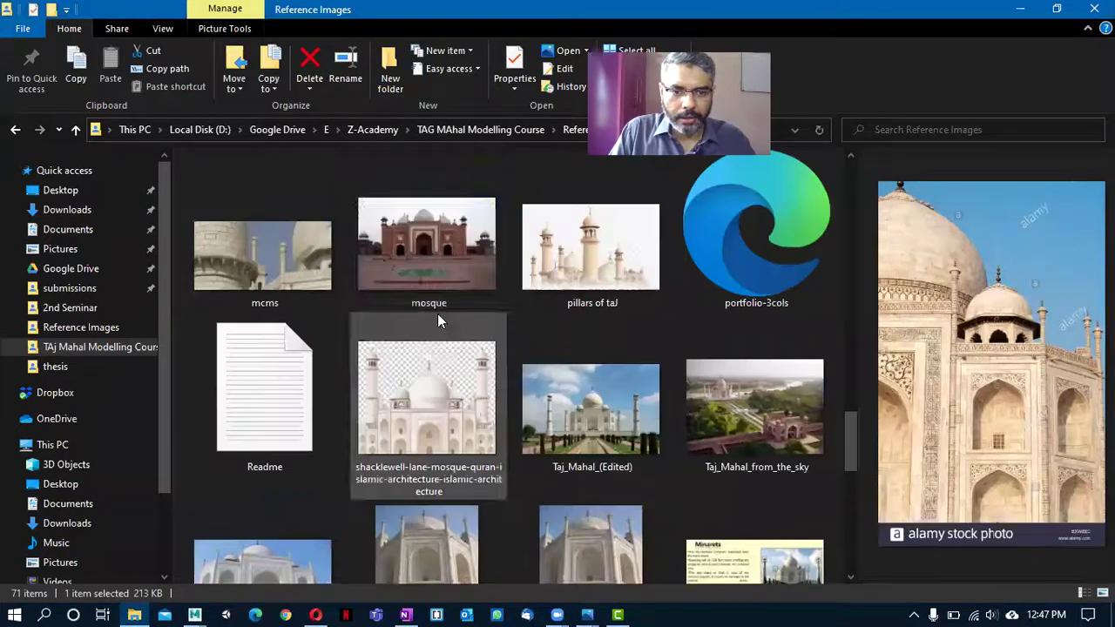
left_click(541, 449)
left_click(277, 261)
scroll(287, 263, "up", 1)
left_click(607, 435)
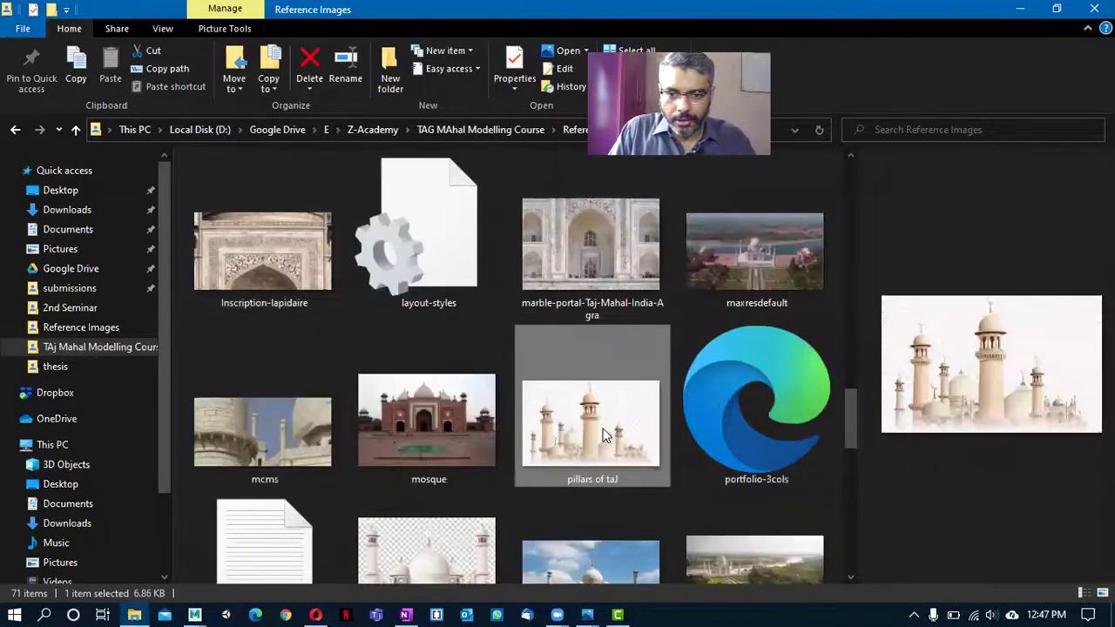
scroll(484, 437, "down", 5)
left_click(637, 375)
scroll(436, 453, "down", 3)
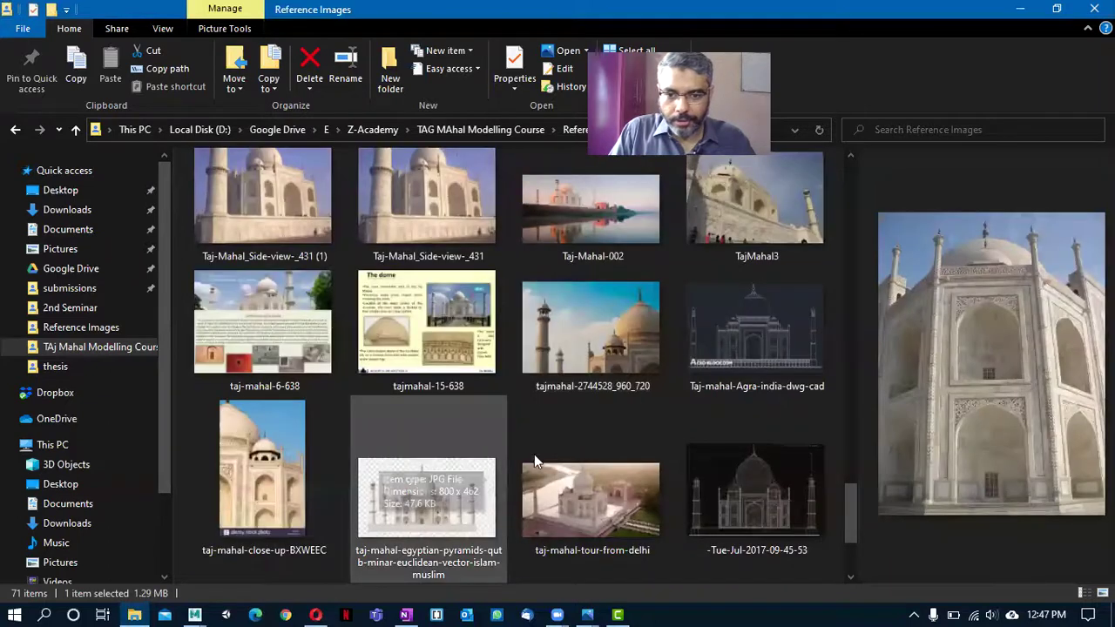
scroll(451, 406, "down", 2)
left_click(413, 440)
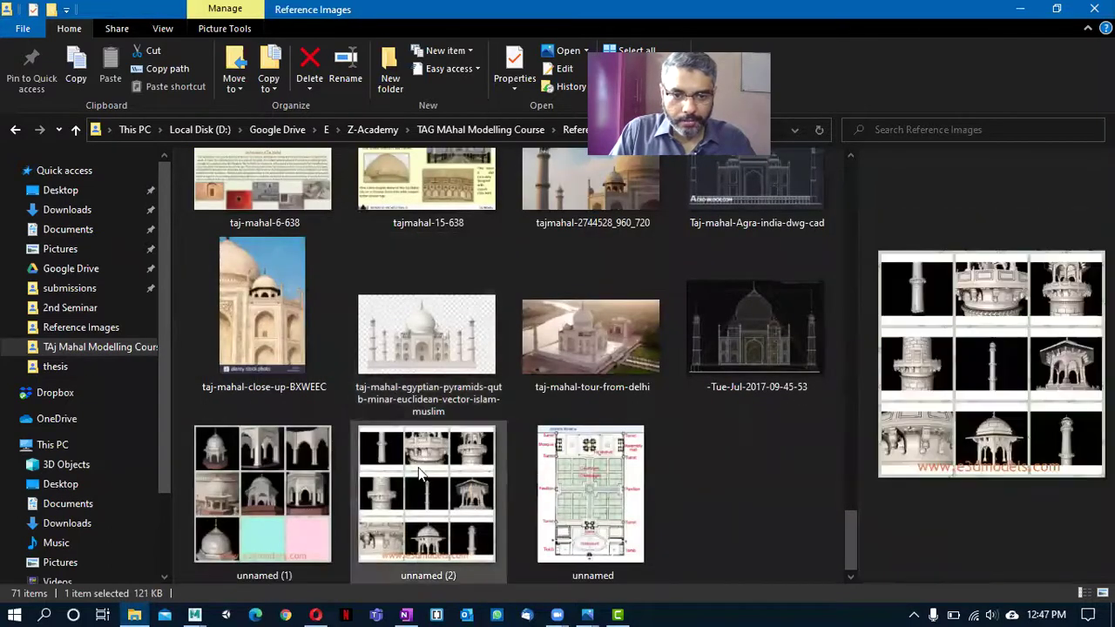
- Open the image unnamed (2) in Photos and examine its enlarged views of the minaret's pavilion, balcony and brackets
double_click(425, 470)
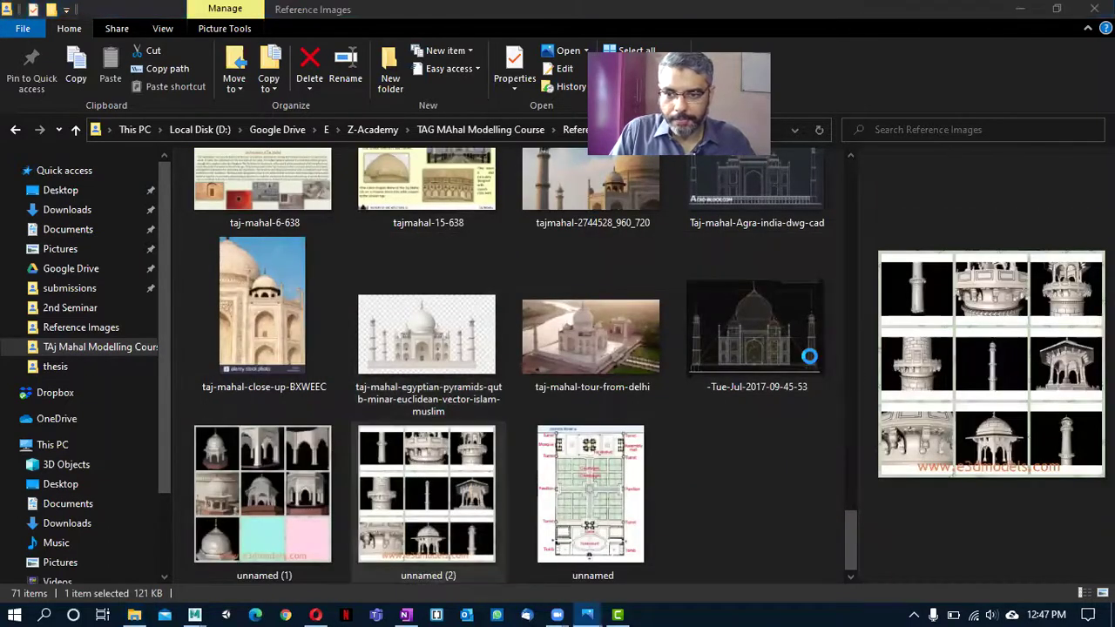
left_click(475, 44)
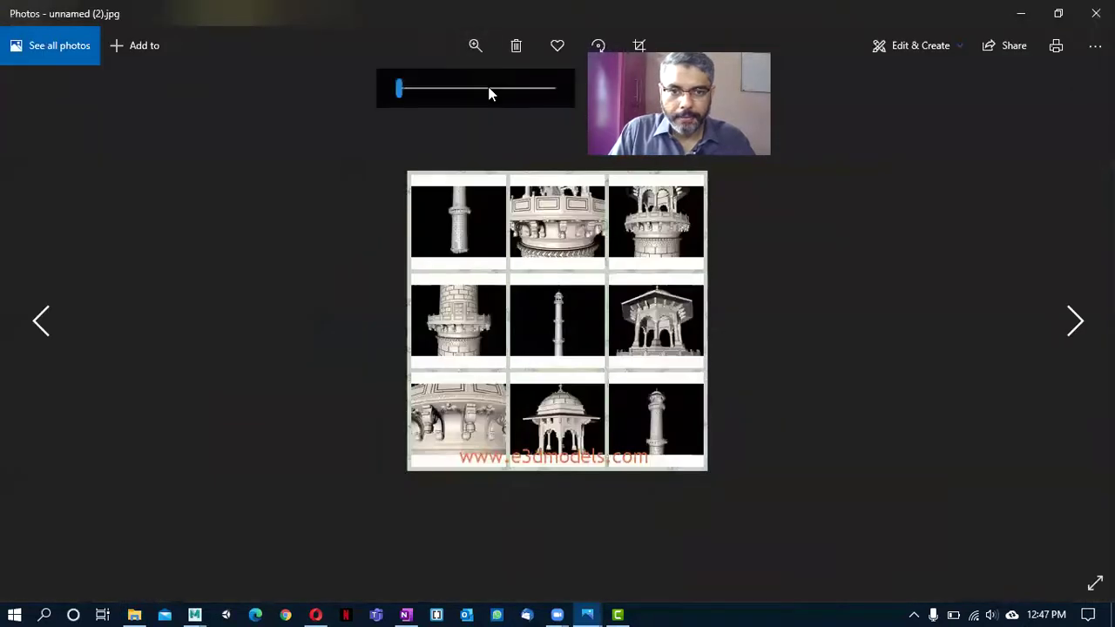
left_click_drag(488, 88, 501, 88)
left_click_drag(457, 421, 459, 431)
left_click_drag(657, 277, 616, 423)
left_click_drag(548, 292, 504, 188)
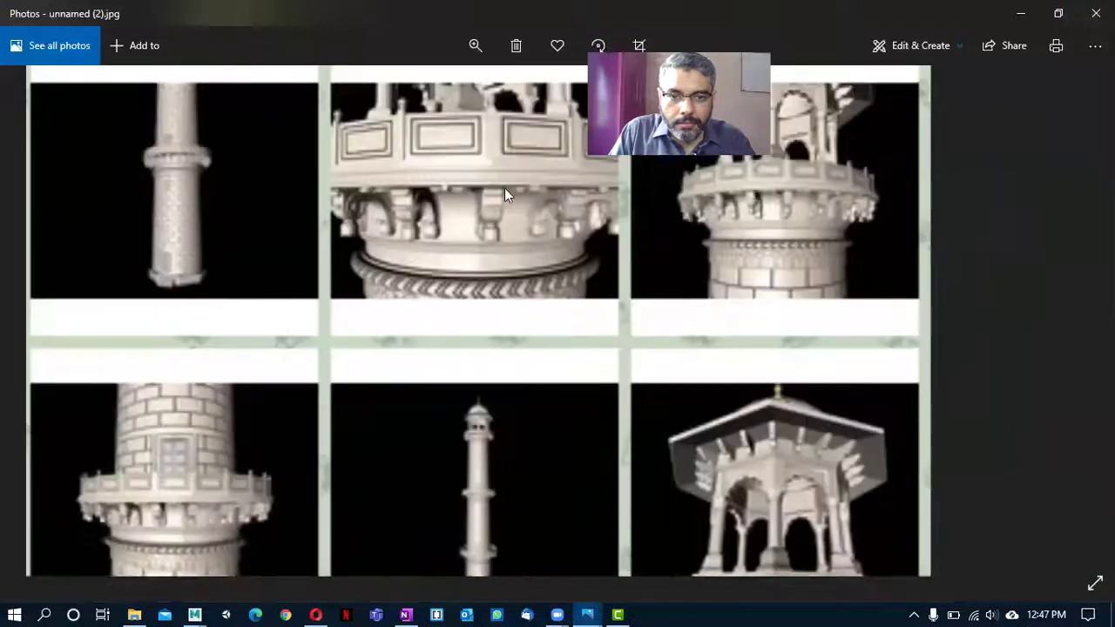
left_click_drag(514, 329, 472, 8)
left_click_drag(339, 511, 465, 618)
left_click_drag(474, 369, 464, 424)
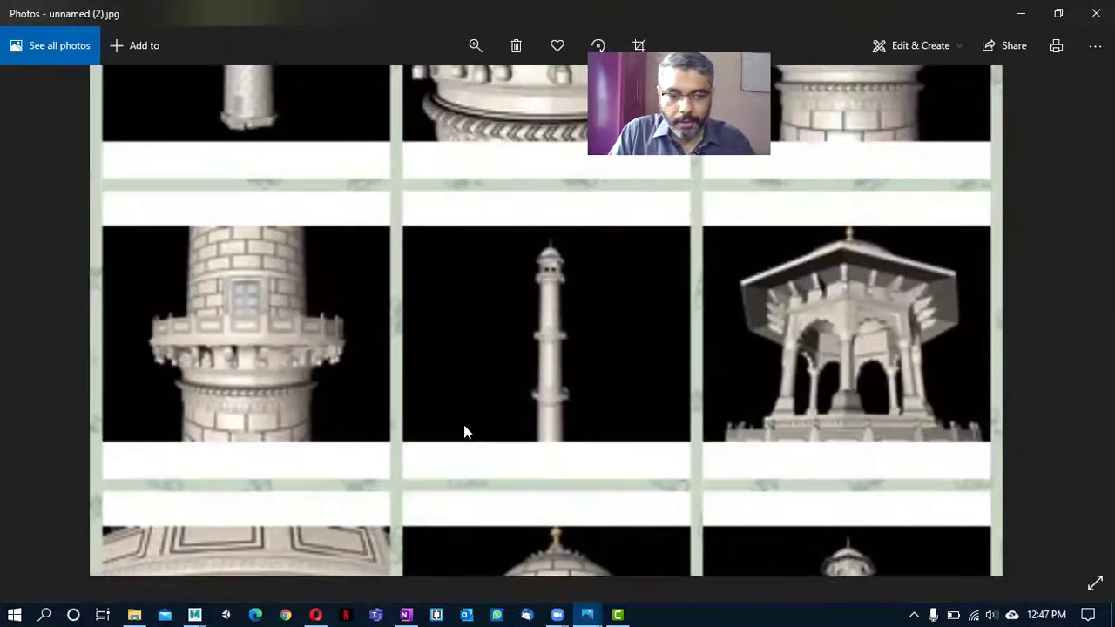
scroll(435, 412, "down", 5)
- Examine the enlarged pavilion and arch views in unnamed (1).jpg, and close Photos
left_click(41, 322)
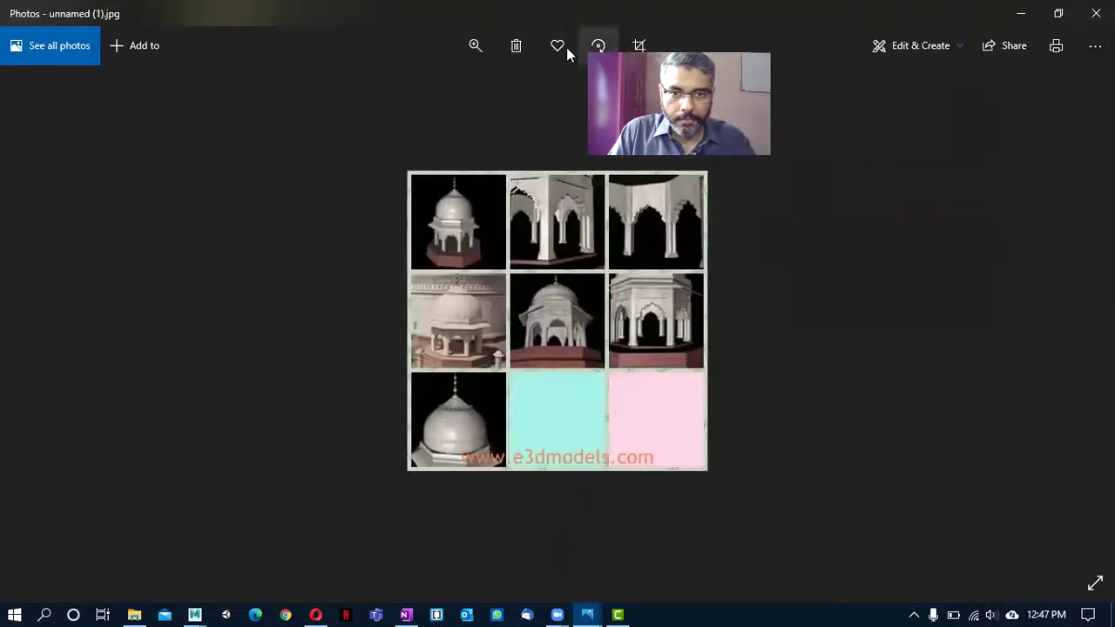
left_click(475, 45)
left_click(499, 89)
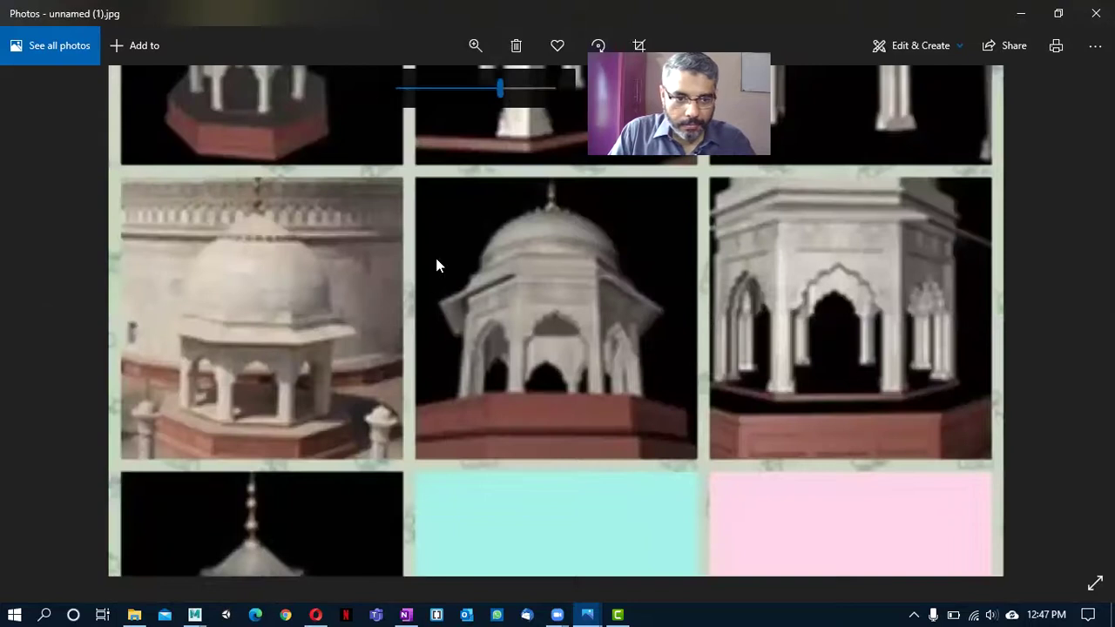
left_click_drag(421, 292, 459, 480)
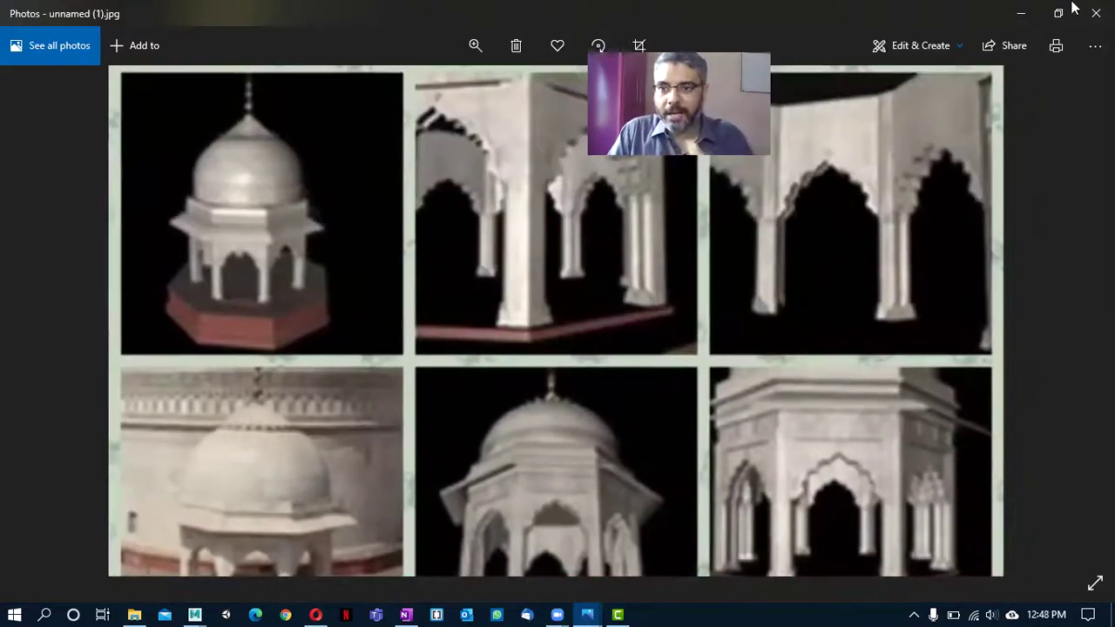
left_click(1096, 12)
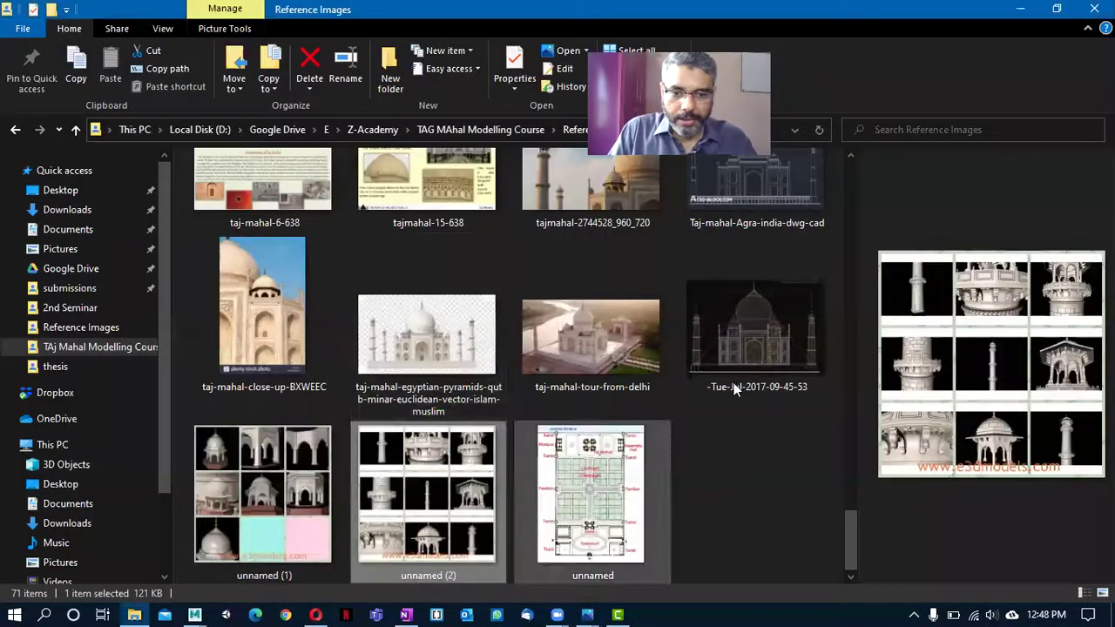
- Switch back to Maya, view the platform from slightly above and bring up the Poly Modeling tools
key("alt")
left_click(194, 615)
left_click(306, 528)
left_click_drag(380, 479, 491, 388, "alt")
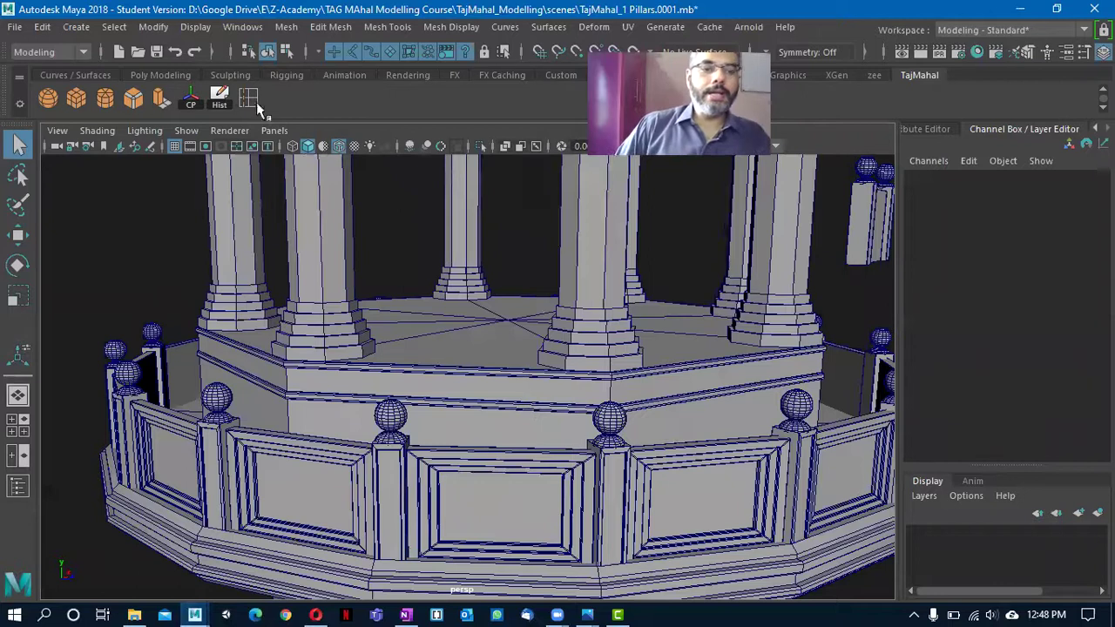
left_click(185, 76)
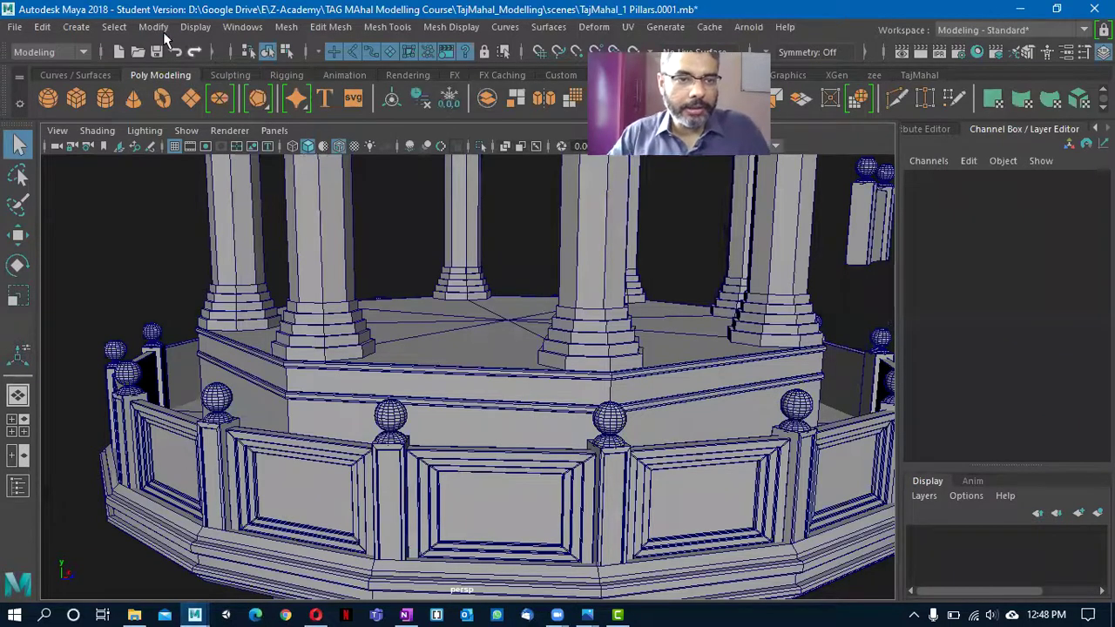
- Draw a polygon torus on the ground grid, with a radius of about 5.1 and a section radius of about 0.9
left_click(102, 28)
mouse_move(81, 27)
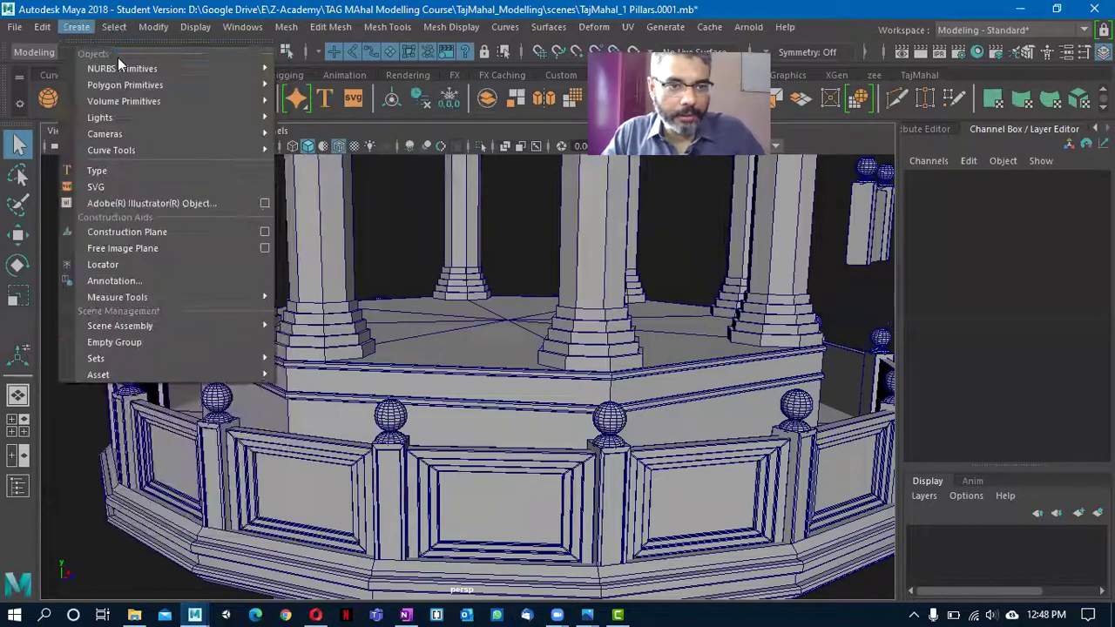
mouse_move(157, 90)
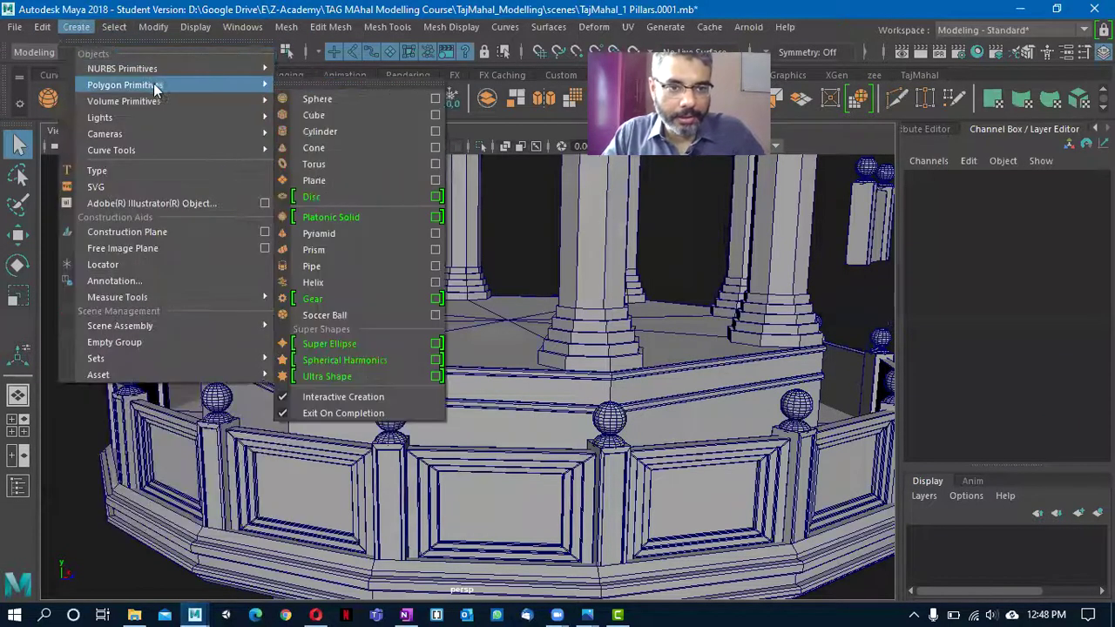
left_click(370, 163)
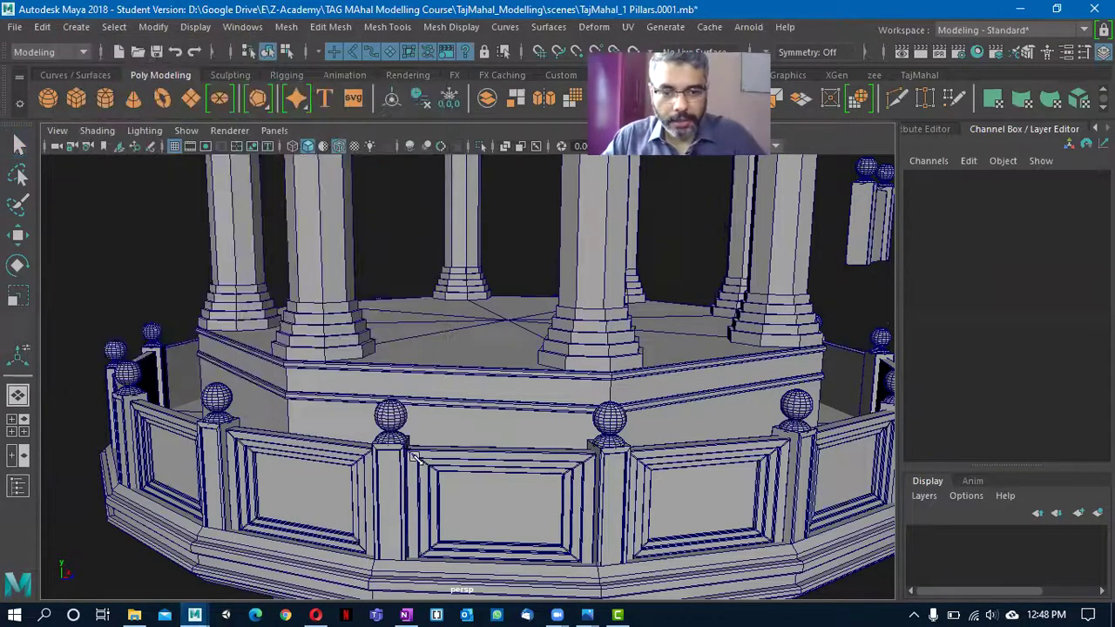
scroll(323, 400, "down", 10)
left_click_drag(714, 525, 633, 464, "alt")
right_click_drag(633, 463, 508, 391, "alt")
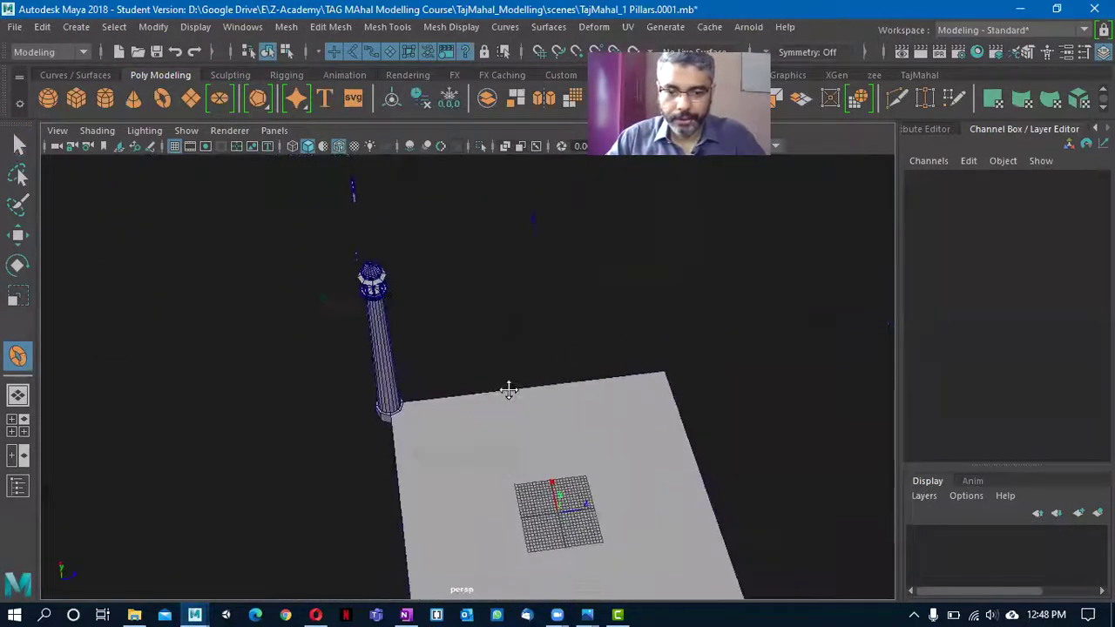
middle_click_drag(507, 391, 500, 350, "alt")
left_click_drag(560, 507, 546, 498)
- Raise the torus to about Y 65.1 and move it towards the minaret to about Z -34.8
key("f")
right_click_drag(13, 224, 7, 213, "alt")
middle_click_drag(272, 340, 373, 515, "alt")
left_click_drag(373, 515, 338, 420, "alt")
left_click_drag(571, 497, 569, 316)
key("f")
scroll(398, 452, "down", 8)
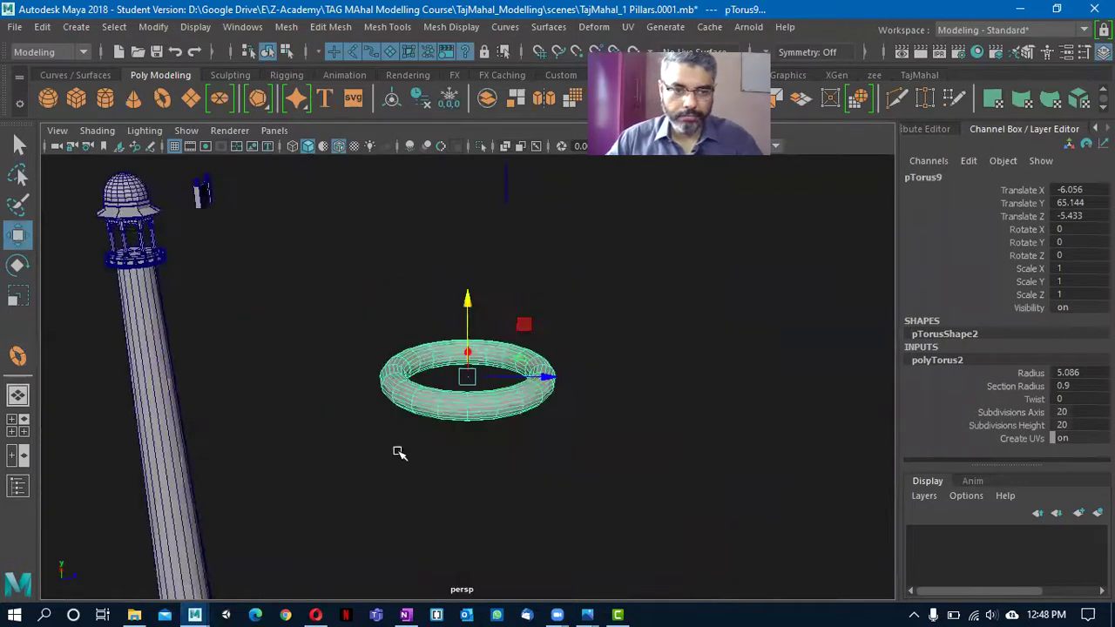
middle_click_drag(406, 389, 252, 369)
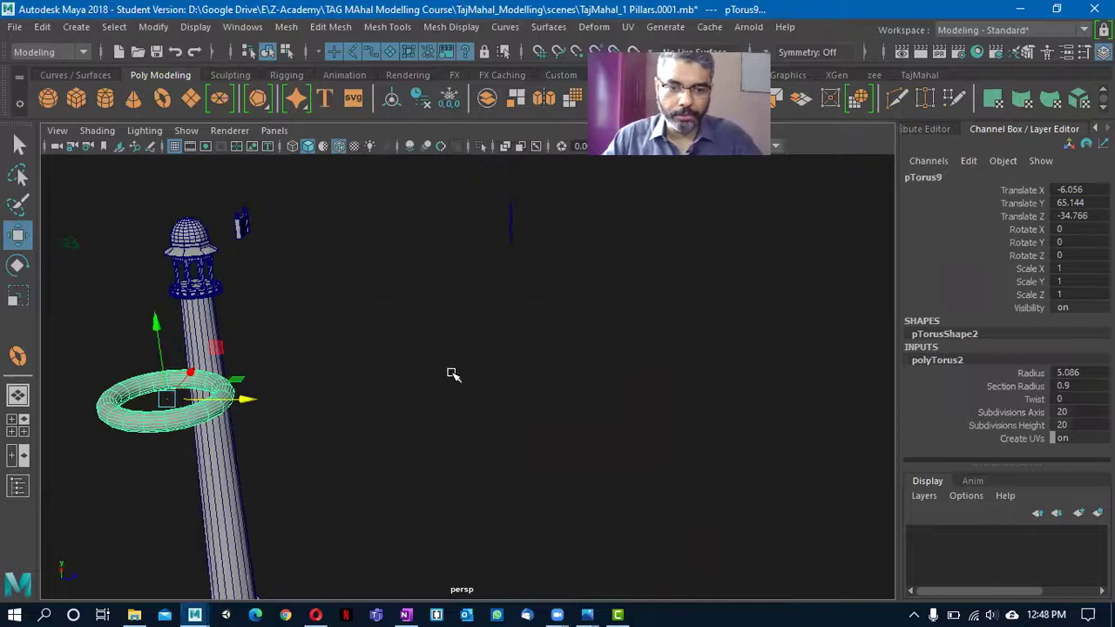
- In the front view, move the torus onto the minaret's pavilion at about X 49.7, Y 62.7
key("space")
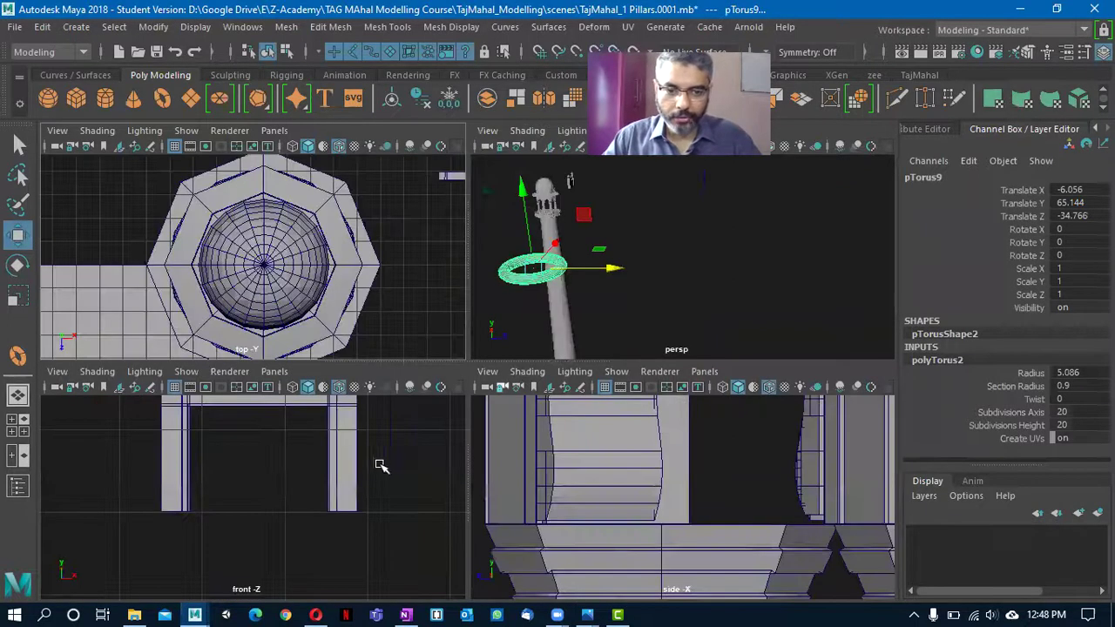
key("shift+f")
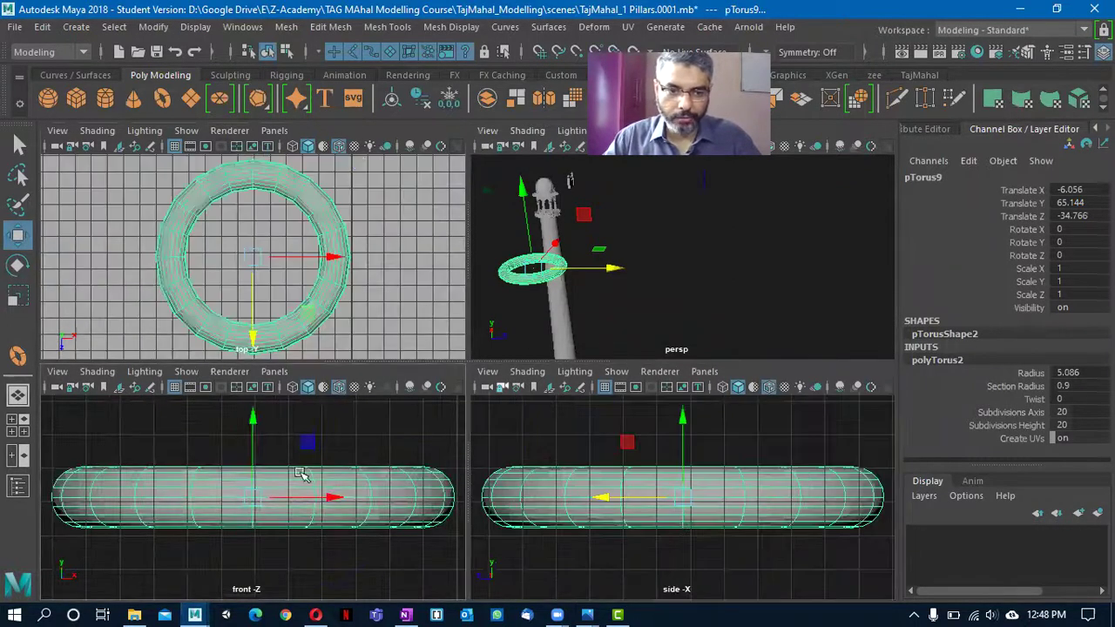
scroll(301, 474, "down", 5)
key("space")
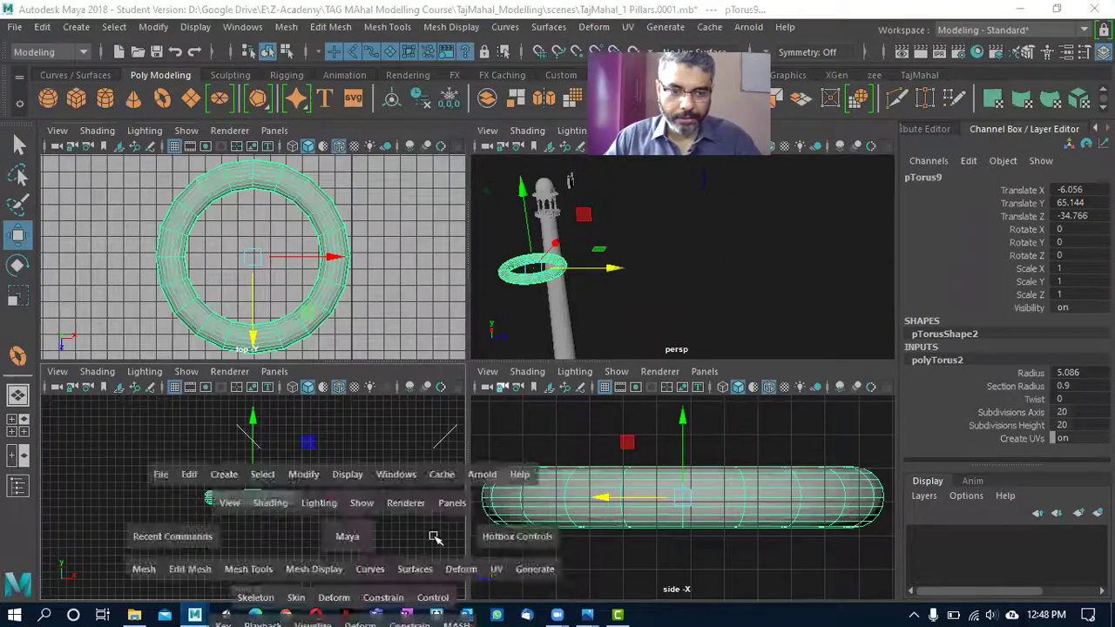
scroll(413, 465, "down", 5)
middle_click_drag(400, 462, 289, 438, "alt")
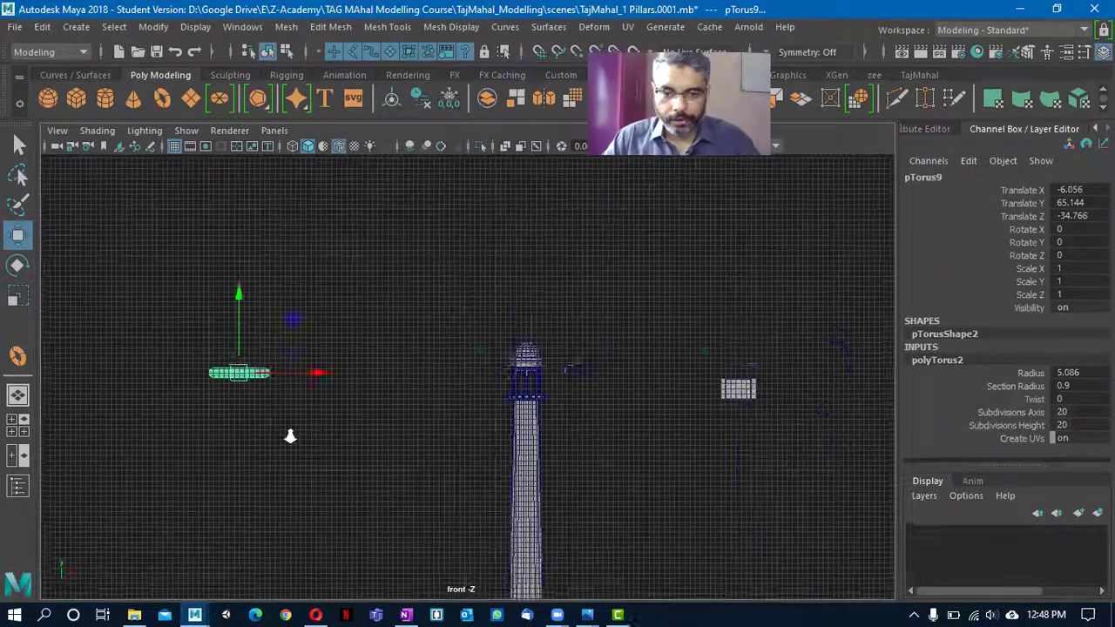
middle_click_drag(524, 393, 526, 384)
key("f")
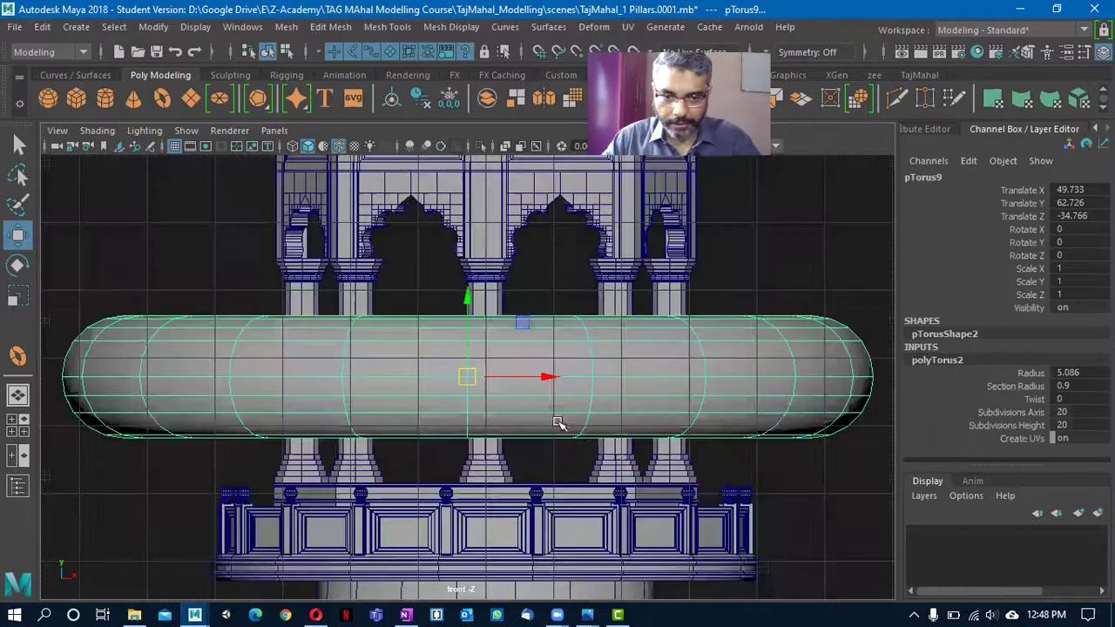
- In the top view, move the torus to the outer edge of the minaret's octagonal roof, at about X 49.9, Z -54.2
right_click_drag(569, 438, 457, 423, "alt")
key("space")
left_click_drag(490, 389, 418, 386)
key("f")
right_click_drag(308, 400, 83, 368, "alt")
middle_click_drag(83, 369, 391, 378, "alt")
right_click_drag(391, 377, 87, 383, "alt")
right_click_drag(537, 456, 409, 446, "alt")
middle_click_drag(647, 373, 546, 440, "alt")
left_click_drag(532, 454, 536, 195)
key("f")
right_click_drag(540, 269, 401, 281, "alt")
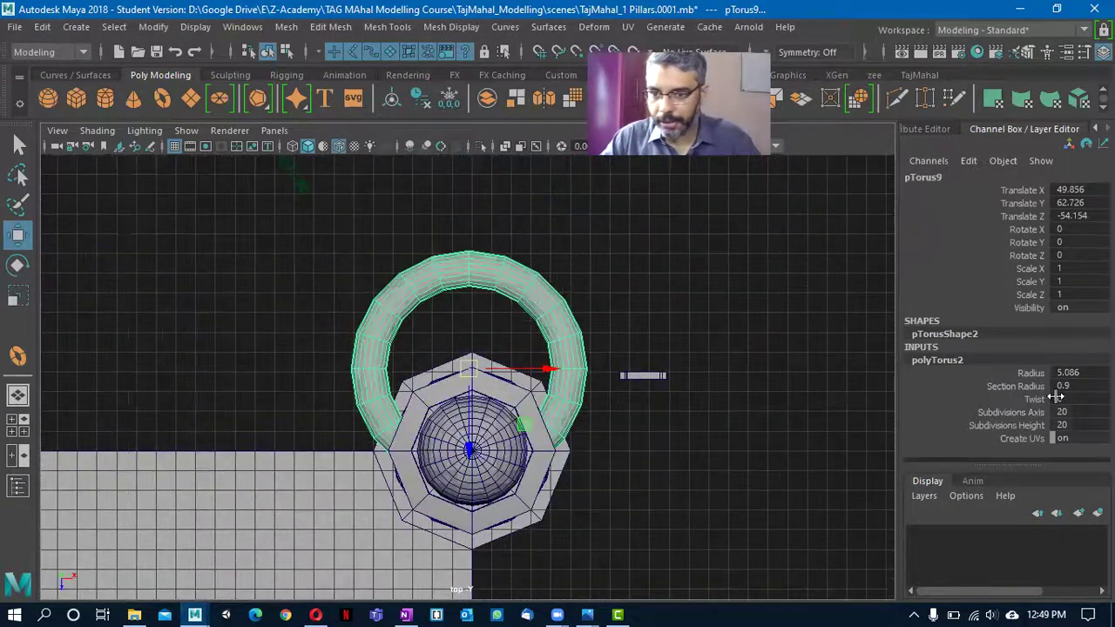
- Set the torus's radius to 1 and its section radius to 0.2
left_click(1063, 374)
double_click(1088, 373)
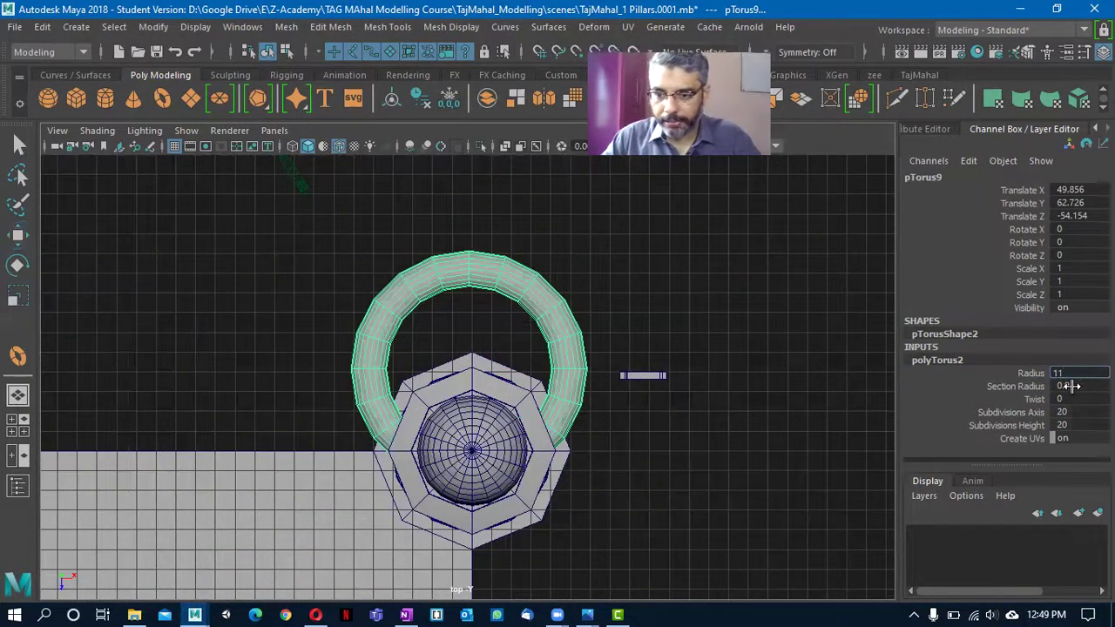
type("1")
double_click(1074, 384)
type("0.9")
key("Return")
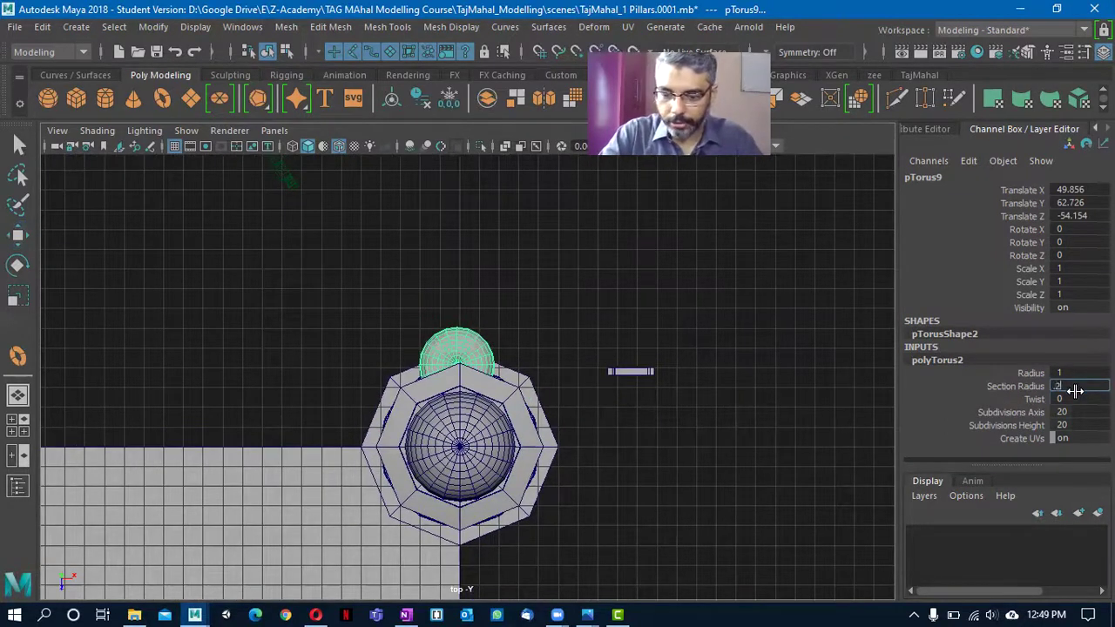
key("Return")
- In the perspective view, move the torus outward, clear of the balcony, to about Z -57.5
key("space")
left_click_drag(410, 294, 410, 251)
key("f")
right_click_drag(436, 466, 67, 321, "alt")
right_click_drag(427, 341, 460, 341, "alt")
left_click_drag(460, 341, 471, 336, "alt")
right_click_drag(470, 336, 557, 409, "alt")
left_click_drag(558, 410, 531, 418, "alt")
left_click_drag(444, 359, 721, 428)
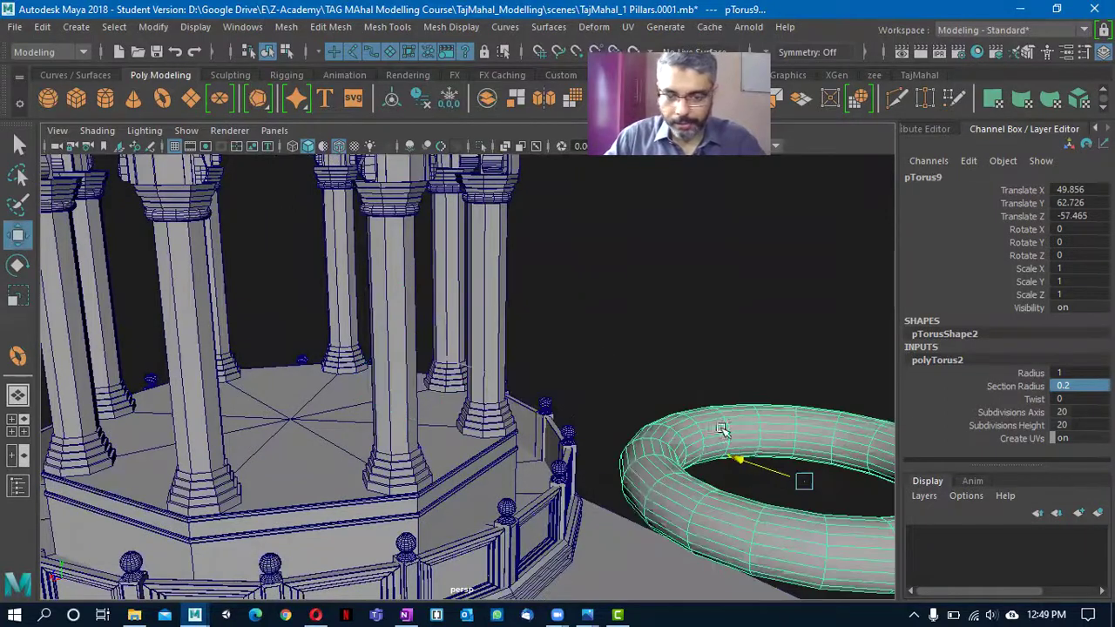
middle_click_drag(796, 509, 575, 388, "alt")
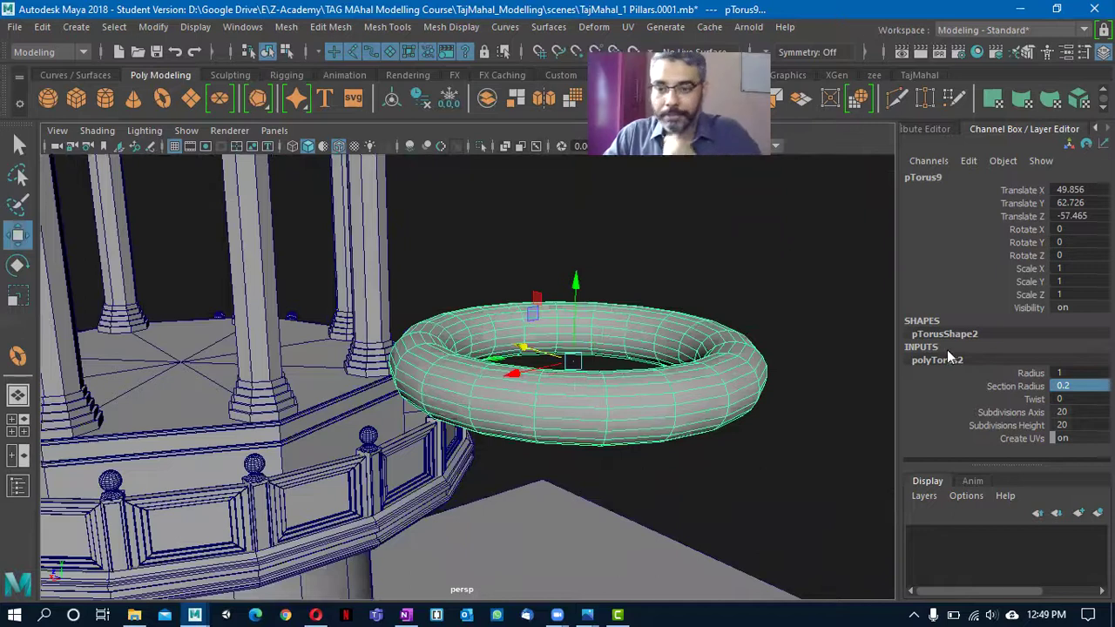
- Set the torus's axis and height subdivisions both to 12
left_click(1073, 413)
left_click(1075, 426, "shift")
type("12")
key("Return")
left_click_drag(719, 436, 758, 415, "alt")
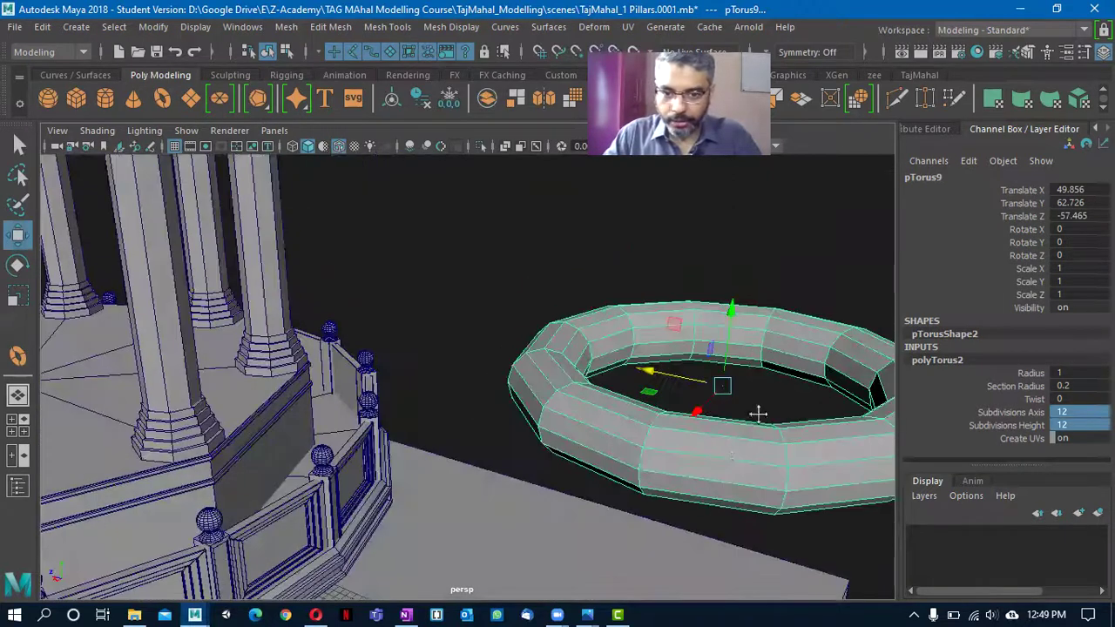
middle_click_drag(758, 413, 604, 348, "alt")
left_click_drag(604, 348, 617, 339, "alt")
middle_click_drag(617, 339, 602, 350, "alt")
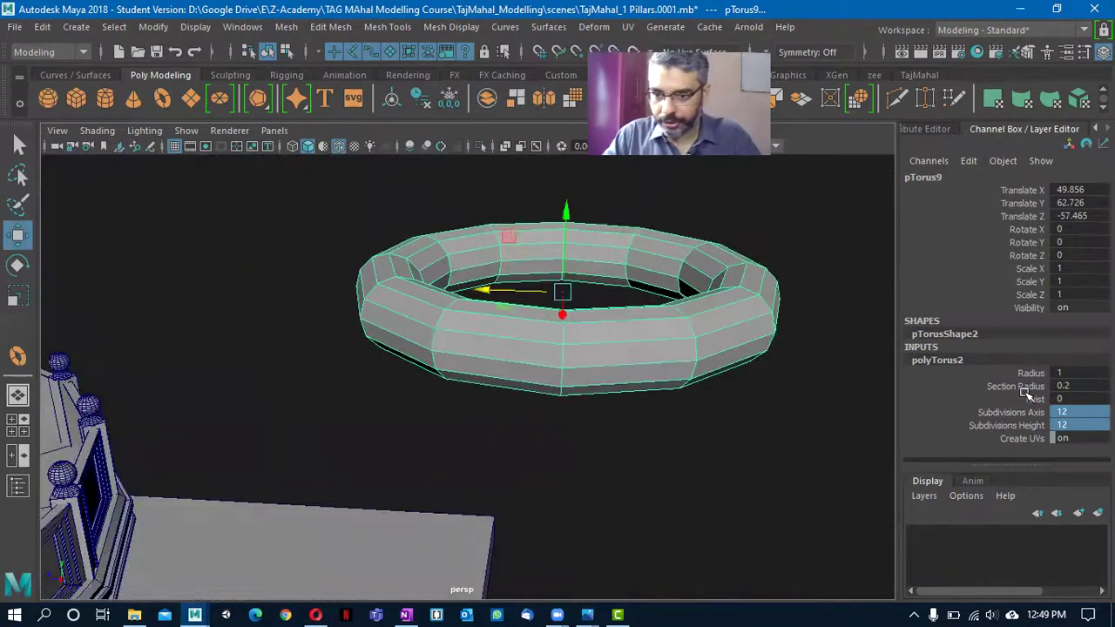
- Thicken the torus's section and delete the half of its faces nearest the minaret
left_click(1014, 386)
middle_click_drag(790, 378, 788, 368)
middle_click_drag(668, 413, 607, 421, "alt")
right_click_drag(574, 322, 576, 193)
left_click_drag(380, 270, 402, 277, "alt")
left_click_drag(481, 191, 714, 537)
key("w")
left_click_drag(253, 187, 423, 435)
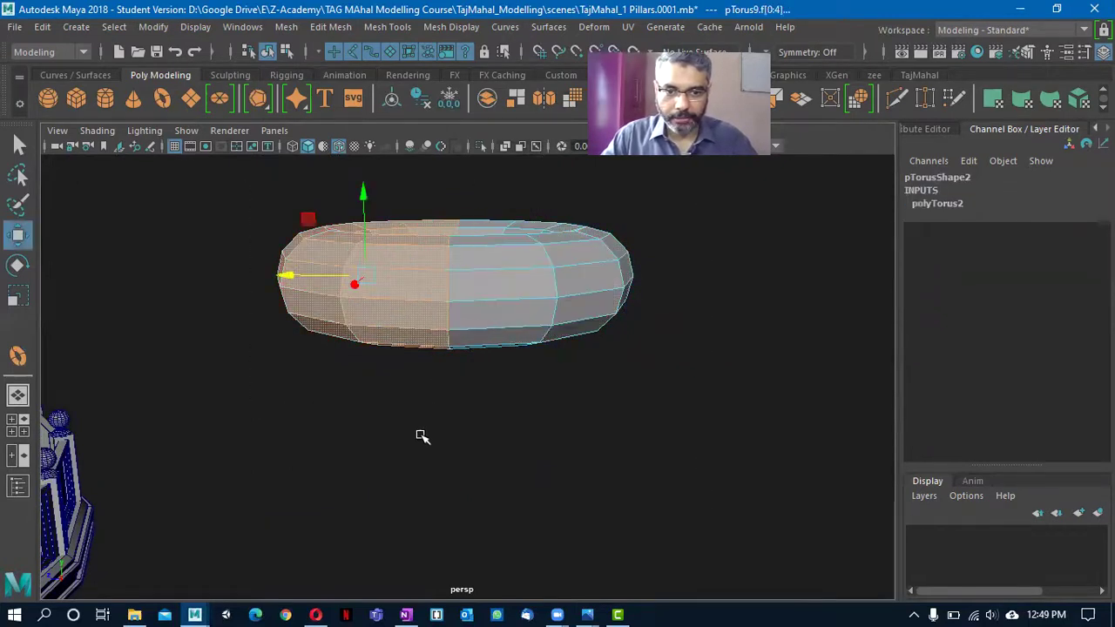
key("Delete")
- Rotate the half torus about its Z axis to about -137.9 degrees
right_click_drag(502, 140, 568, 116)
left_click_drag(434, 228, 488, 383)
left_click_drag(433, 466, 507, 357, "alt")
key("e")
left_click_drag(401, 326, 496, 399)
left_click_drag(586, 415, 661, 322, "alt")
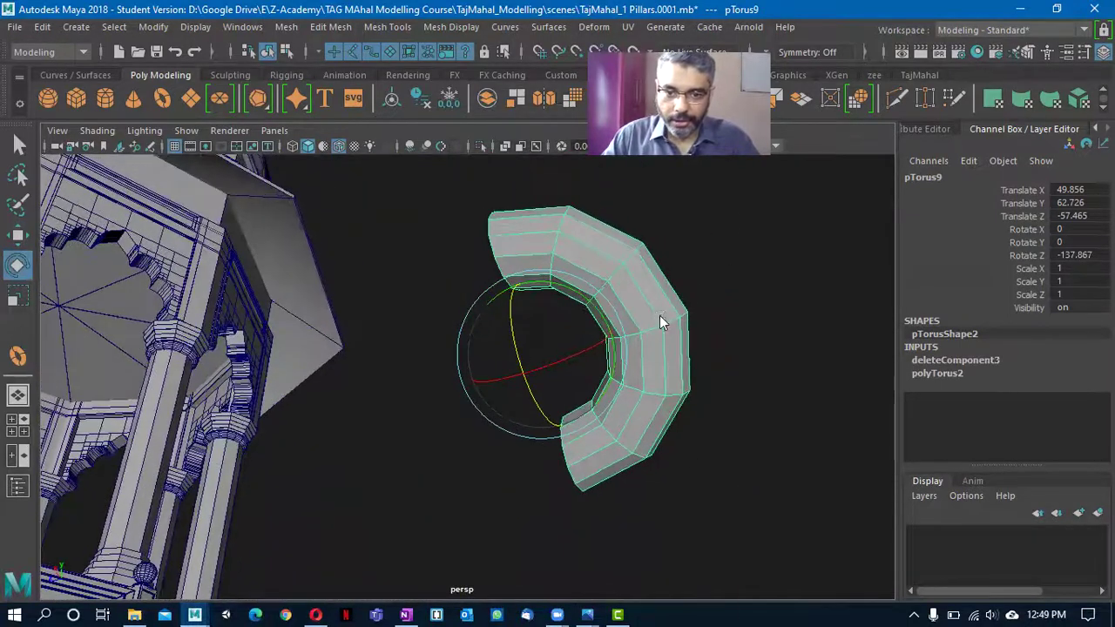
- Pull one cross-section ring of vertices near the middle of the half torus inward
right_click(659, 322)
right_click_drag(660, 140, 577, 140)
scroll(589, 371, "up", 4)
middle_click_drag(589, 371, 471, 376, "alt")
left_click_drag(470, 377, 509, 311, "alt")
left_click_drag(697, 357, 514, 334, "alt")
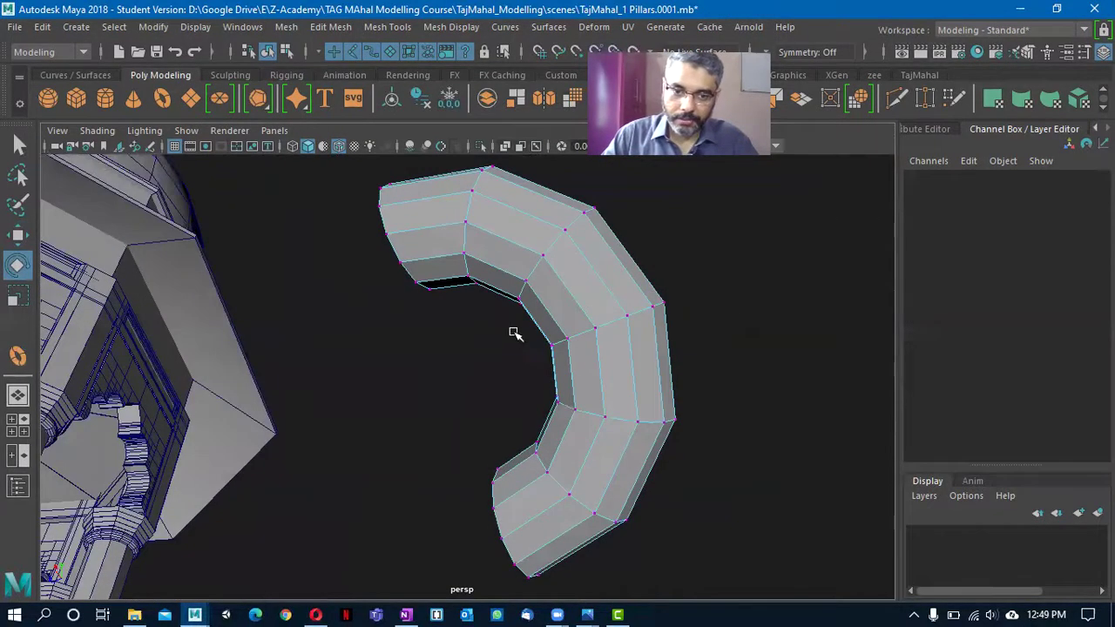
left_click_drag(707, 276, 588, 340)
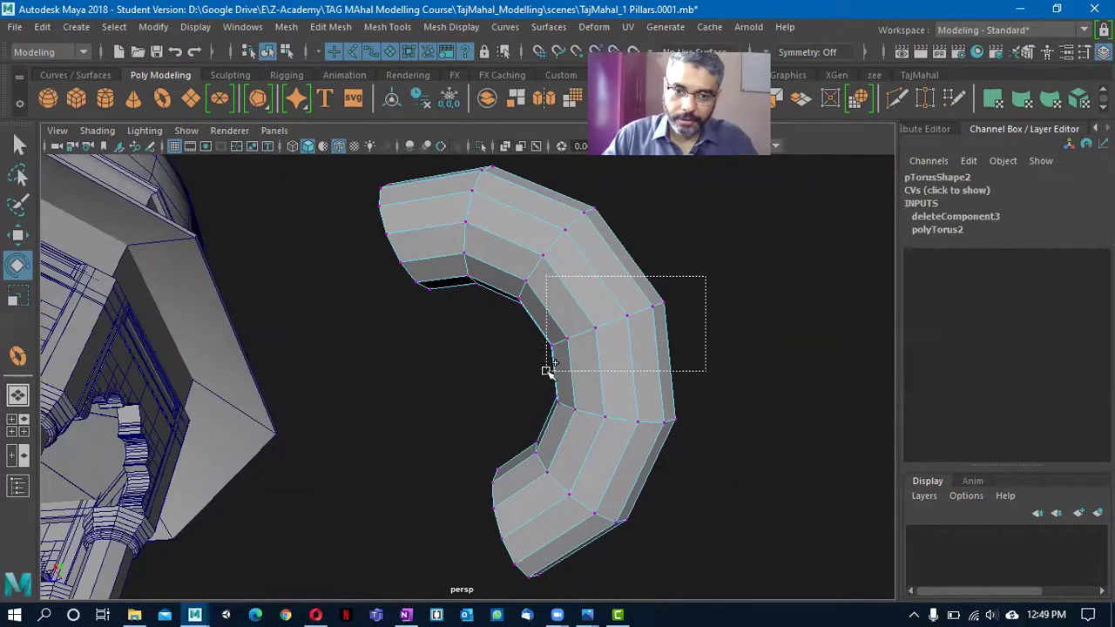
left_click_drag(542, 370, 503, 374)
key("w")
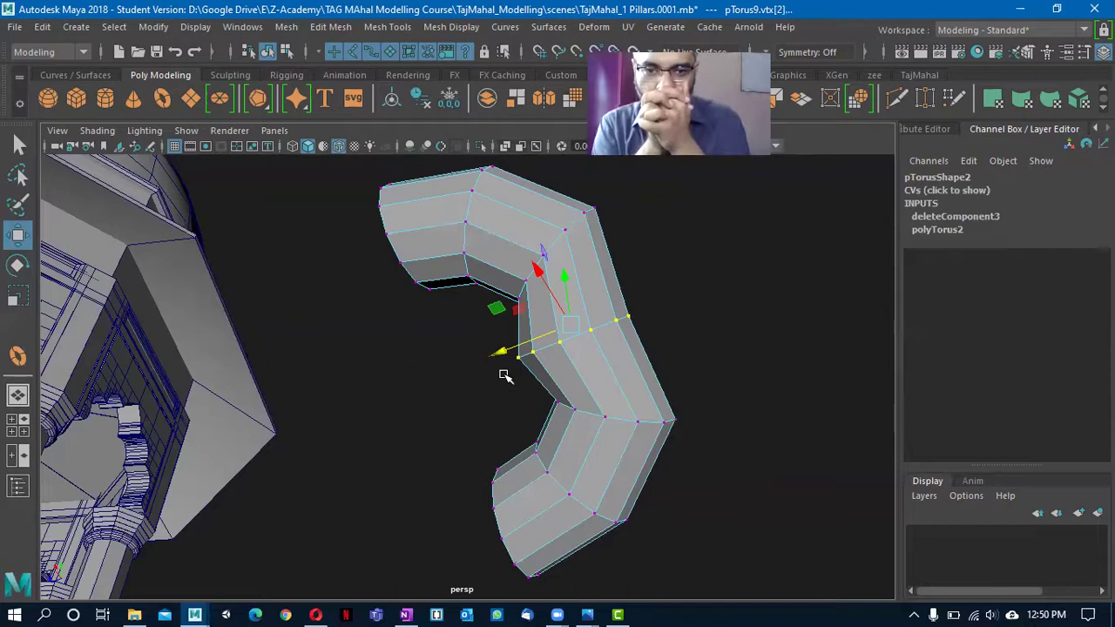
- Undo the vertex, rotation, face deletion, thickness, subdivision and outward-move edits back to the full 20-subdivision torus
key("ctrl+z")
key("ctrl+z")
key("ctrl+z")
key("ctrl+z")
key("ctrl+z")
key("ctrl+z")
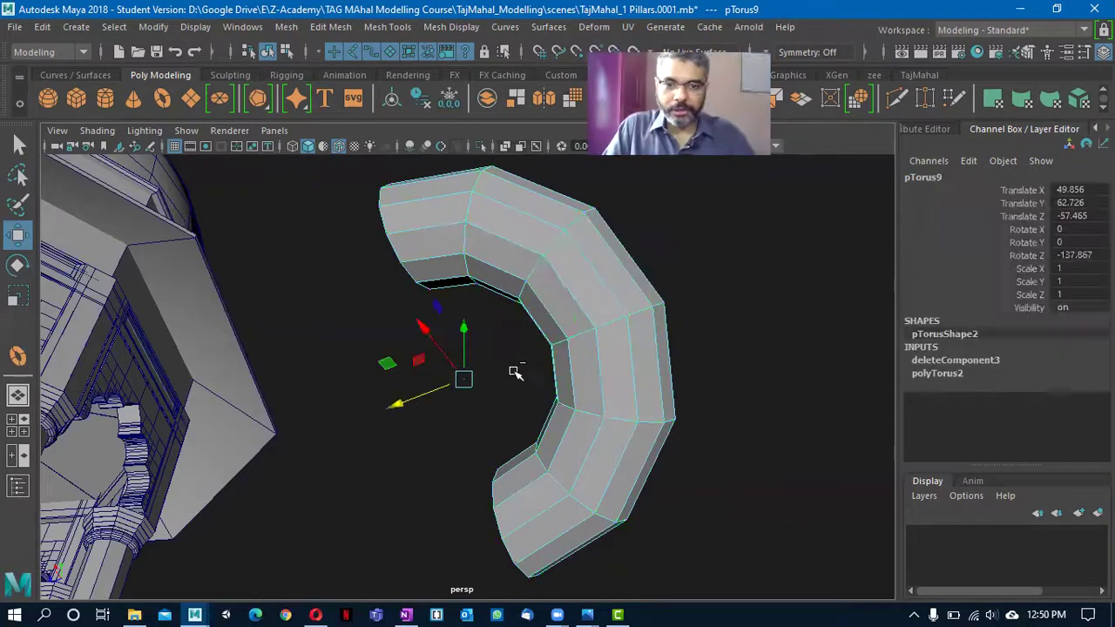
key("ctrl+z")
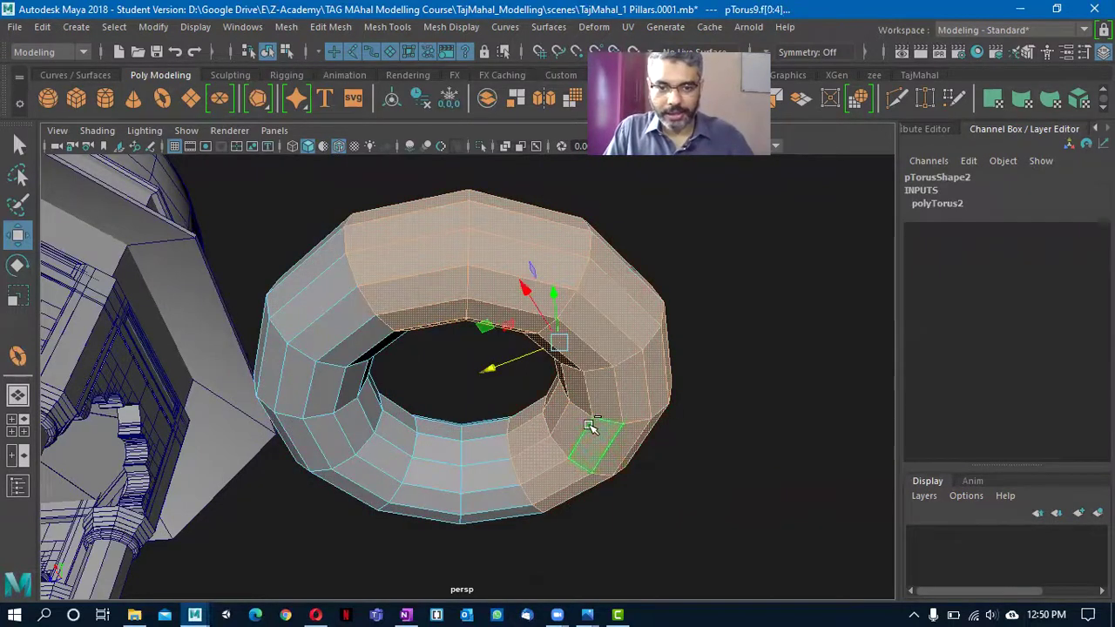
key("ctrl+z")
key("ctrl+z")
key("ctrl+z")
key("ctrl+z")
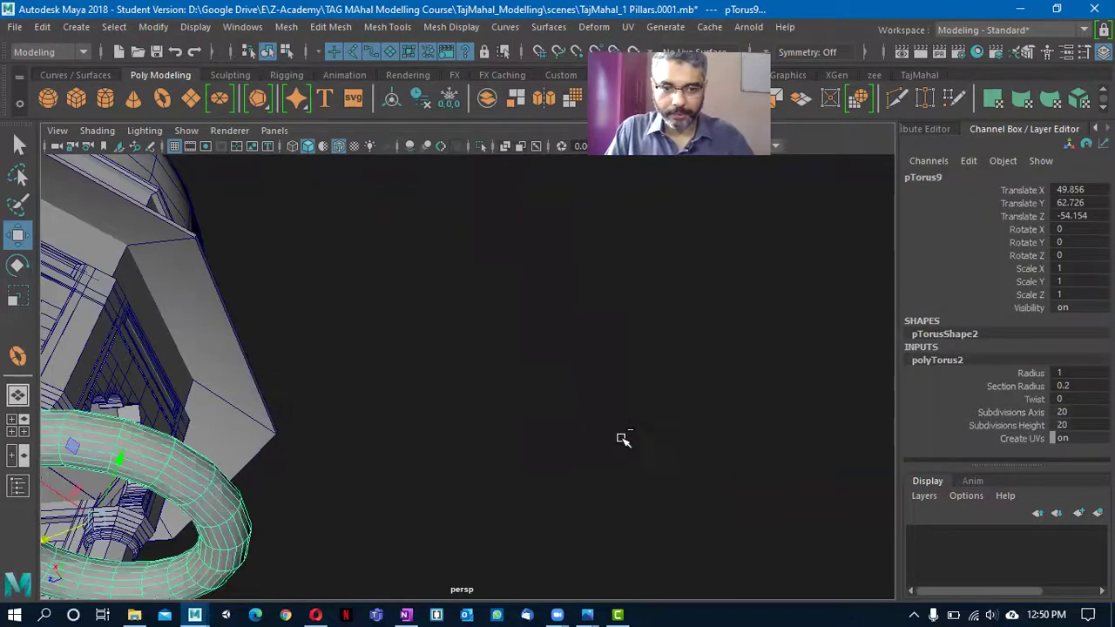
- Move the torus outward from the pavilion to about Z -56.2 and set its axis and height subdivisions to 16
middle_click_drag(208, 465, 468, 374, "alt")
left_click_drag(240, 461, 523, 261)
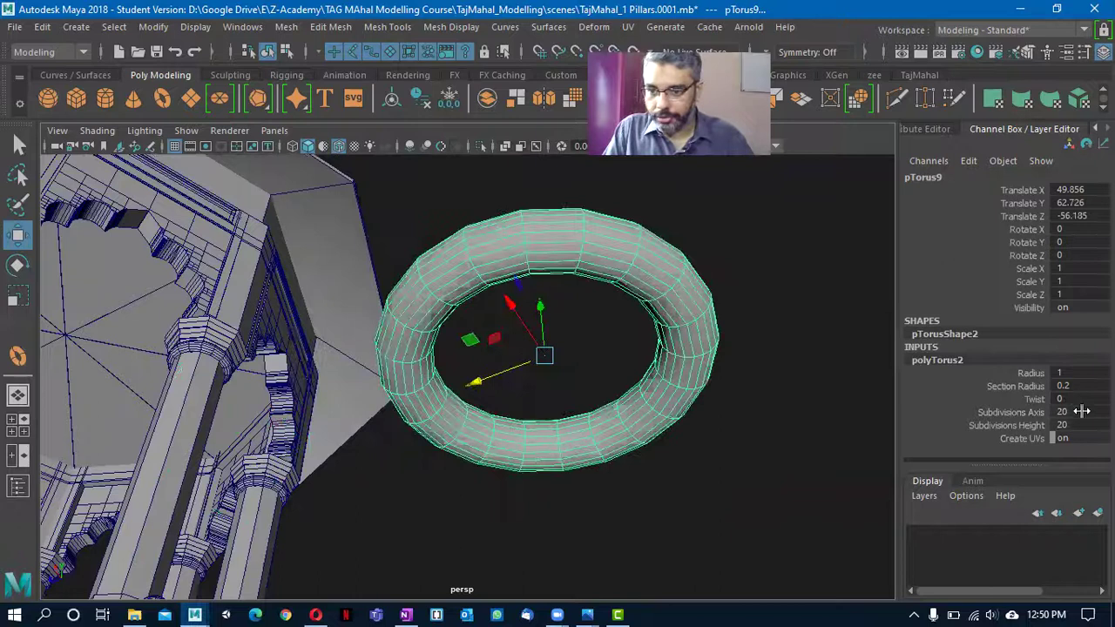
left_click_drag(589, 401, 538, 289, "alt")
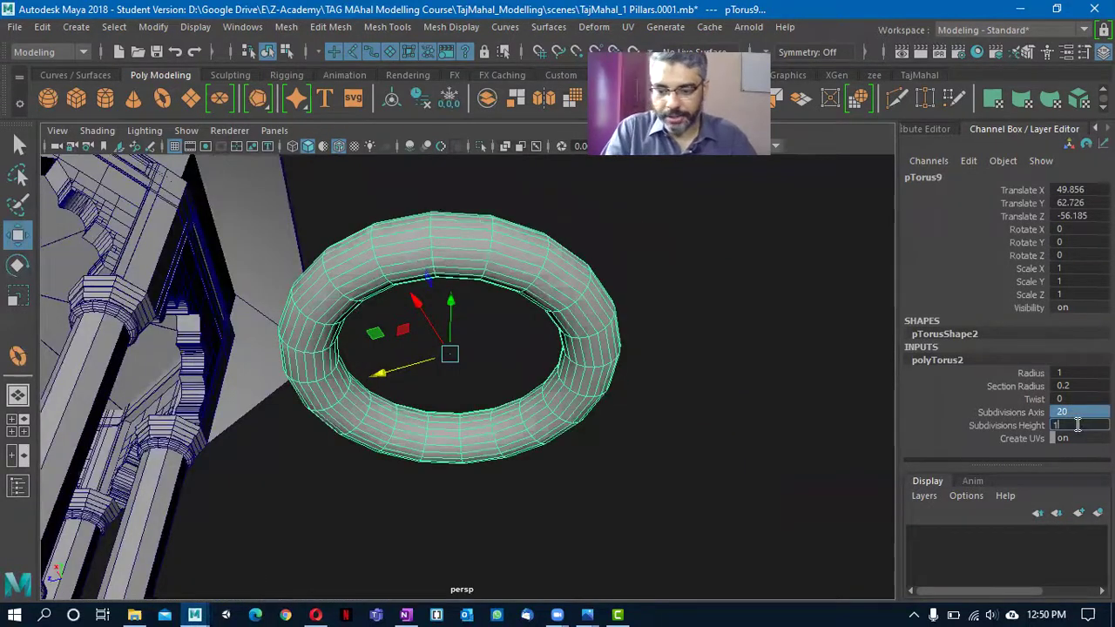
type("6")
key("Return")
- Increase the torus's section radius to 0.47
left_click_drag(512, 267, 552, 368, "alt")
left_click(1054, 399)
left_click(1010, 385)
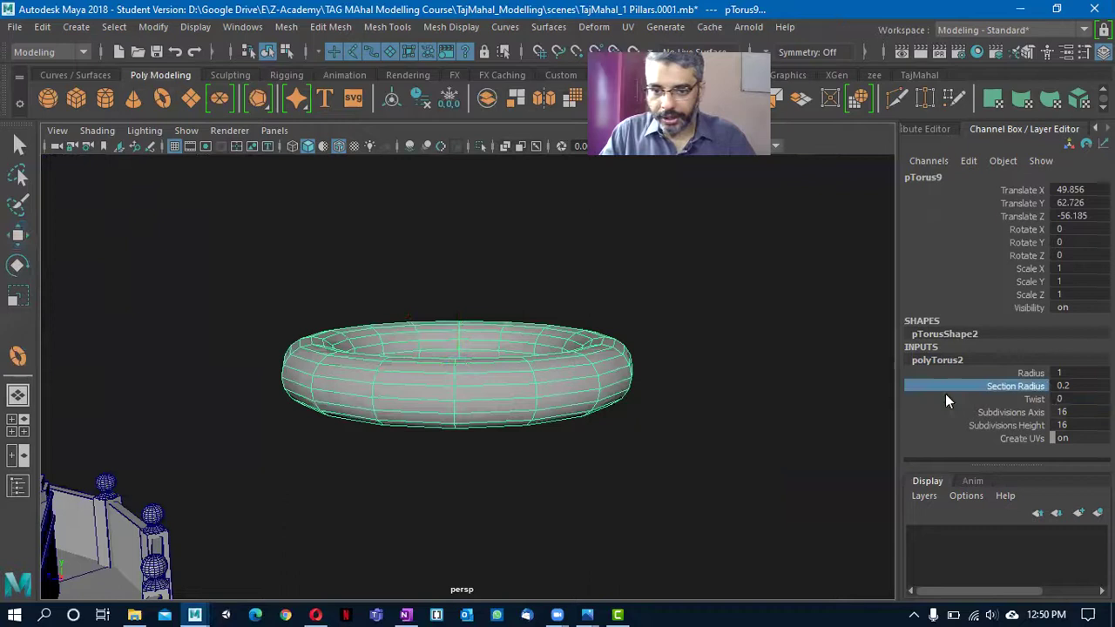
middle_click_drag(546, 396, 554, 397)
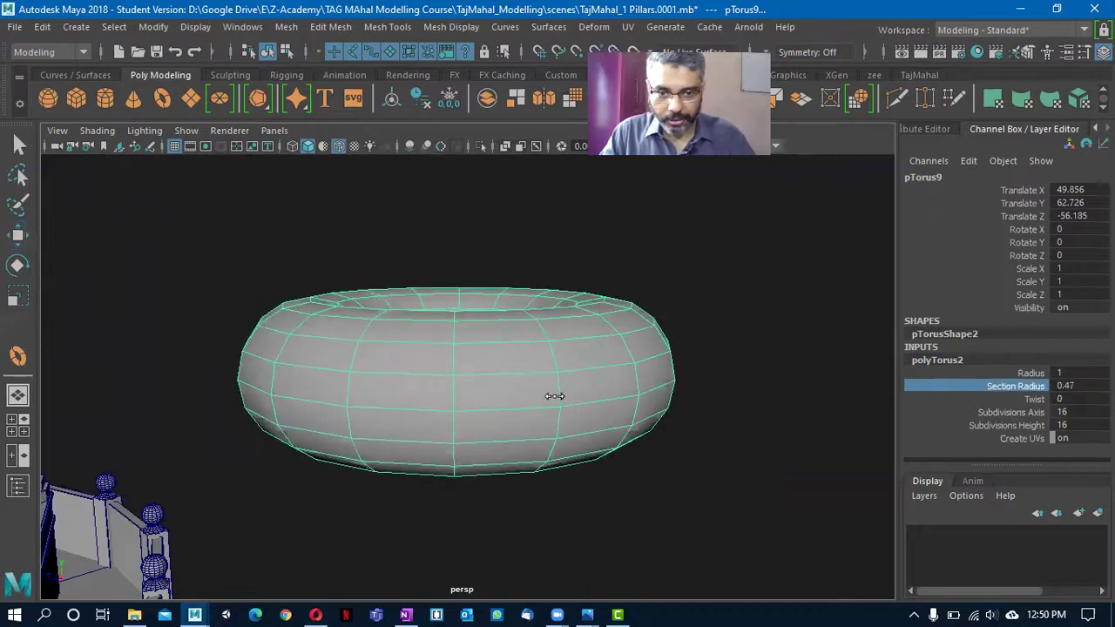
- Delete the half of the thickened torus's faces nearest the minaret
left_click_drag(567, 474, 531, 401, "alt")
right_click_drag(529, 141, 523, 188)
left_click_drag(386, 356, 379, 273, "alt")
left_click_drag(433, 468, 352, 370)
key("w")
left_click_drag(188, 225, 443, 457)
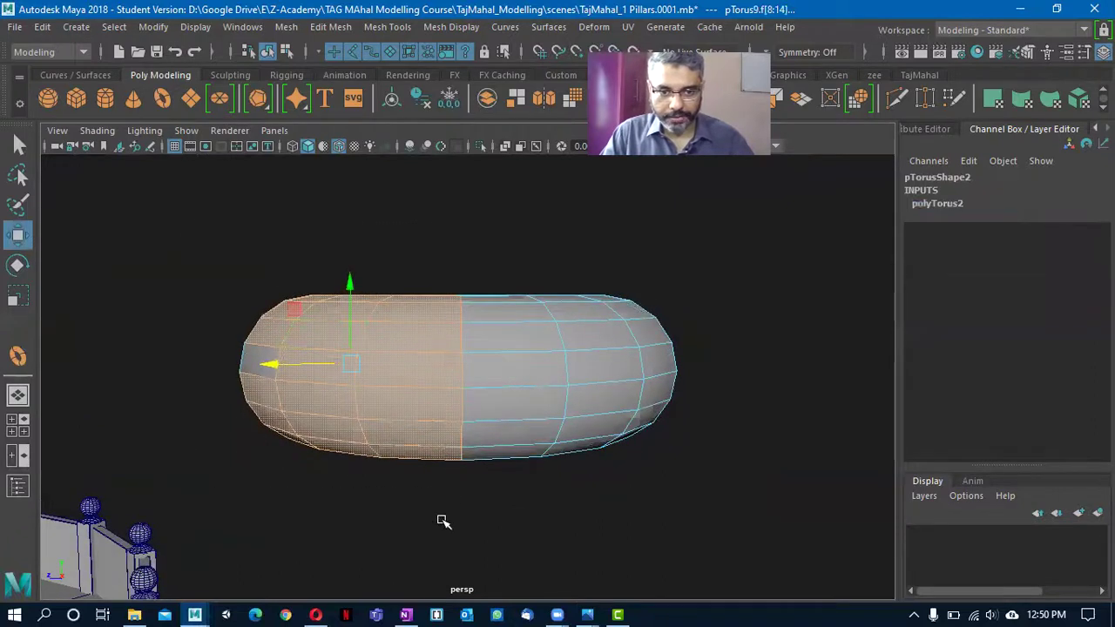
key("Delete")
- Apply a Lattice deformer to the half torus and set the lattice's T divisions to 2
right_click_drag(501, 141, 564, 170)
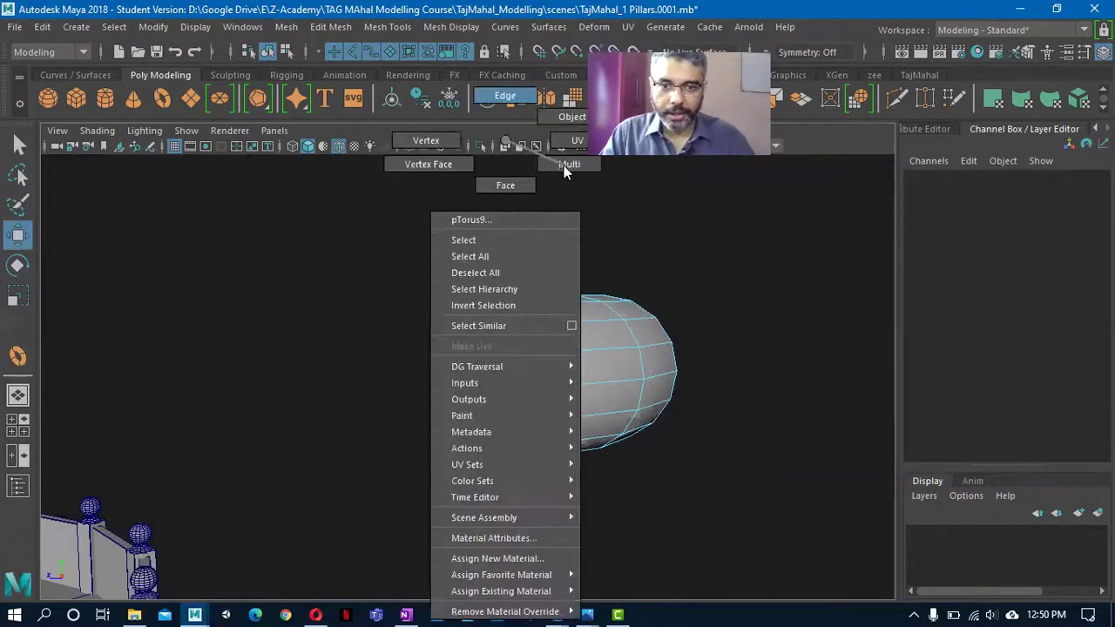
right_click_drag(557, 128, 556, 125)
left_click(584, 383)
left_click_drag(642, 264, 578, 386, "alt")
left_click(585, 383, "shift")
left_click(608, 353)
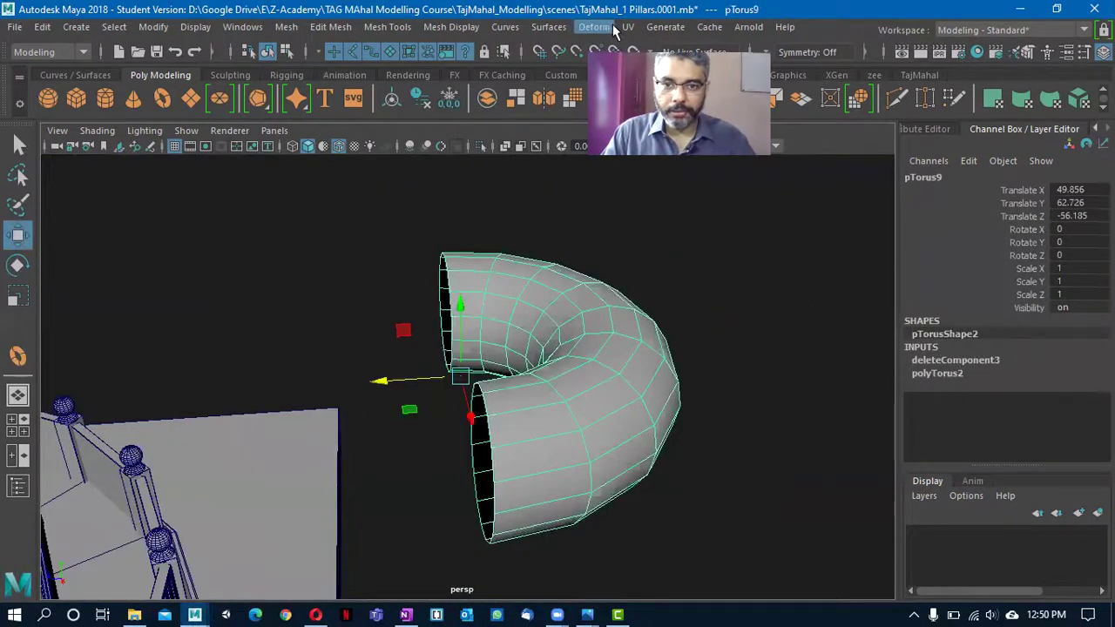
left_click(596, 27)
left_click(662, 115)
left_click_drag(669, 410, 675, 364, "alt")
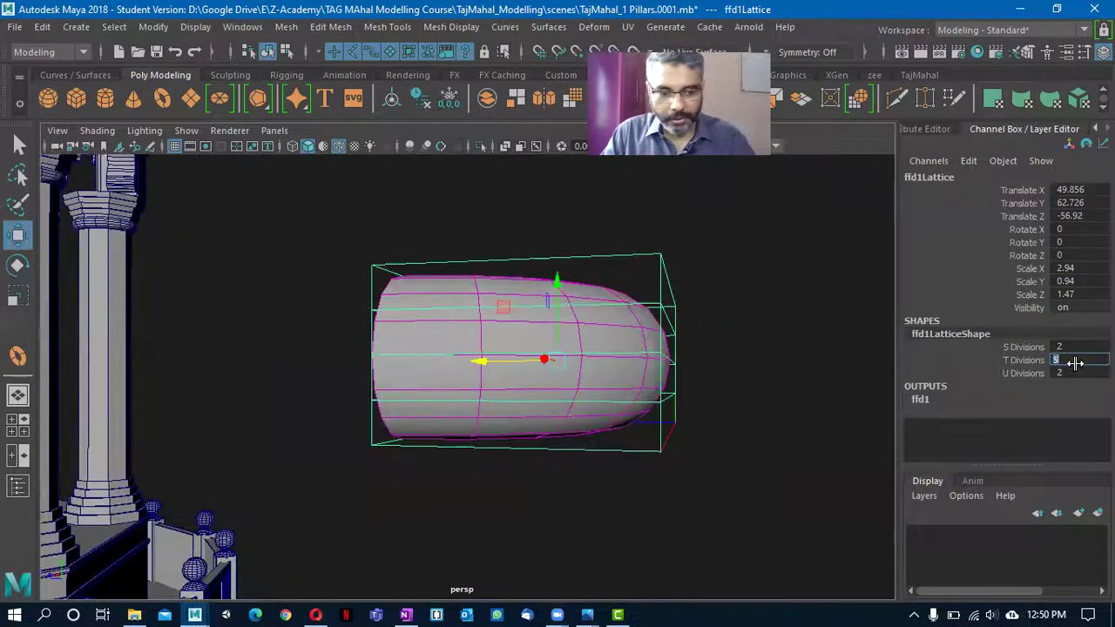
key("Tab")
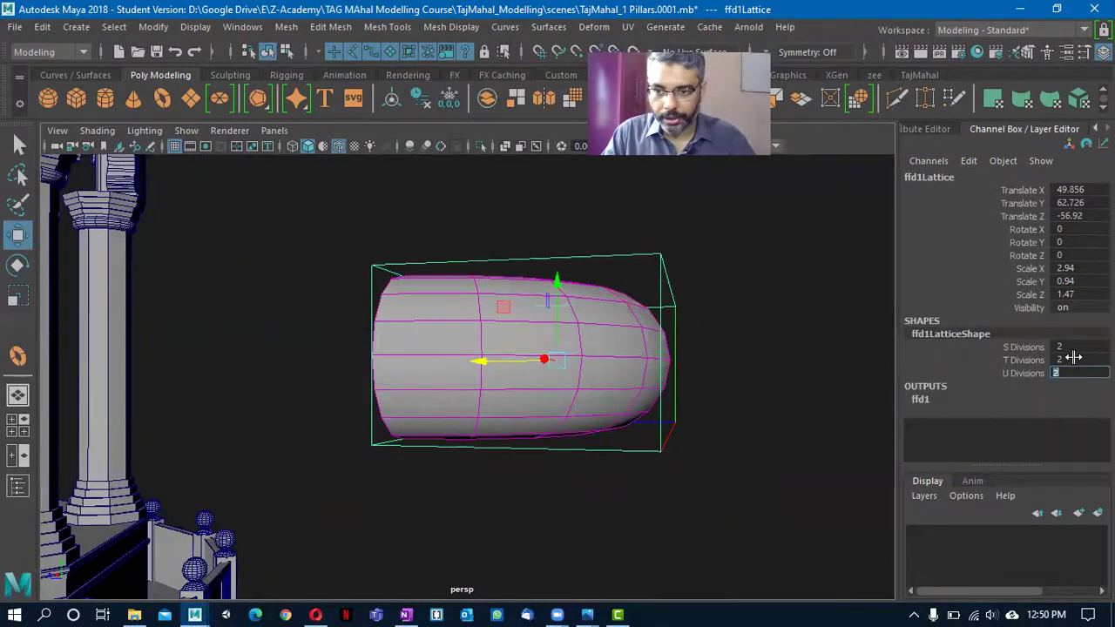
- Set the lattice's S divisions to 5, keeping two divisions in T and U
left_click(1033, 349)
left_click_drag(448, 427, 424, 449, "alt")
middle_click_drag(703, 463, 706, 471)
left_click_drag(705, 488, 860, 555, "alt")
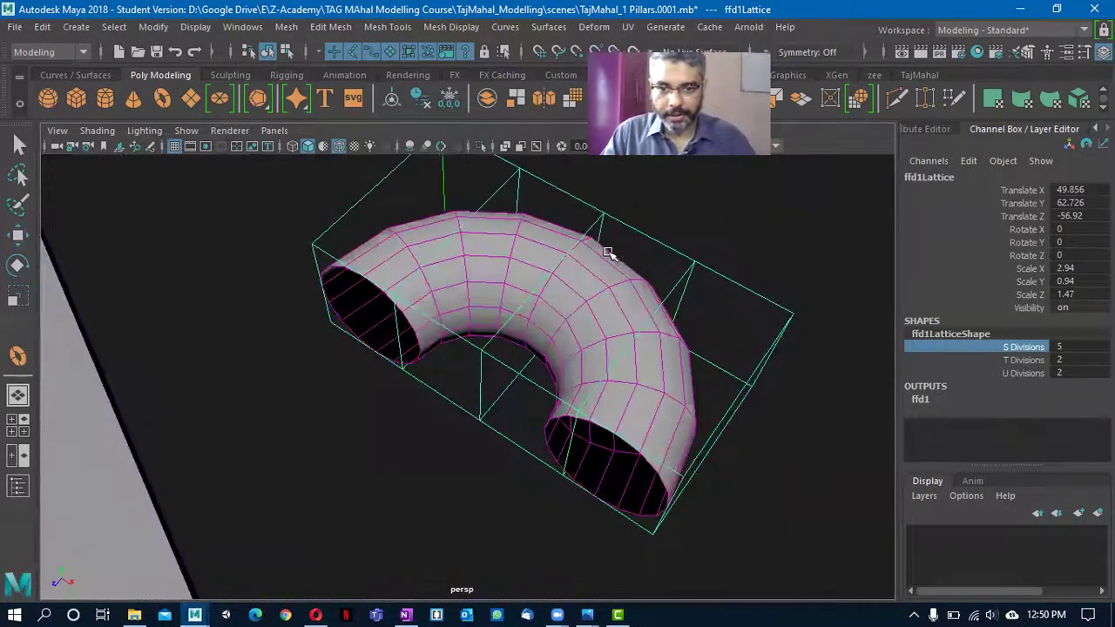
- Push the lattice's outer middle points inward to notch the half torus, and adjust the neighbouring points to form two lobes
right_click_drag(602, 188, 586, 155)
left_click_drag(575, 204, 614, 340, "alt")
left_click(685, 330)
left_click_drag(671, 432, 646, 464, "alt")
left_click_drag(531, 328, 441, 320)
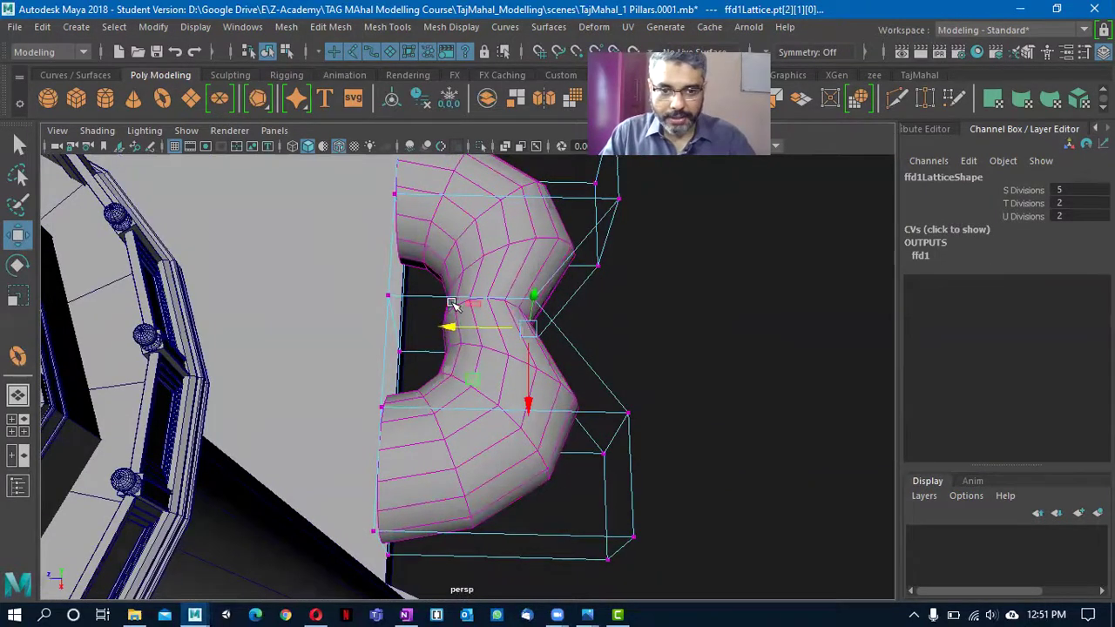
left_click_drag(455, 388, 424, 217, "alt")
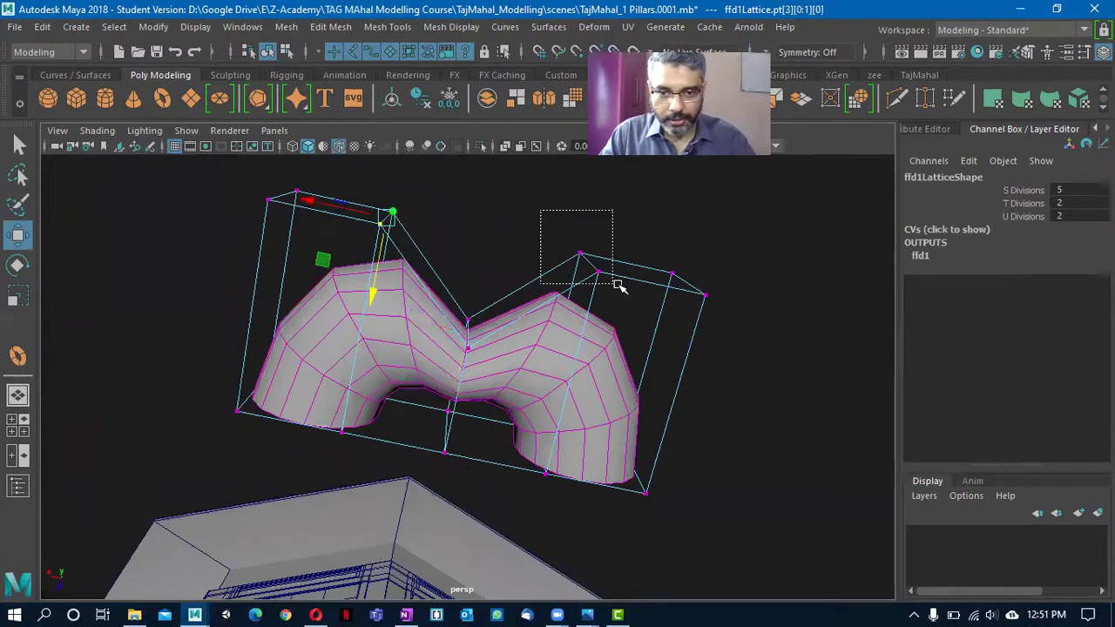
left_click_drag(469, 320, 554, 350, "alt")
- Select the deformed half torus as an object and delete its construction history
right_click_drag(554, 350, 635, 240)
left_click(586, 305)
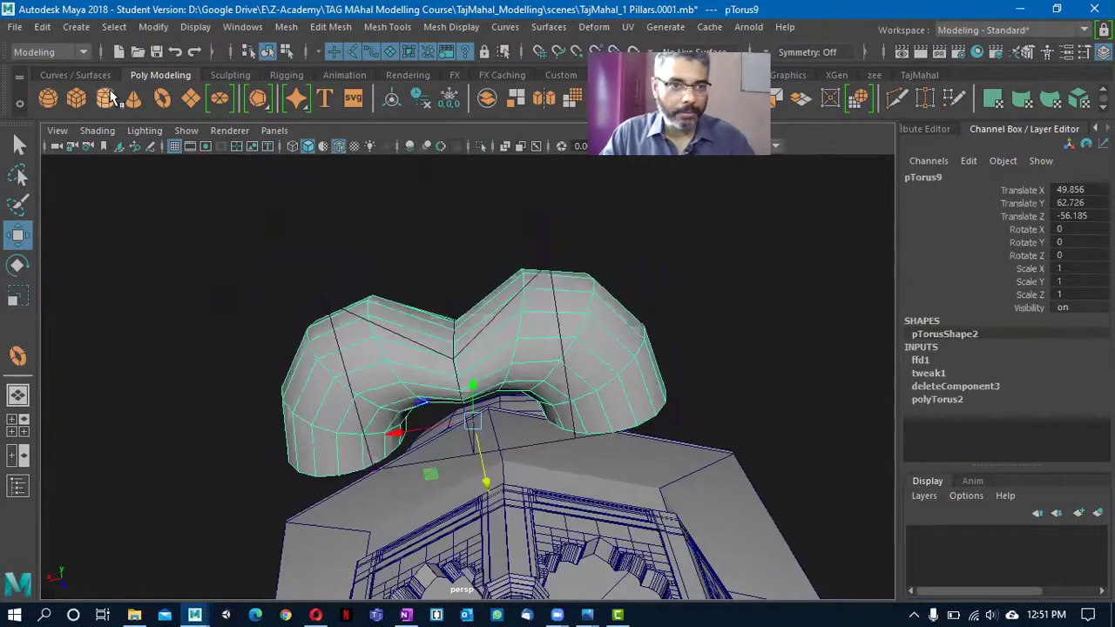
left_click(919, 76)
left_click(220, 105)
left_click_drag(366, 410, 580, 348, "alt")
key("e")
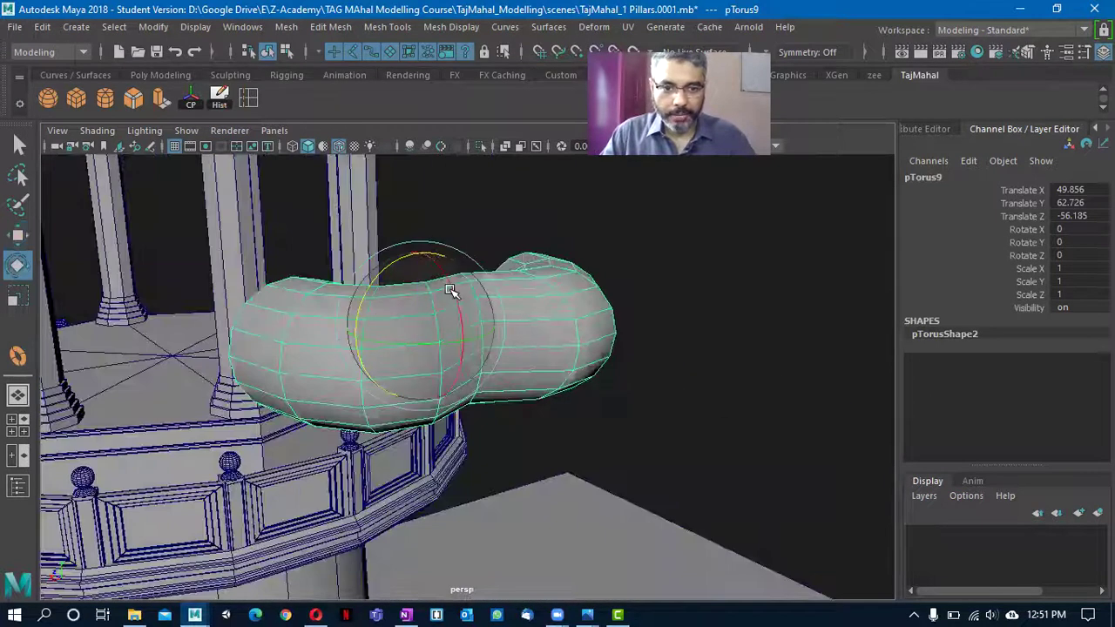
left_click_drag(376, 255, 383, 407)
key("ctrl+z")
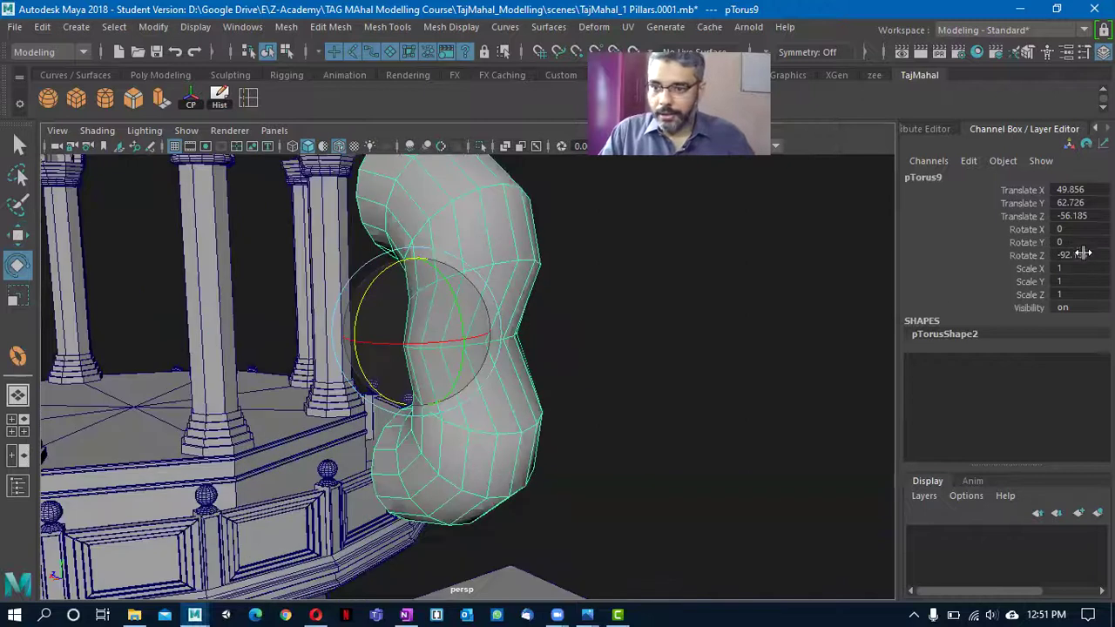
type("-90")
key("Return")
left_click_drag(646, 338, 368, 318, "alt")
key("ctrl+z")
- Tilt the half torus to about 58.3 degrees about Z and save the scene
left_click_drag(485, 361, 461, 366, "alt")
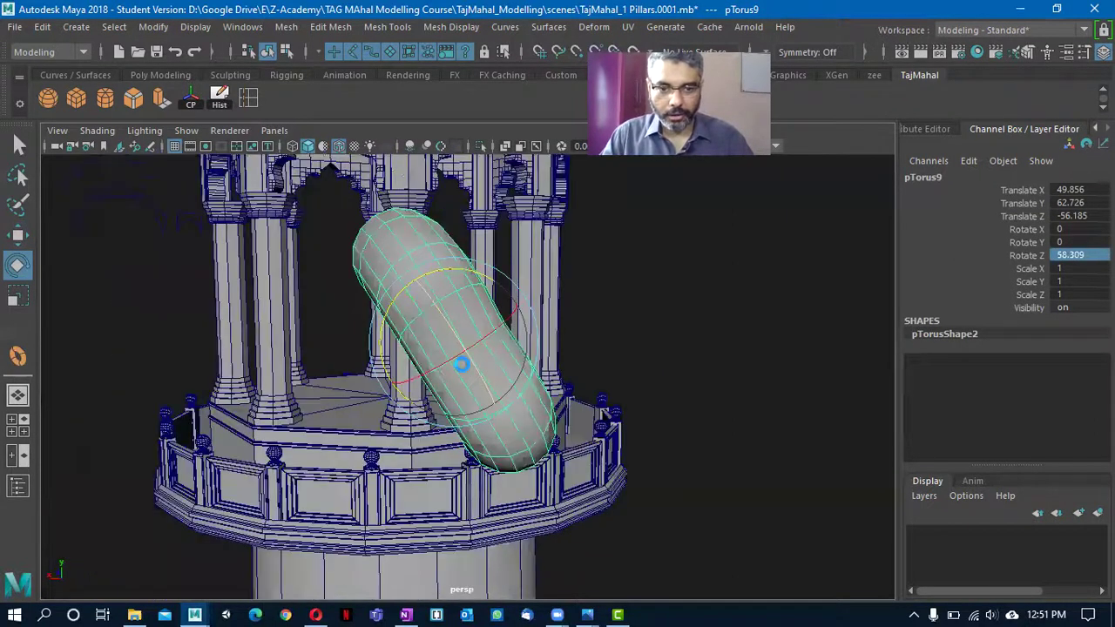
key("ctrl+s")
left_click(522, 324)
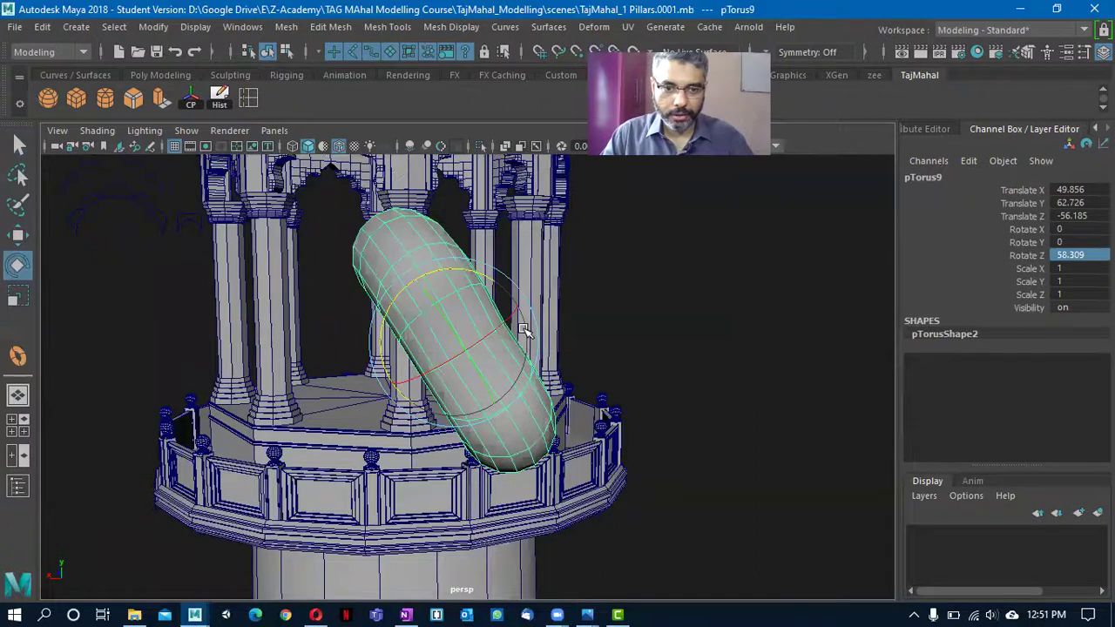
- Duplicate the half torus, move the copy beside it to about X 48.3 and rotate it to about 117.1 degrees about Z, forming a V
key("w")
left_click_drag(385, 345, 488, 330)
key("e")
left_click_drag(495, 290, 657, 326)
key("w")
left_click_drag(542, 331, 571, 328)
left_click_drag(642, 353, 617, 402, "alt")
scroll(591, 368, "down", 5)
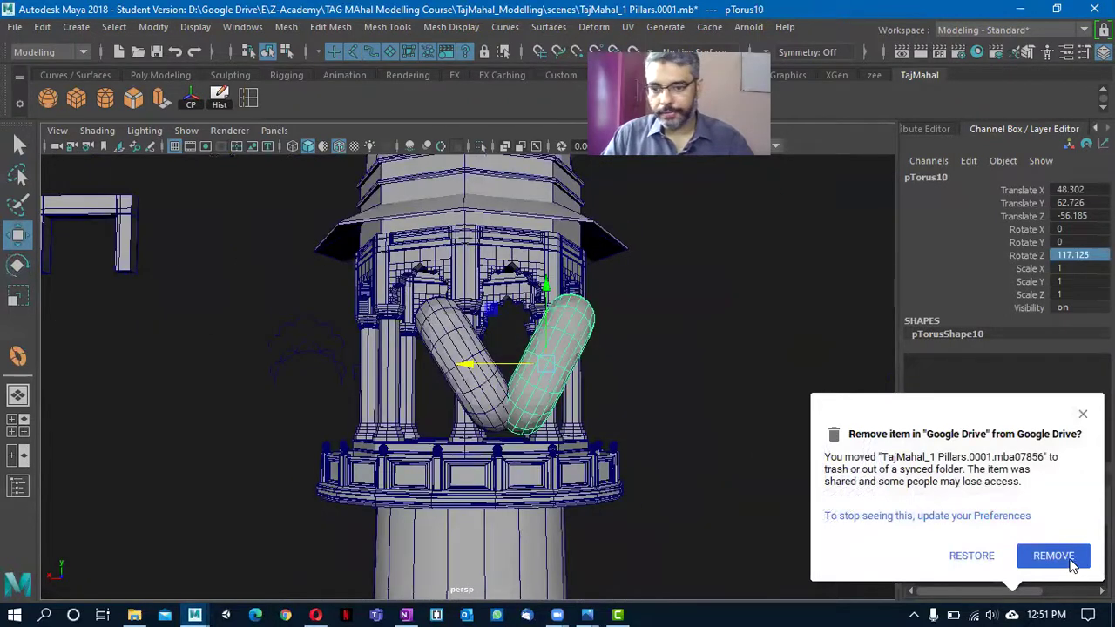
- Confirm removing the item from Google Drive and examine the platform moulding below the columns in the minaret reference photo
left_click(1070, 565)
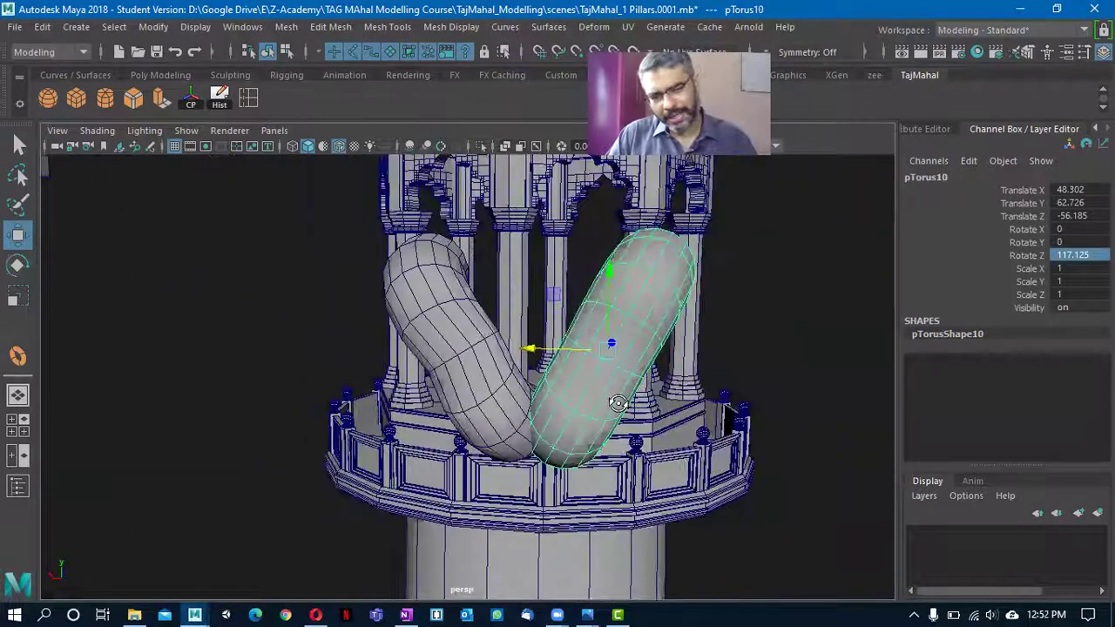
key("alt+Tab")
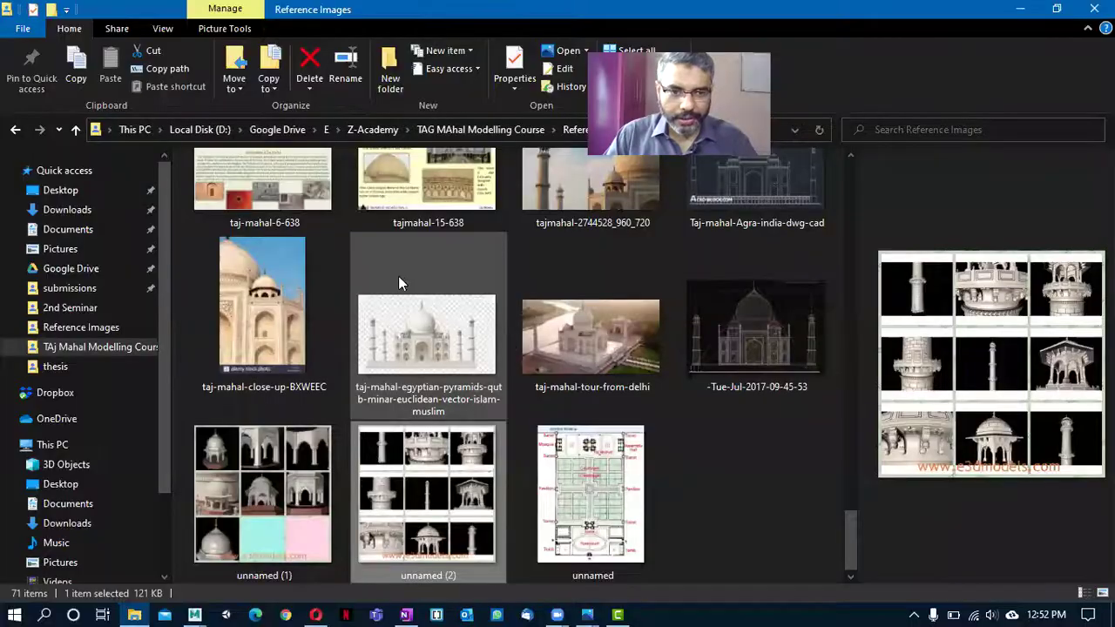
left_click(587, 615)
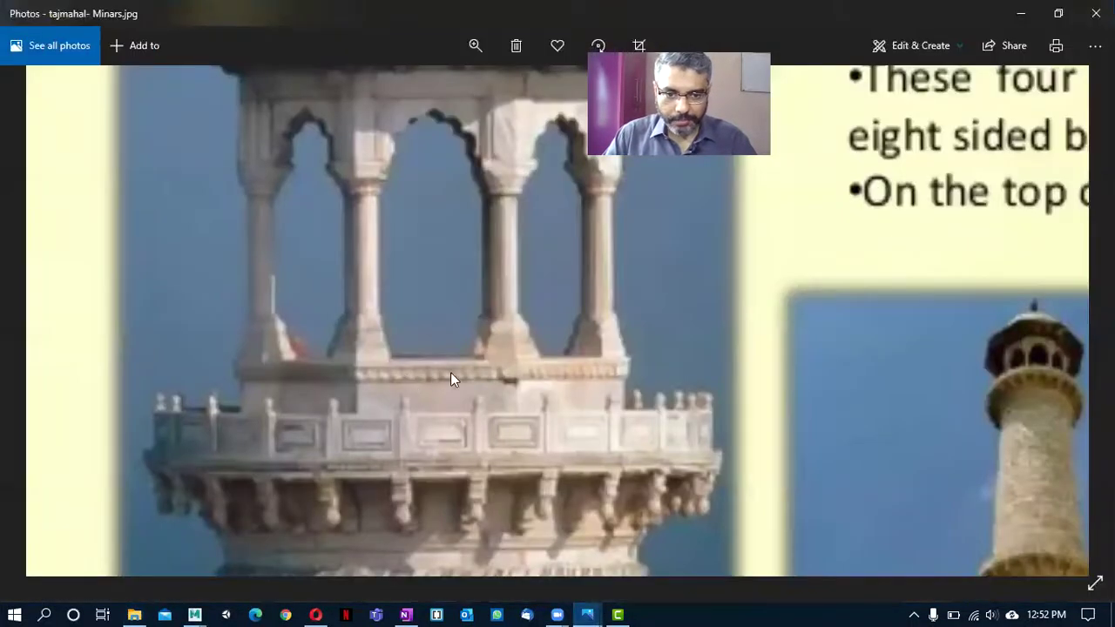
key("alt+Tab")
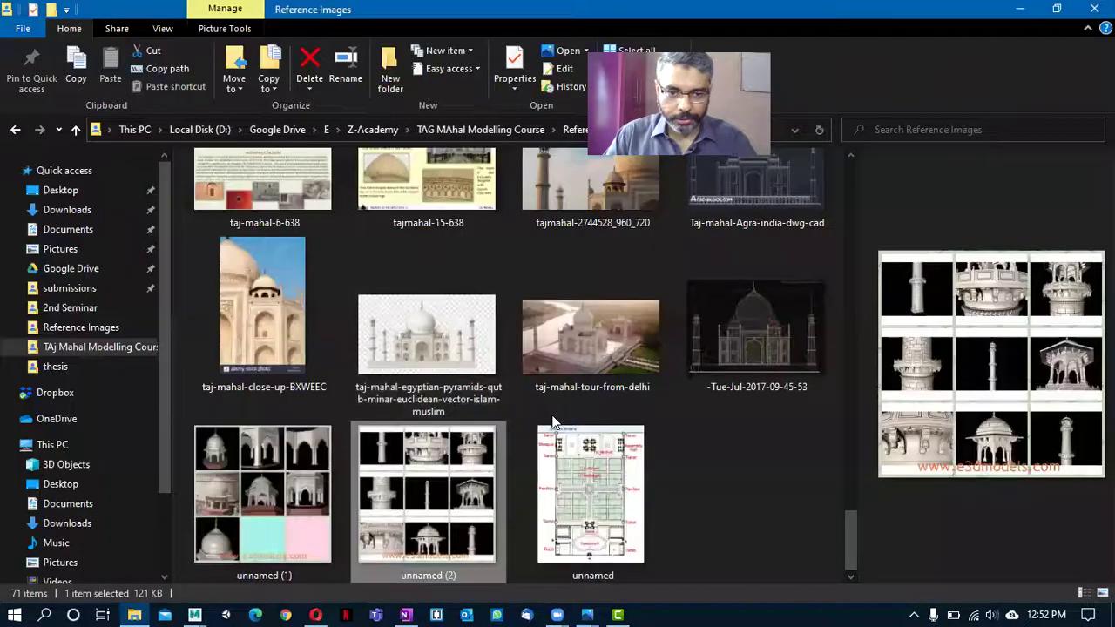
- Return to Maya, combine the two half torus pieces into one mesh and delete its history
left_click(193, 611)
left_click(289, 539)
left_click_drag(410, 492, 498, 319, "alt")
left_click_drag(478, 362, 477, 363)
left_click_drag(379, 376, 409, 348)
left_click(373, 27)
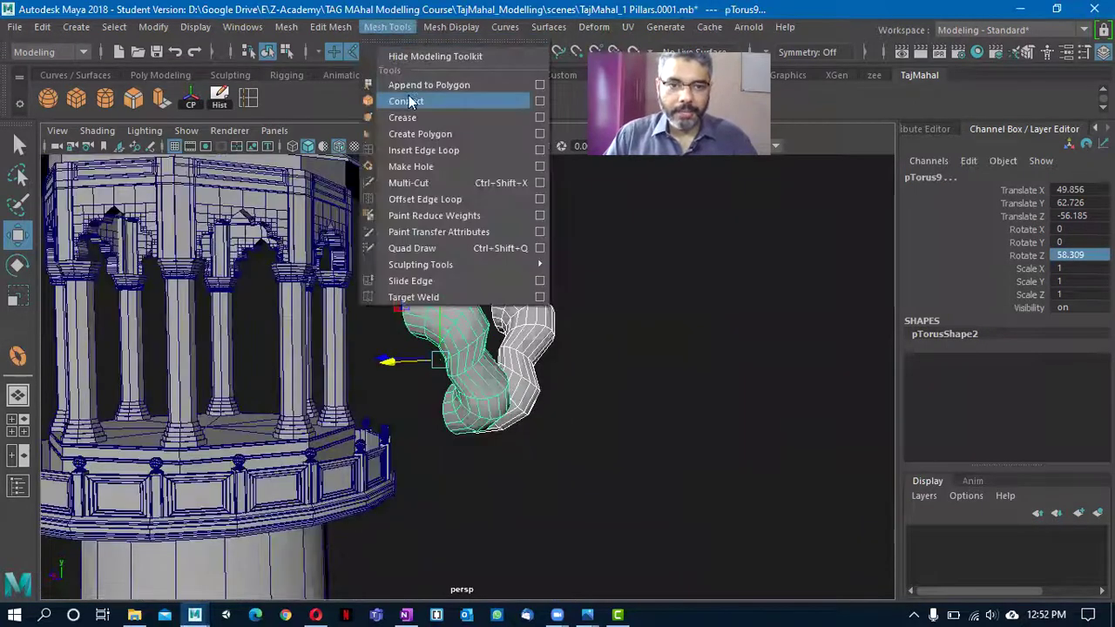
left_click(323, 84)
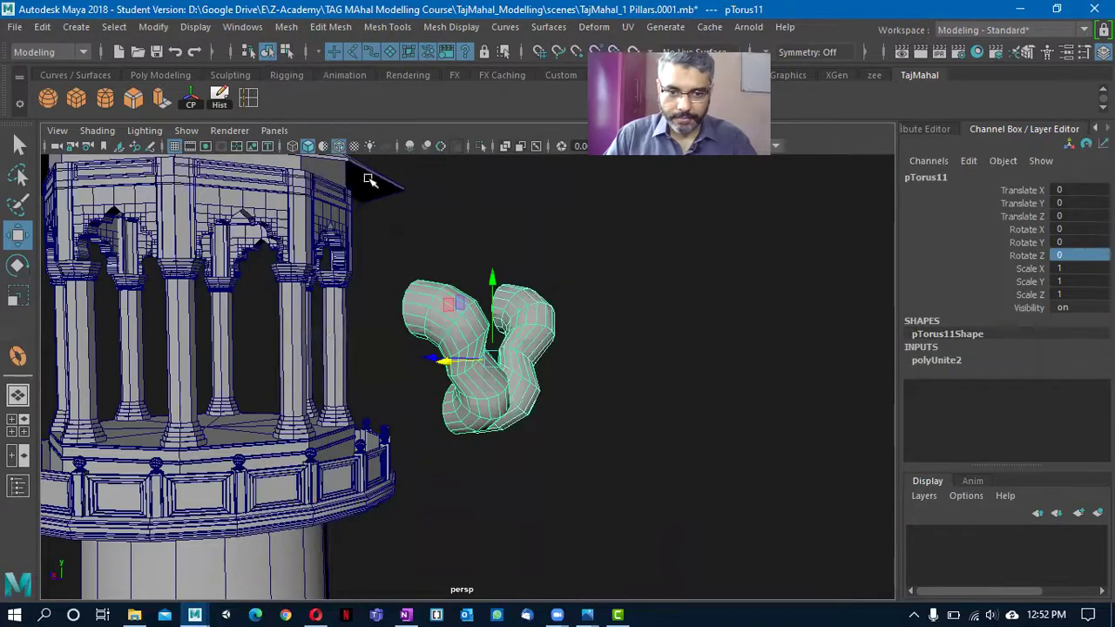
left_click(219, 100)
- Scale the combined ornament down to about 0.044 and move it onto the platform's side, at about Y -1.595 and Z 3.816
left_click_drag(499, 421, 218, 361, "alt")
key("r")
key("w")
key("f")
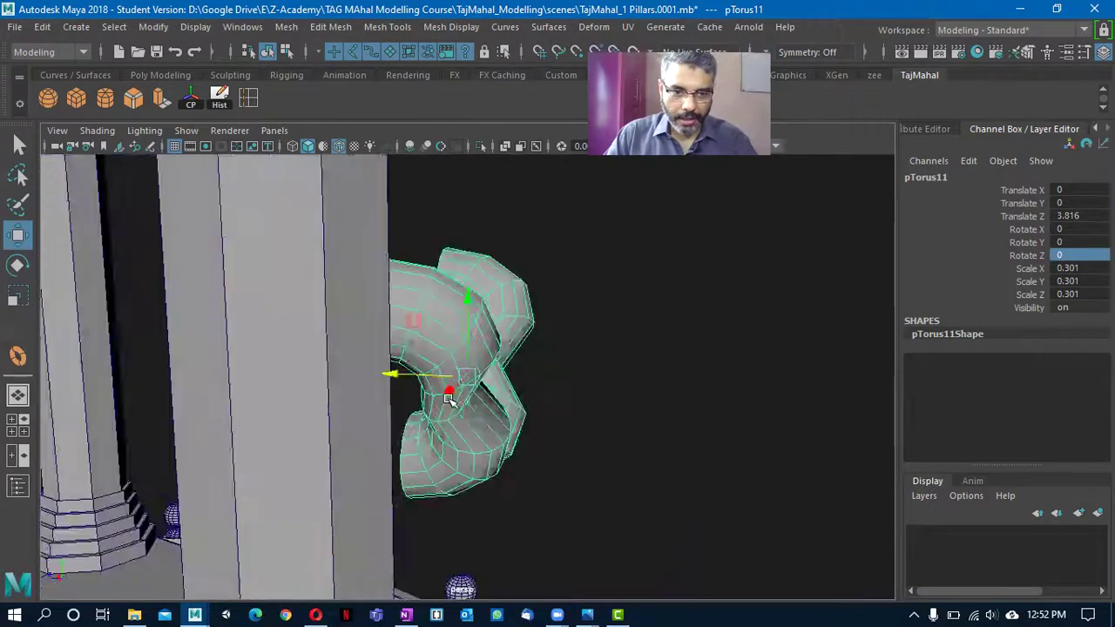
right_click_drag(153, 418, 122, 440, "alt")
middle_click_drag(383, 375, 348, 235, "alt")
left_click_drag(400, 231, 451, 530, "alt")
middle_click_drag(460, 492, 485, 299, "alt")
left_click_drag(485, 299, 415, 474, "alt")
key("r")
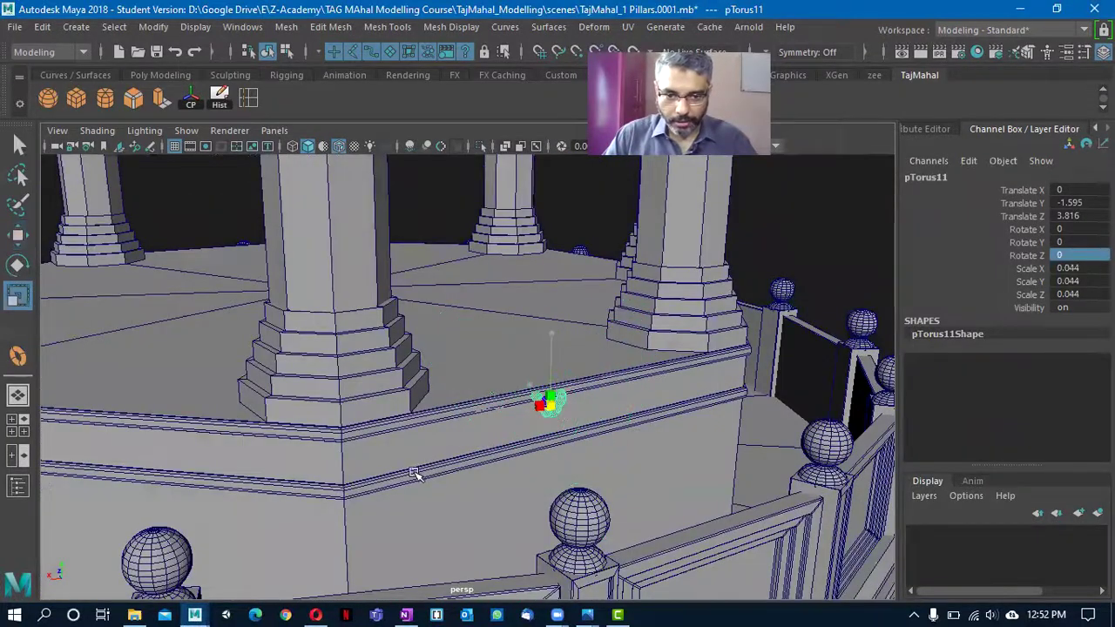
- Lower the ornament to about Y -1.617, between the platform's two mouldings, and set its Y rotation to 22.5
key("f")
left_click_drag(589, 450, 443, 416, "alt")
key("e")
key("w")
left_click_drag(470, 313, 481, 404)
key("e")
right_click_drag(587, 383, 443, 388, "alt")
left_click_drag(443, 388, 503, 398, "alt")
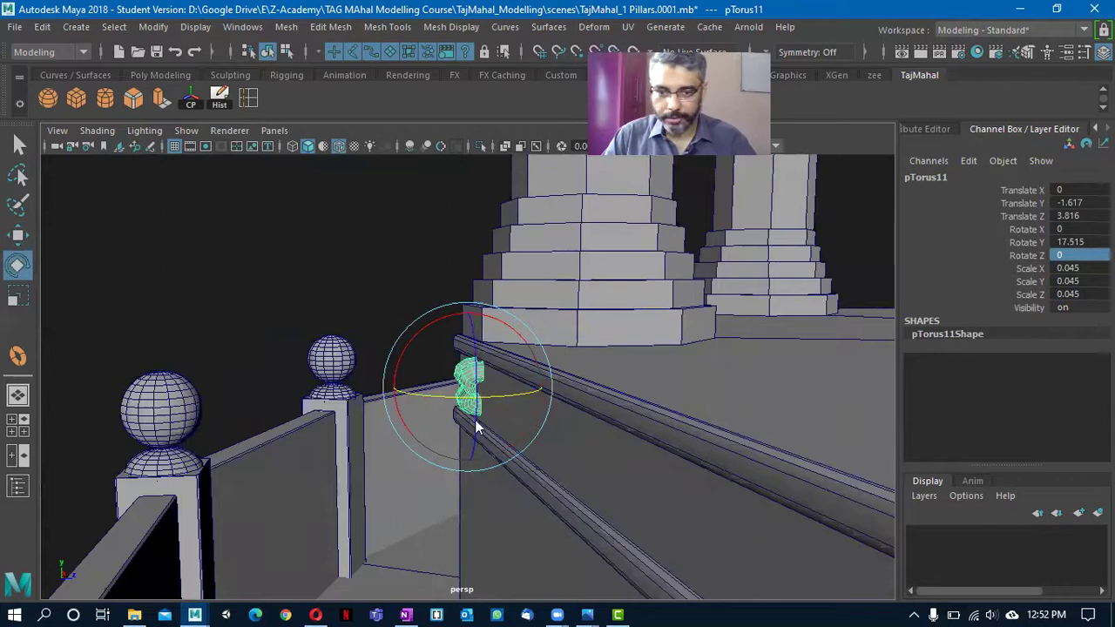
double_click(1088, 243)
key("Return")
- Move the ornament to about Y -1.713 and Z 3.964 and scale it to about 0.069 to fit between the mouldings
left_click_drag(513, 384, 450, 381, "alt")
right_click_drag(450, 381, 657, 442, "alt")
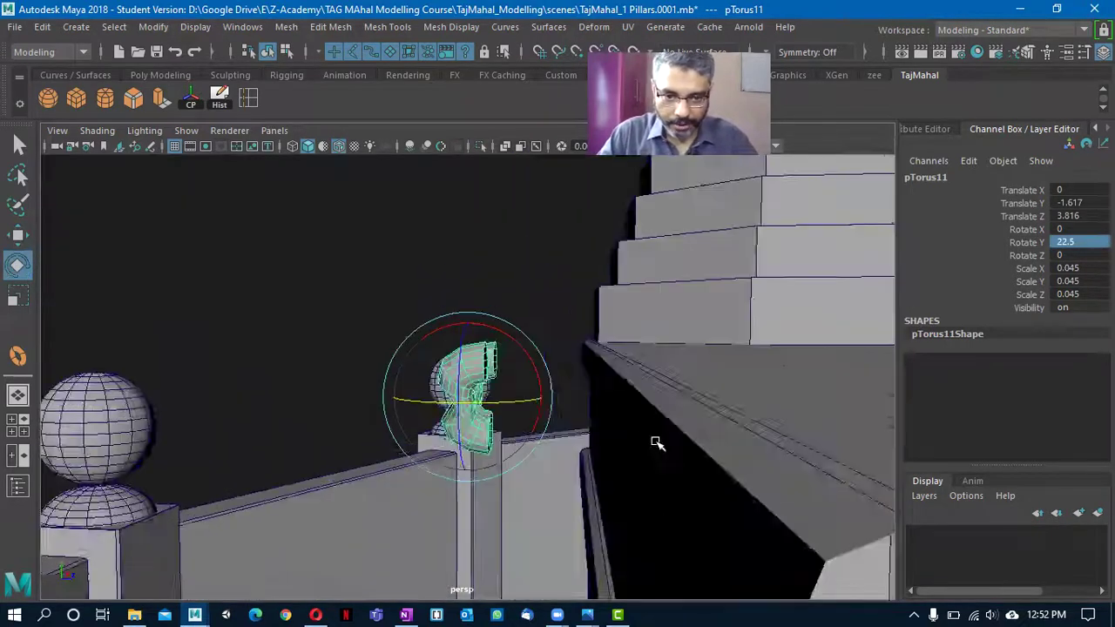
left_click_drag(656, 442, 517, 431, "alt")
key("w")
left_click_drag(519, 341, 664, 477)
key("r")
key("w")
left_click_drag(600, 389, 601, 408)
left_click_drag(598, 477, 601, 409, "alt")
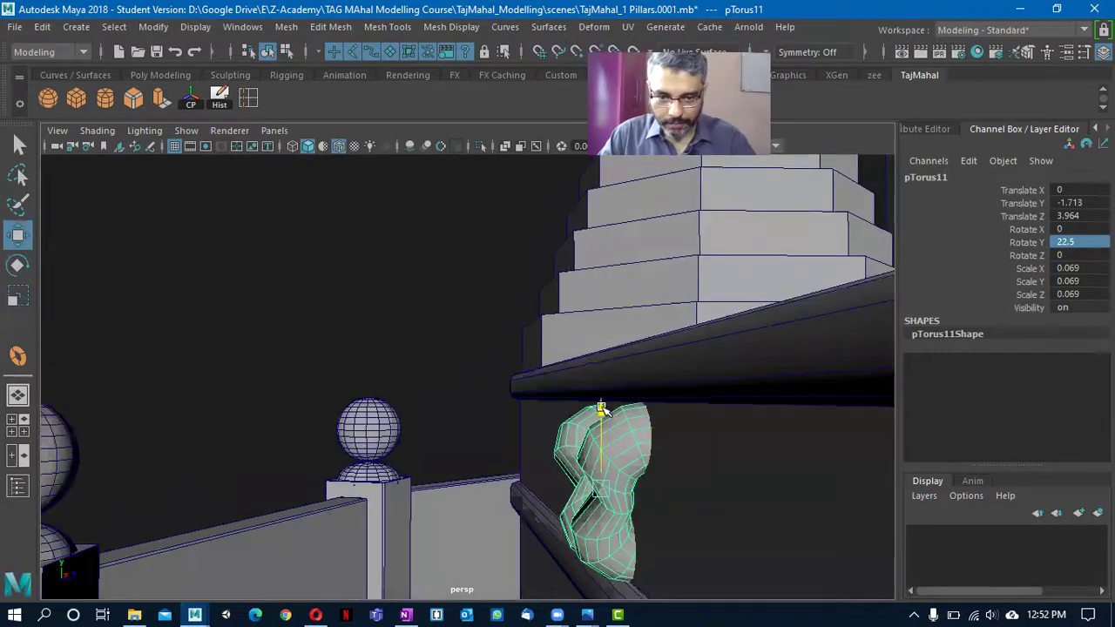
left_click_drag(534, 538, 640, 407, "alt")
left_click_drag(542, 395, 218, 396)
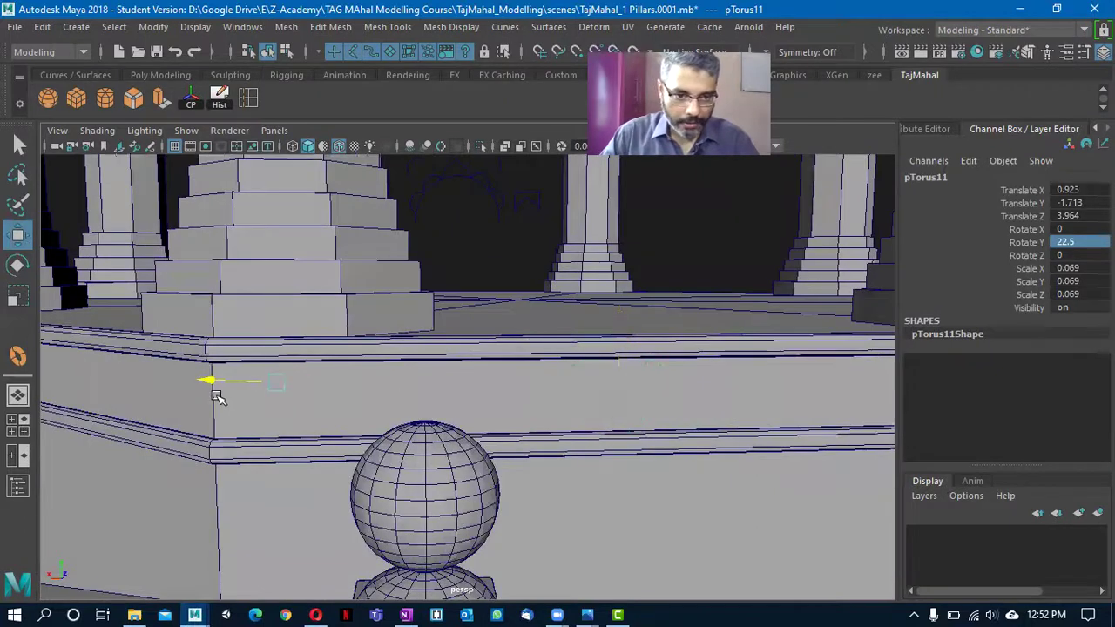
mouse_move(589, 401)
left_mouse_down("alt")
mouse_move(458, 438)
mouse_move(373, 398)
mouse_move(570, 403)
left_mouse_up("alt")
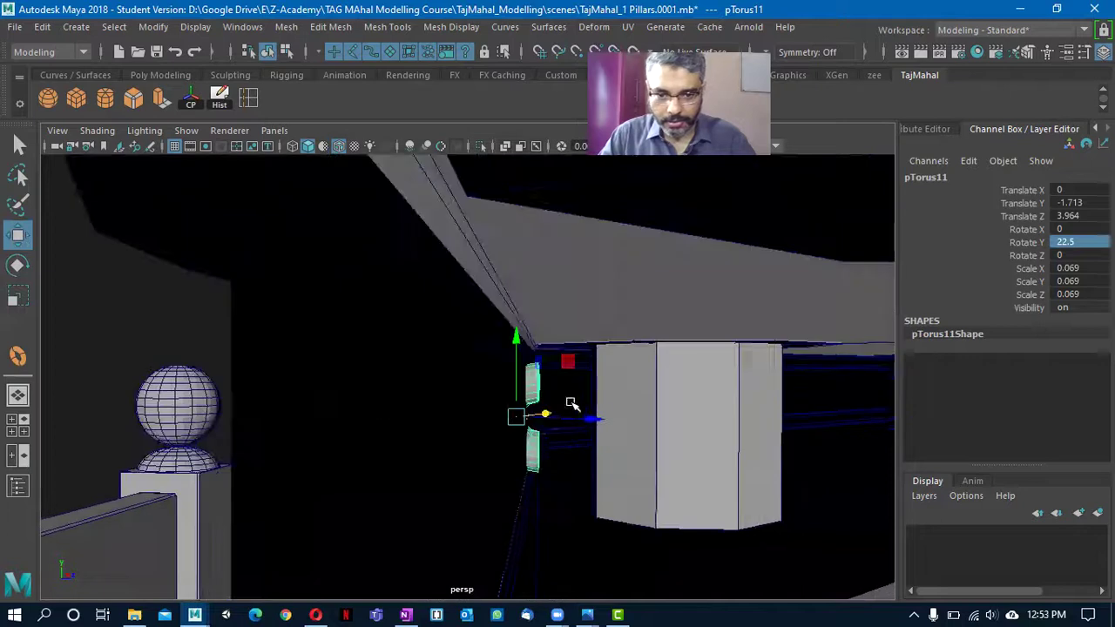
- Isolate the ornament together with the platform and push the ornament against the wall to about Z 3.954
left_click_drag(515, 467, 722, 450, "alt")
left_click(771, 479)
key("ctrl+1")
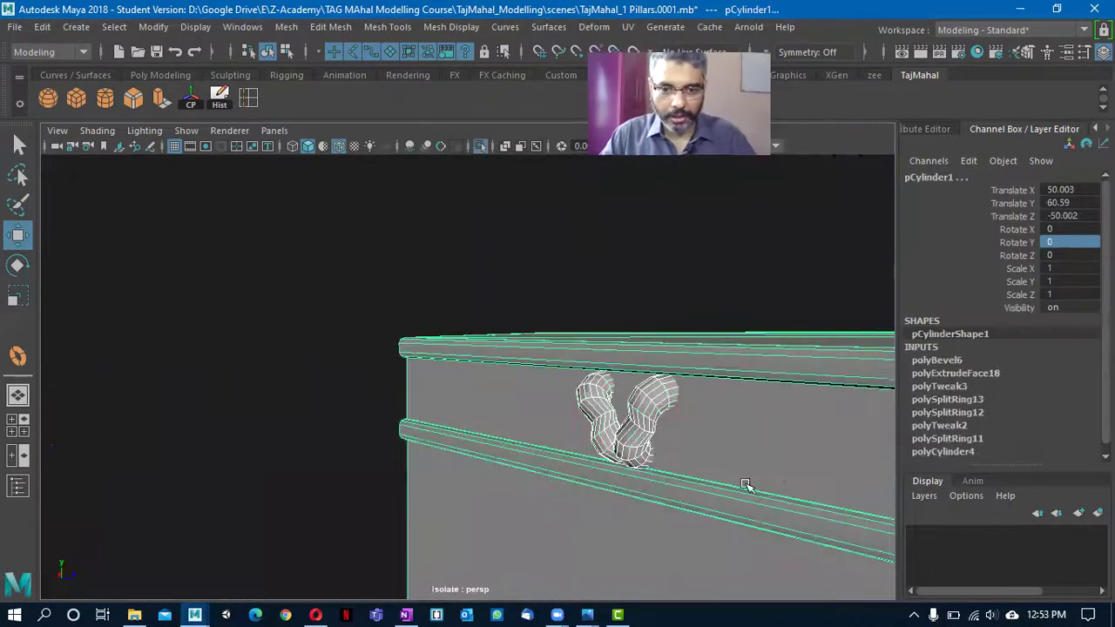
left_click(634, 424)
left_click_drag(656, 436, 683, 479, "alt")
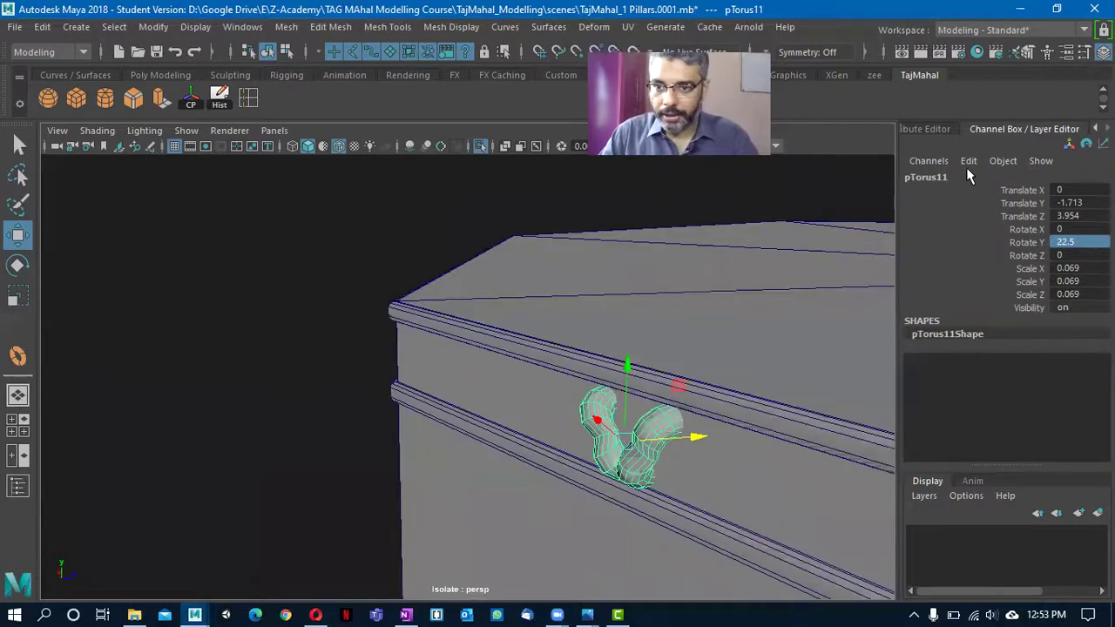
mouse_move(678, 386)
left_mouse_down("alt")
mouse_move(622, 380)
mouse_move(679, 369)
left_mouse_up("alt")
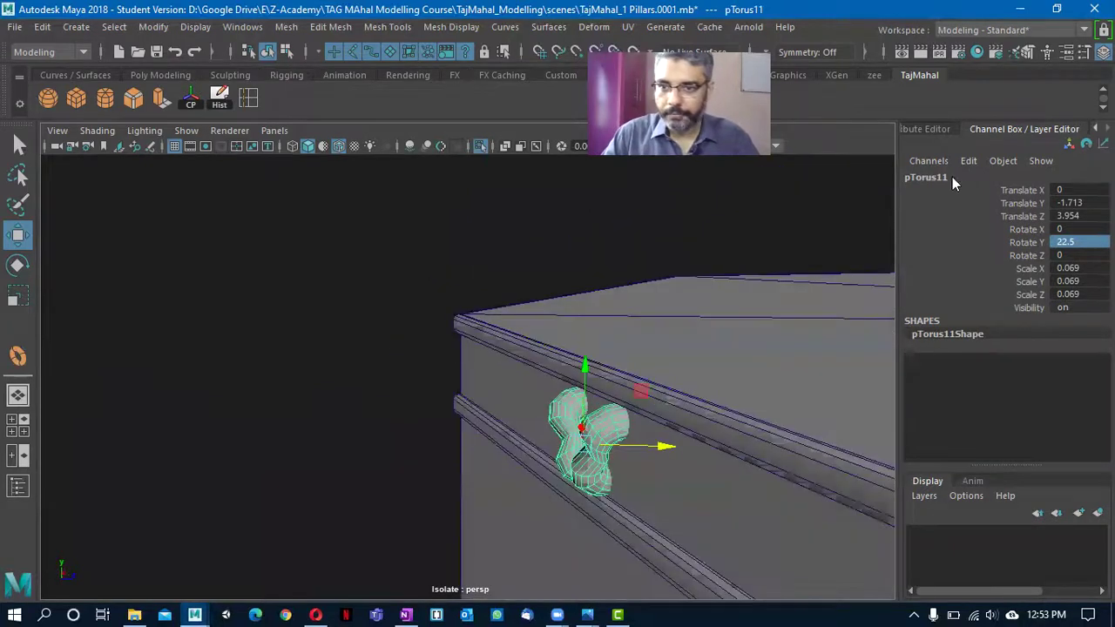
- Show the ornament and the nearby platform corner from above in wireframe
left_click(951, 178)
left_click(562, 420)
key("space")
left_click_drag(563, 422, 469, 425)
middle_click_drag(470, 426, 469, 410, "alt")
key("f")
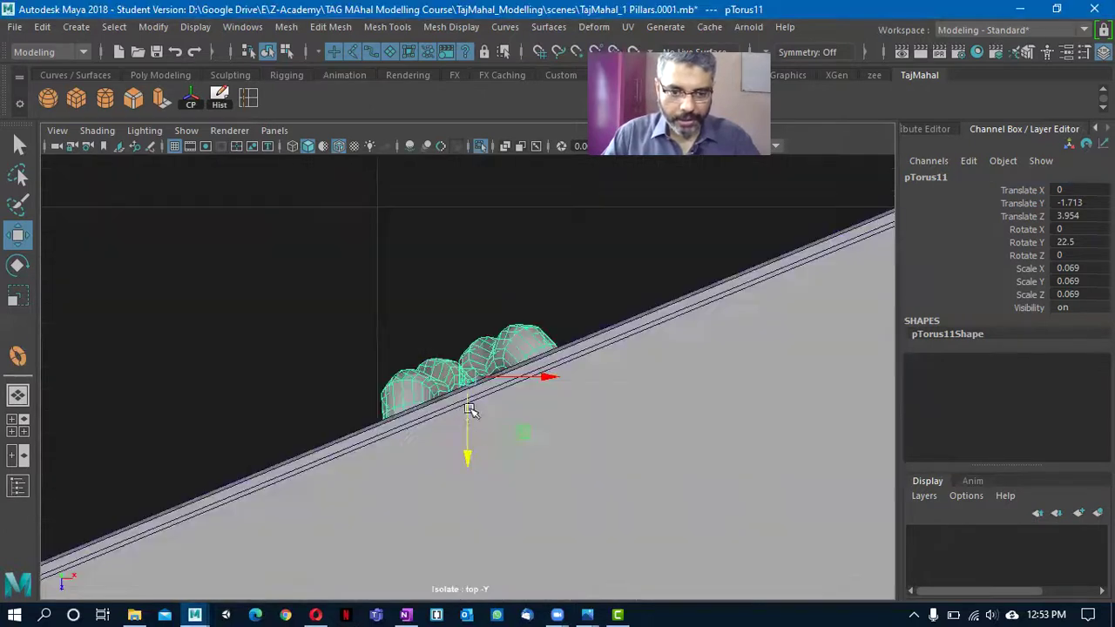
key("4")
right_click_drag(433, 465, 430, 401, "alt")
middle_click_drag(430, 401, 392, 432, "alt")
right_click_drag(514, 431, 653, 438, "alt")
middle_click_drag(462, 350, 535, 293, "alt")
right_click_drag(534, 293, 726, 373, "alt")
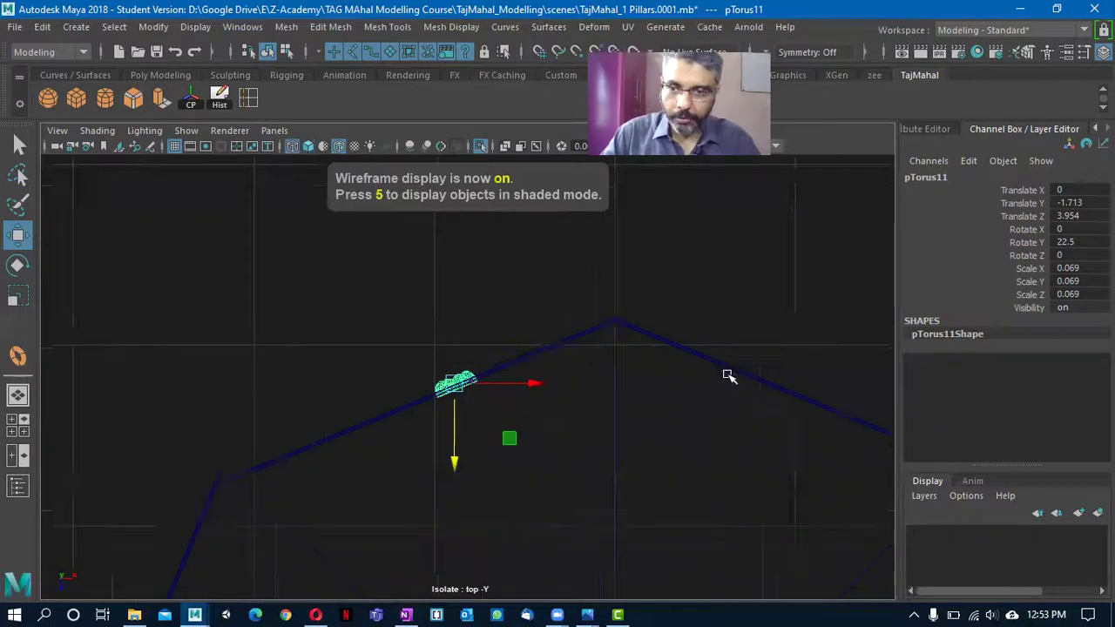
- Set the Move tool's axis orientation to Object
left_click(1084, 53)
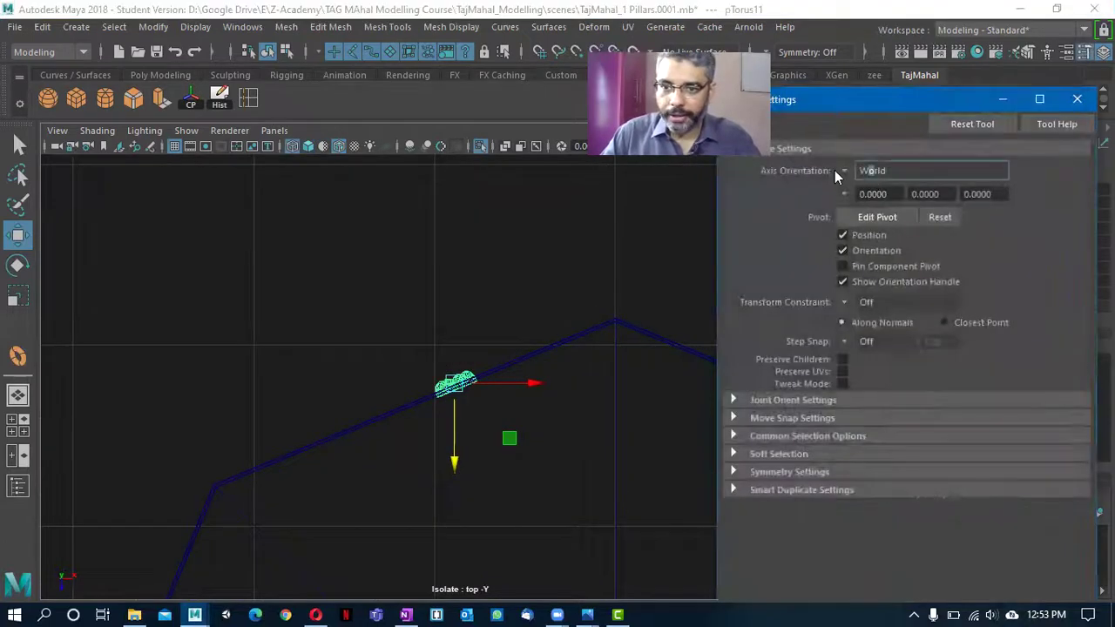
left_click(841, 171)
left_click(865, 190)
left_click(846, 171)
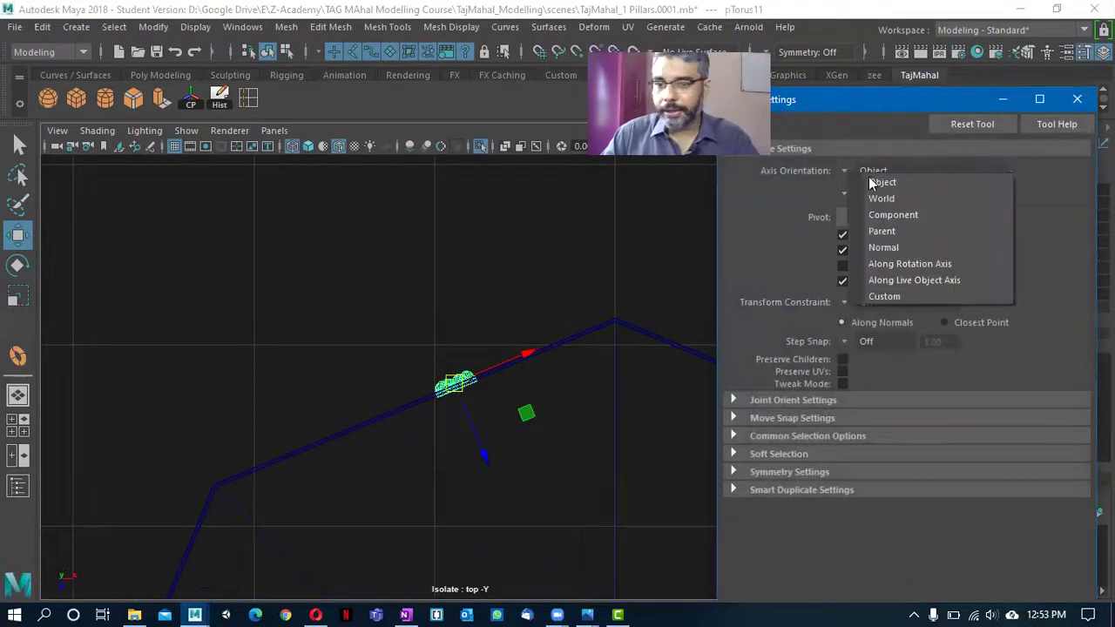
left_click(806, 241)
- Slide the ornament along the platform's slanted edge to the corner
scroll(652, 358, "down", 3)
scroll(490, 399, "up", 3)
left_click_drag(530, 353, 669, 321)
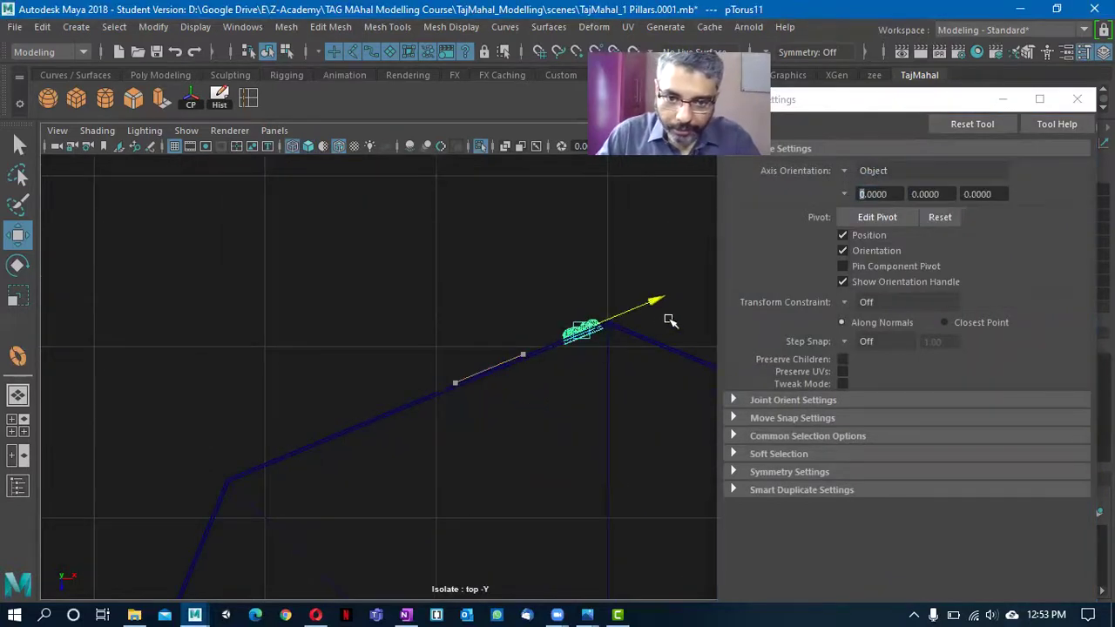
middle_click_drag(550, 382, 588, 349, "alt")
scroll(412, 400, "up", 3)
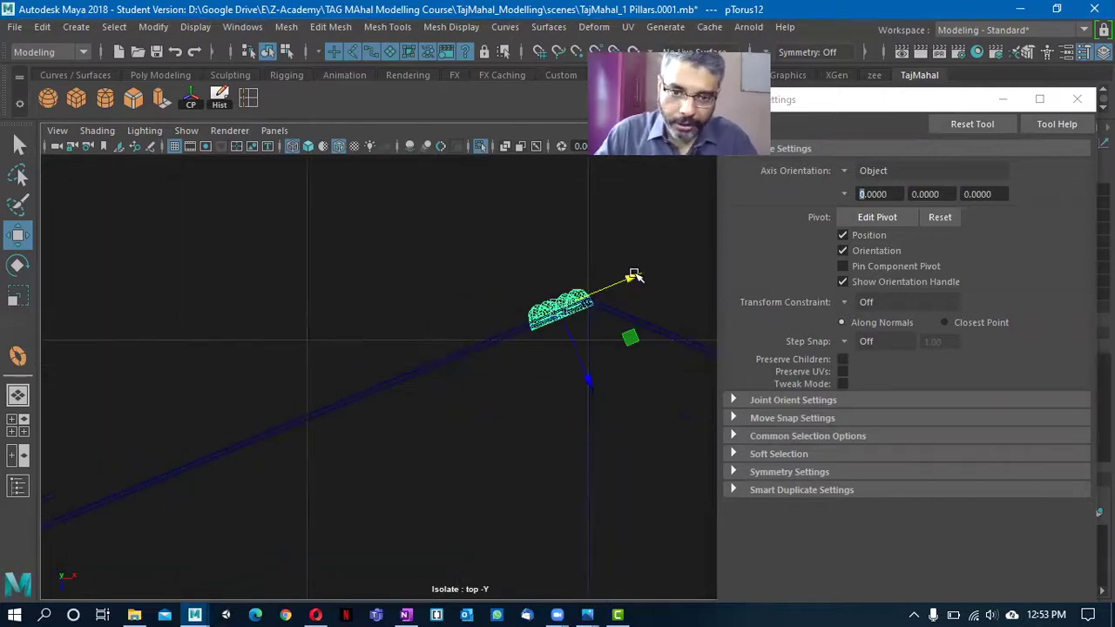
left_click_drag(634, 275, 567, 296)
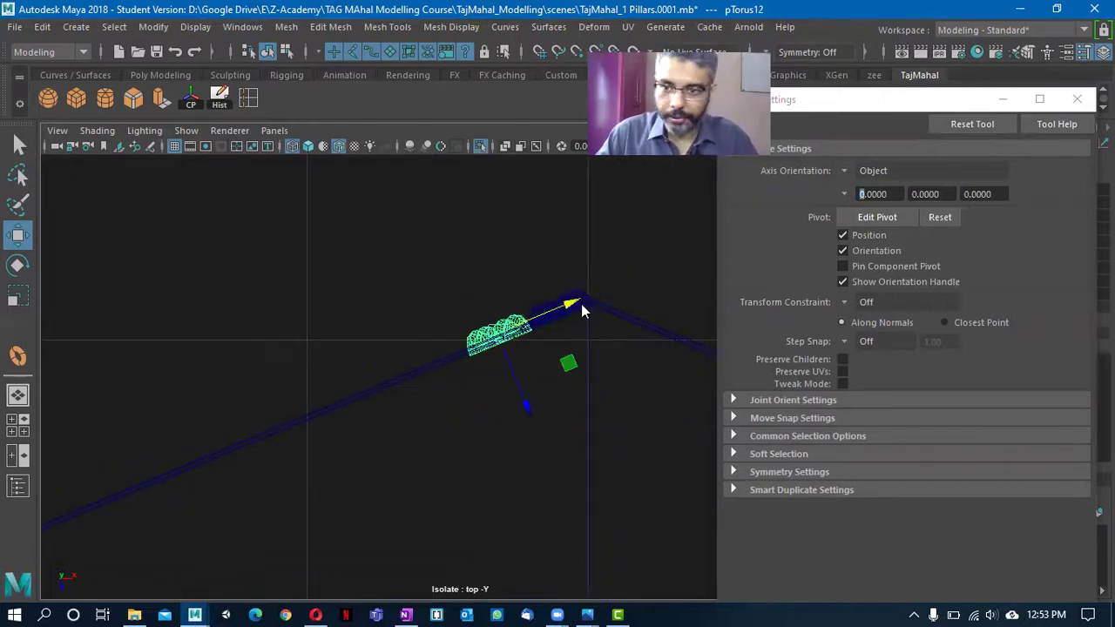
left_click(967, 100)
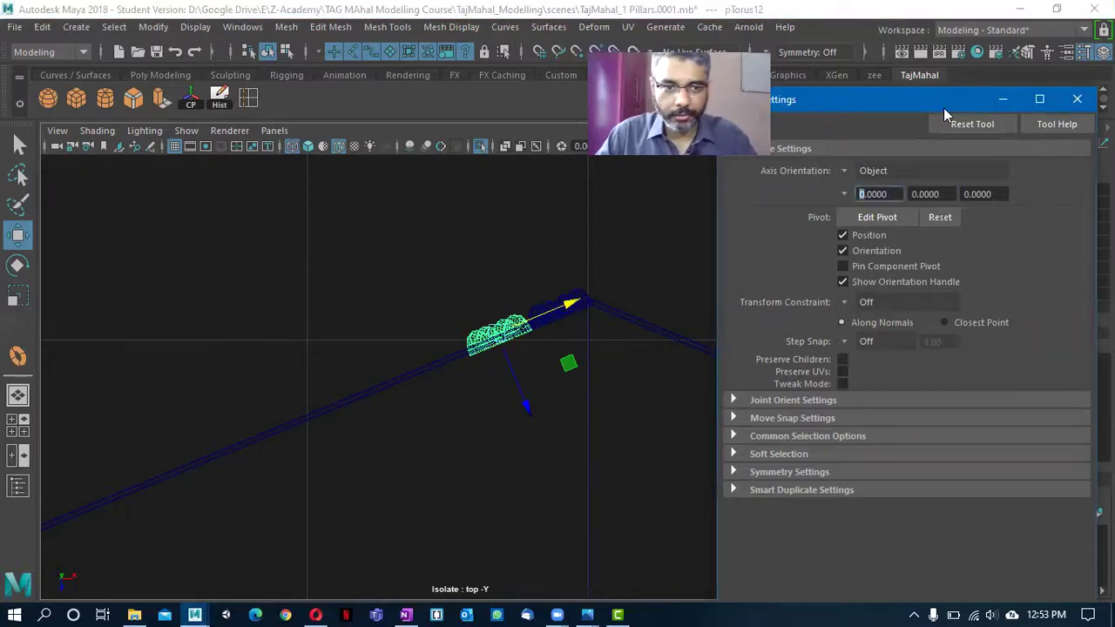
left_click_drag(944, 109, 253, 167)
left_click(386, 157)
key("Delete")
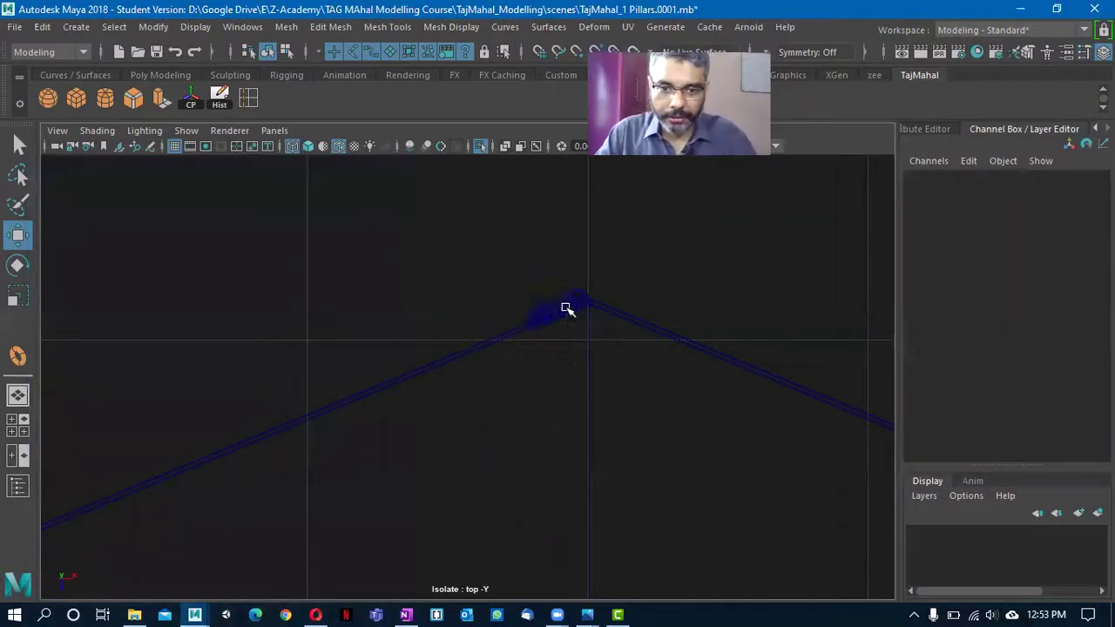
- Duplicate the corner ornament and slide the copy along the platform edge beside it, to about X 0.568 and Z 3.718
left_click(567, 310)
left_click_drag(623, 279, 575, 301)
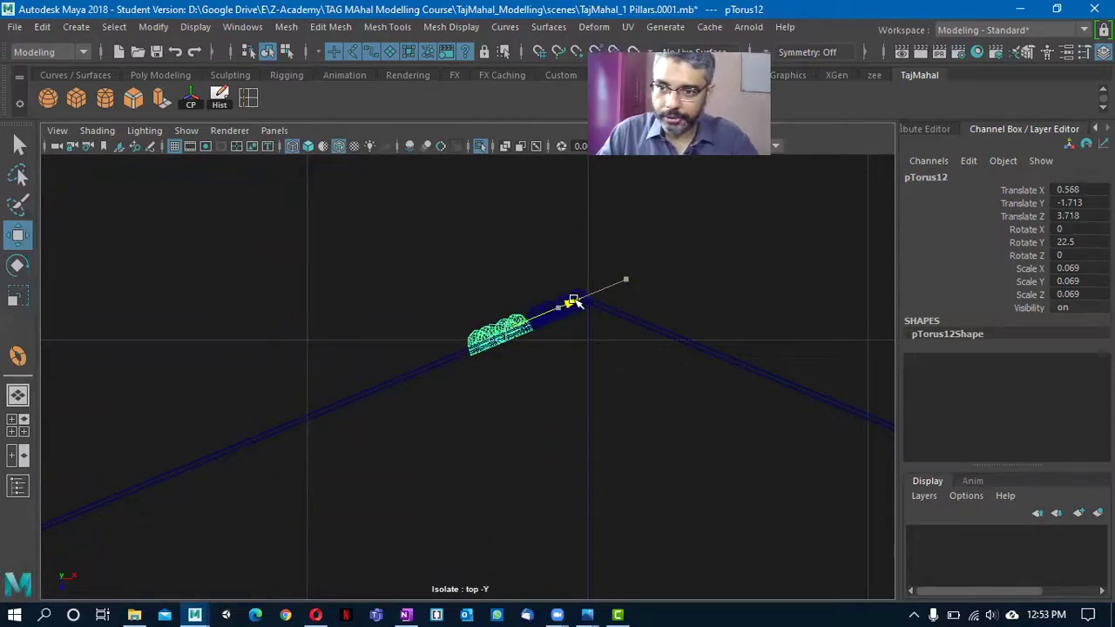
- Add two more copies of the ornament side by side along the slanted edge, the last at about X 0.131 and Z 3.899
right_click_drag(367, 373, 853, 320, "alt")
middle_click_drag(429, 358, 362, 418, "alt")
right_click_drag(361, 418, 825, 407, "alt")
left_click_drag(516, 280, 519, 312, "alt")
scroll(520, 312, "down", 2)
middle_click_drag(470, 336, 559, 322, "alt")
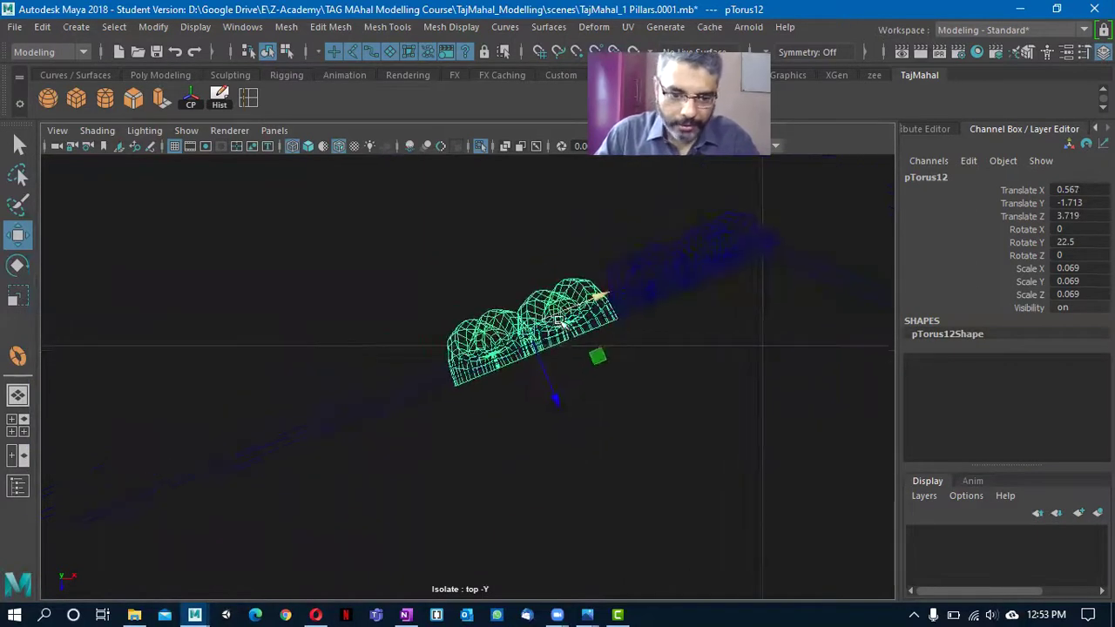
left_click_drag(551, 322, 466, 341)
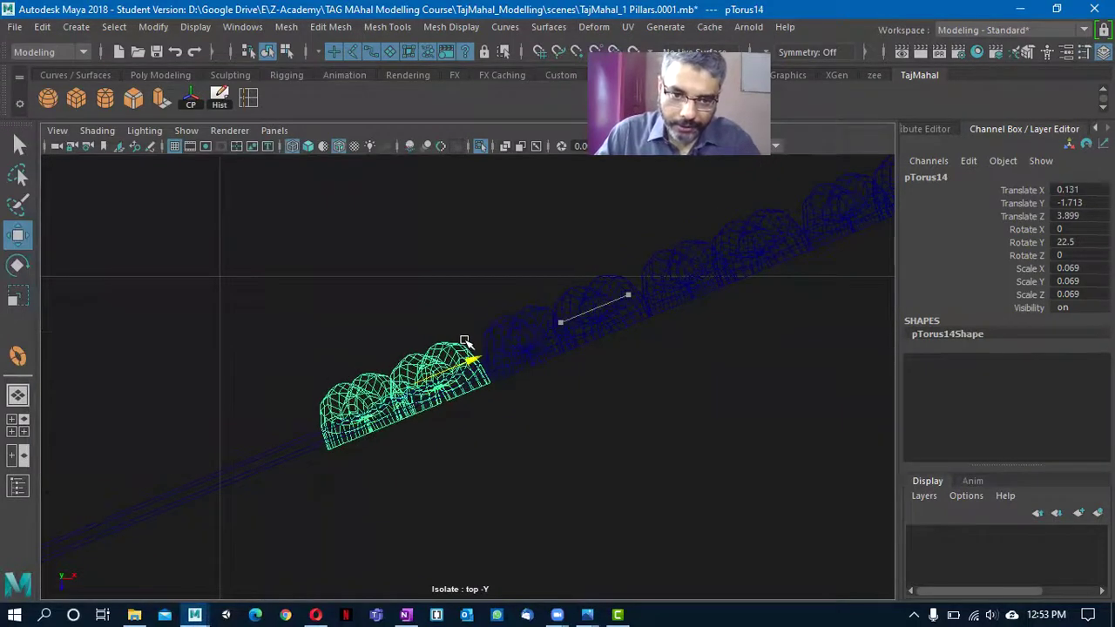
- Continue the row along the slanted edge with three more copies, the last at about X -0.524 and Z 4.171
middle_click_drag(464, 341, 655, 341, "alt")
left_click_drag(672, 315, 516, 375)
middle_click_drag(516, 374, 697, 329, "alt")
left_click_drag(738, 269, 589, 336)
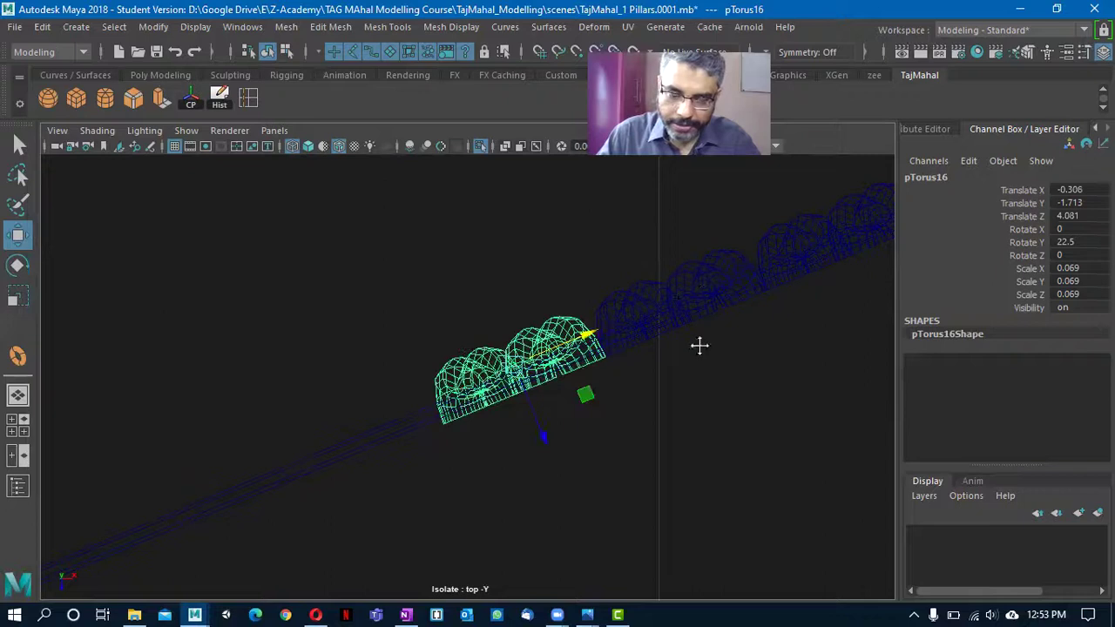
middle_click_drag(699, 346, 752, 324, "alt")
left_click_drag(711, 299, 535, 343)
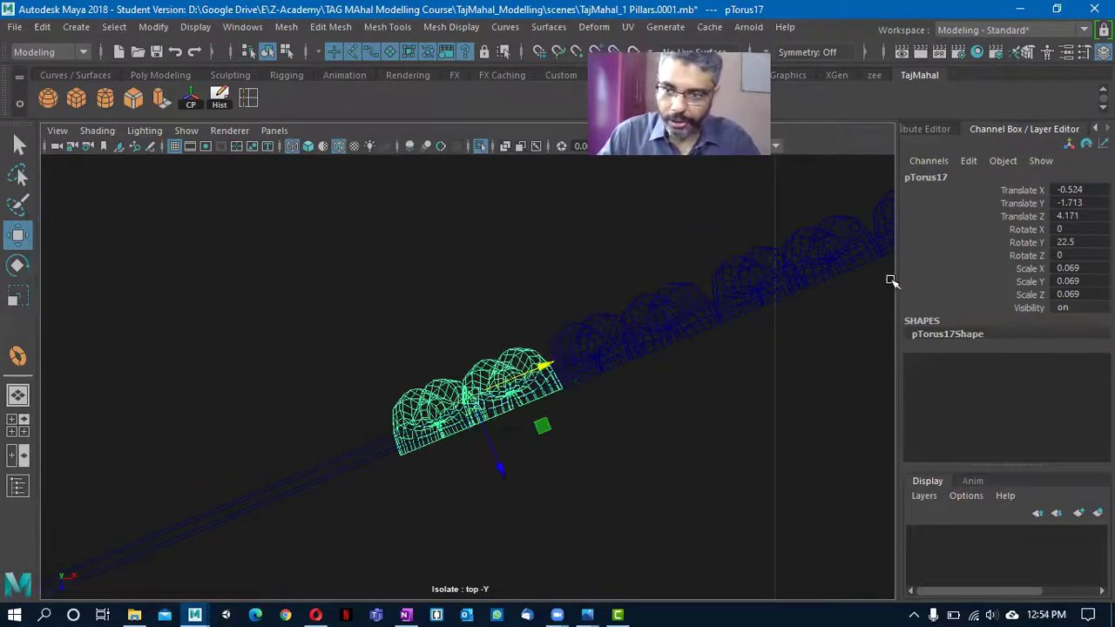
- Extend the row towards the far corner with three more copies, the last at about X -1.174 and Z 4.44
middle_click_drag(361, 390, 441, 326, "alt")
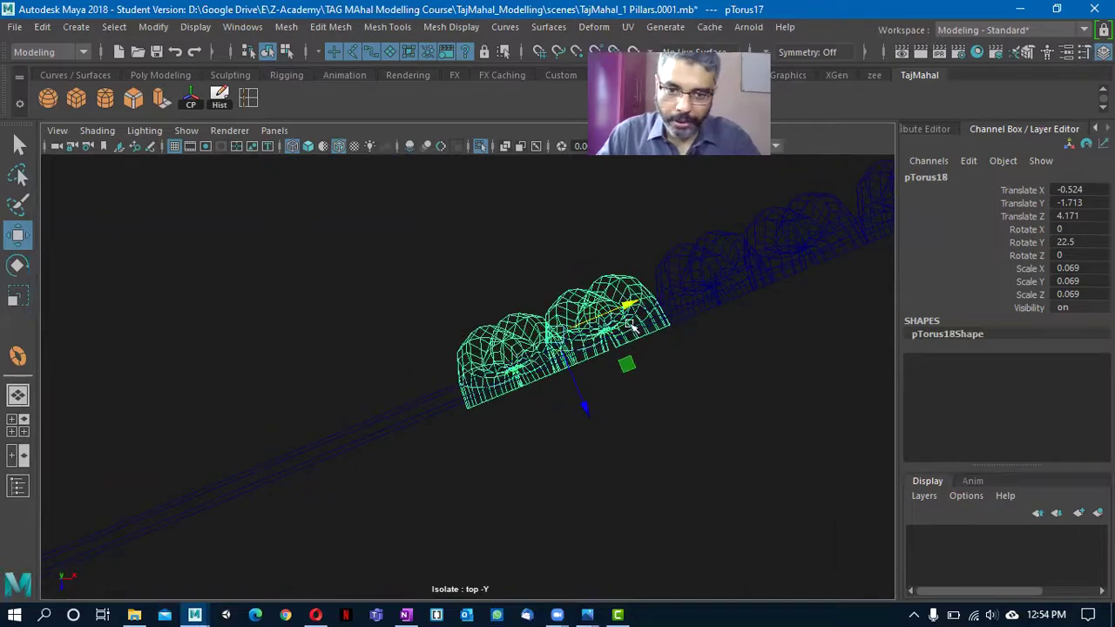
left_click_drag(540, 338, 426, 376)
middle_click_drag(331, 442, 652, 298, "alt")
key("ctrl+d")
left_click_drag(760, 247, 532, 313)
middle_click_drag(469, 404, 583, 357, "alt")
key("ctrl+d")
left_click_drag(625, 301, 459, 374)
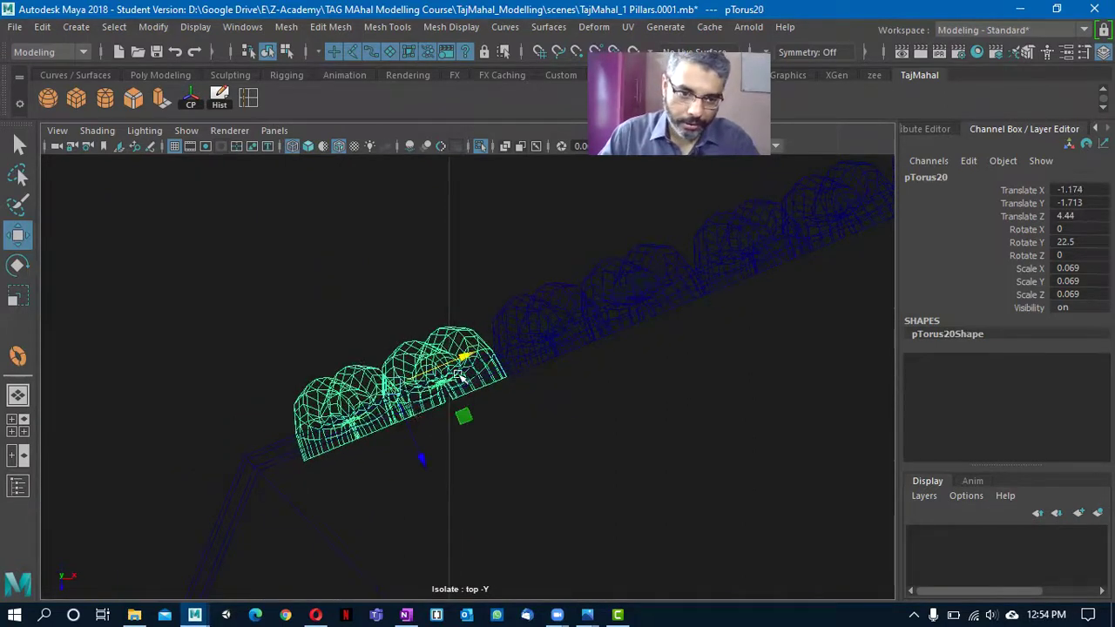
- Duplicate the last ornament once more and slide the copy past the platform's far corner
middle_click_drag(463, 369, 503, 348, "alt")
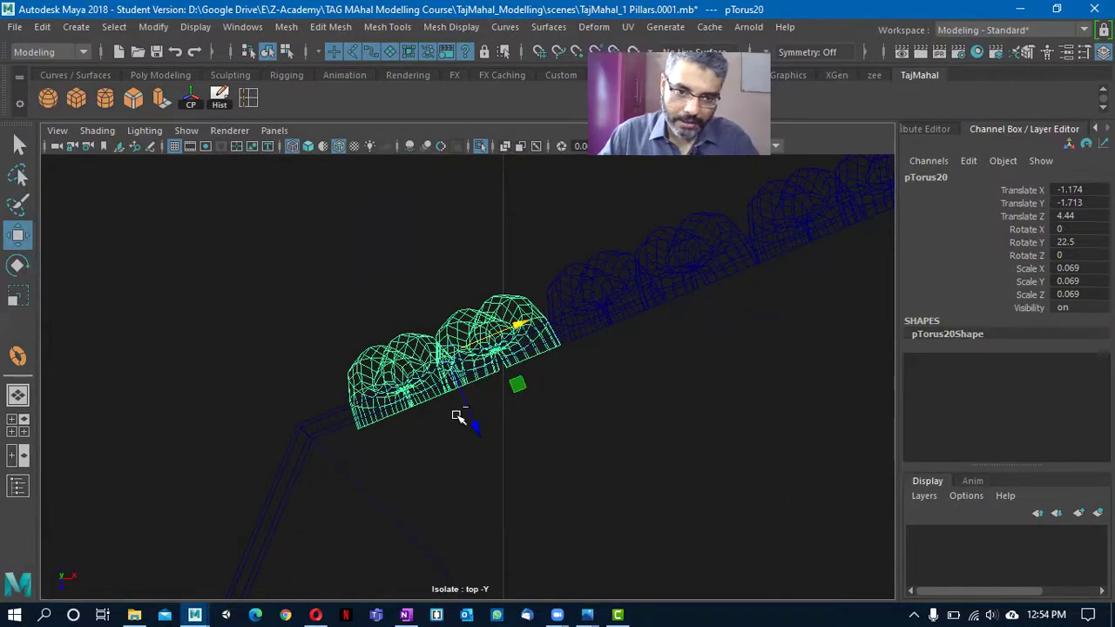
key("ctrl+d")
left_click_drag(505, 334, 298, 383)
- Show the platform in shaded perspective and delete the surplus ornament extending beyond the far corner
key("space")
mouse_move(557, 416)
left_mouse_down("alt")
mouse_move(609, 423)
mouse_move(491, 371)
mouse_move(552, 346)
mouse_move(618, 389)
mouse_move(596, 400)
left_mouse_up("alt")
key("f")
key("4")
key("5")
scroll(596, 400, "down", 3)
middle_click_drag(677, 396, 1057, 371, "alt")
right_click_drag(859, 367, 360, 374, "alt")
right_click_drag(755, 412, 365, 427, "alt")
left_click_drag(366, 427, 334, 496, "alt")
right_click_drag(558, 452, 958, 441, "alt")
left_click_drag(383, 370, 96, 453, "alt")
middle_click_drag(644, 409, 461, 423, "alt")
left_click_drag(461, 424, 456, 368, "alt")
middle_click_drag(771, 300, 660, 383, "alt")
key("Delete")
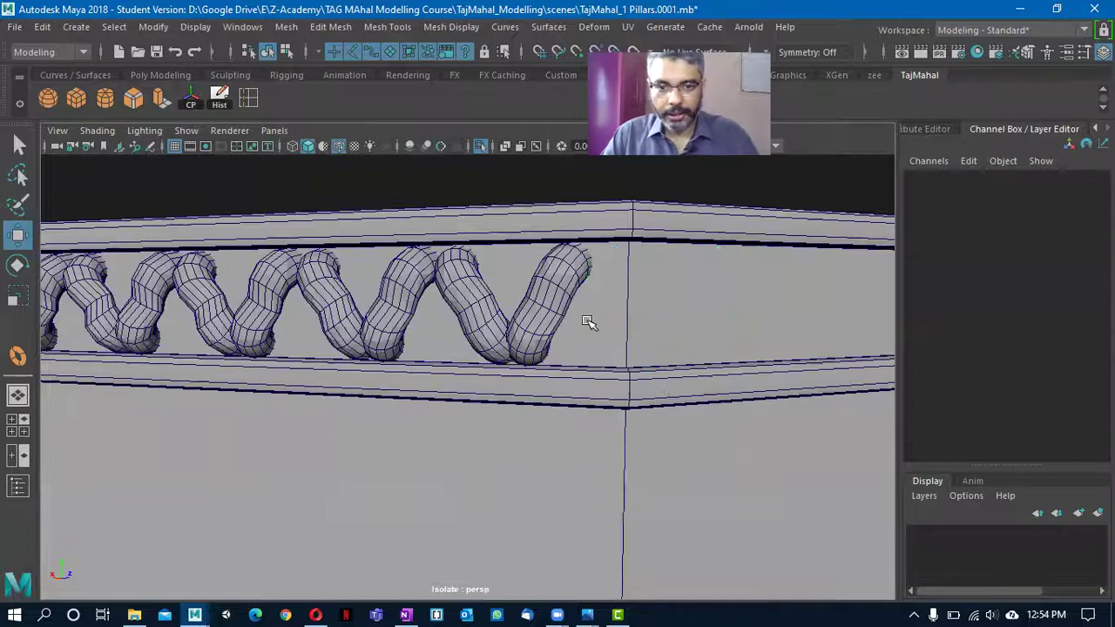
- Slide the two ornaments nearest the far corner towards it, to X -1.226 and X -1.008
left_click(493, 326)
left_click_drag(493, 325, 518, 349, "alt")
left_click(432, 359)
left_click_drag(432, 360, 494, 355, "alt")
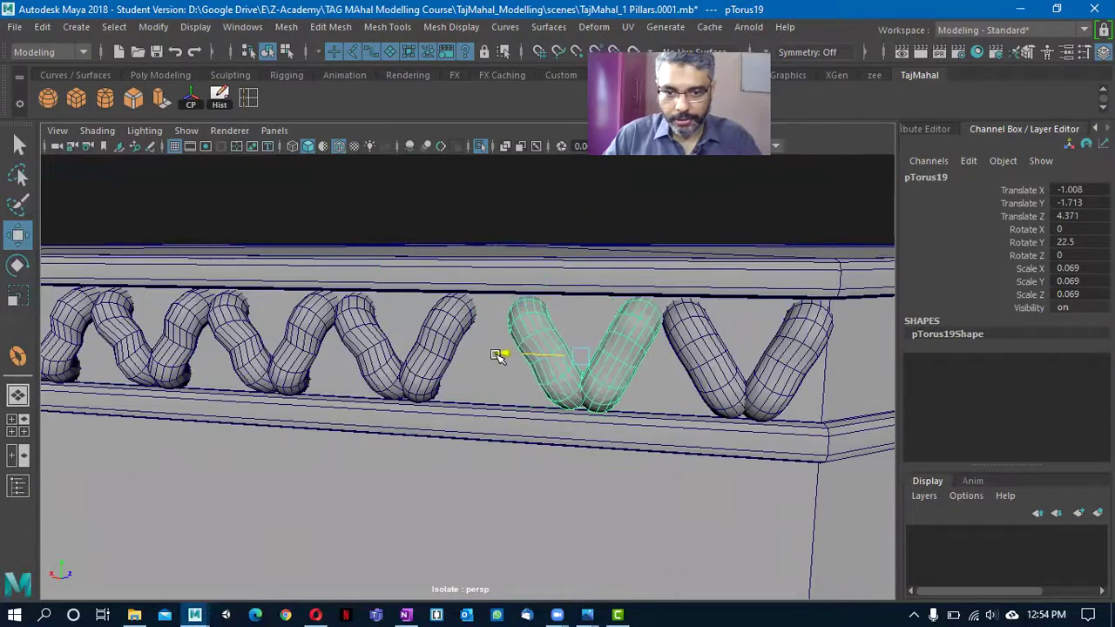
- Slide the next three ornaments towards the far corner to close the gaps, the first two to X -0.789 and X -0.572
left_click(430, 346)
left_click_drag(336, 348, 519, 353)
left_click(485, 366)
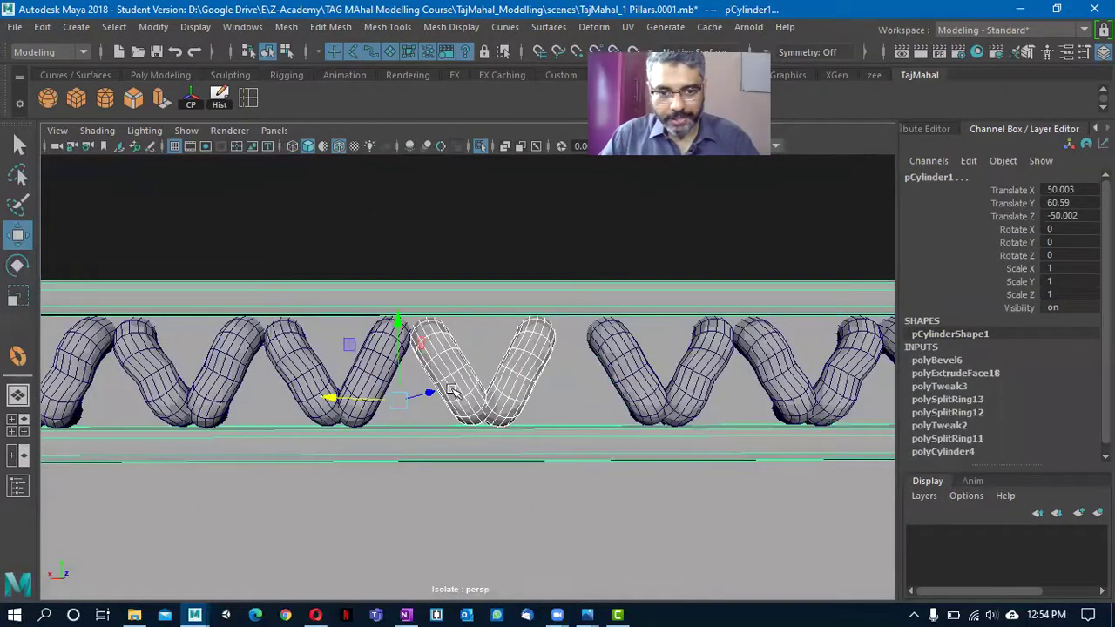
left_click(451, 390)
left_click_drag(407, 376, 438, 375)
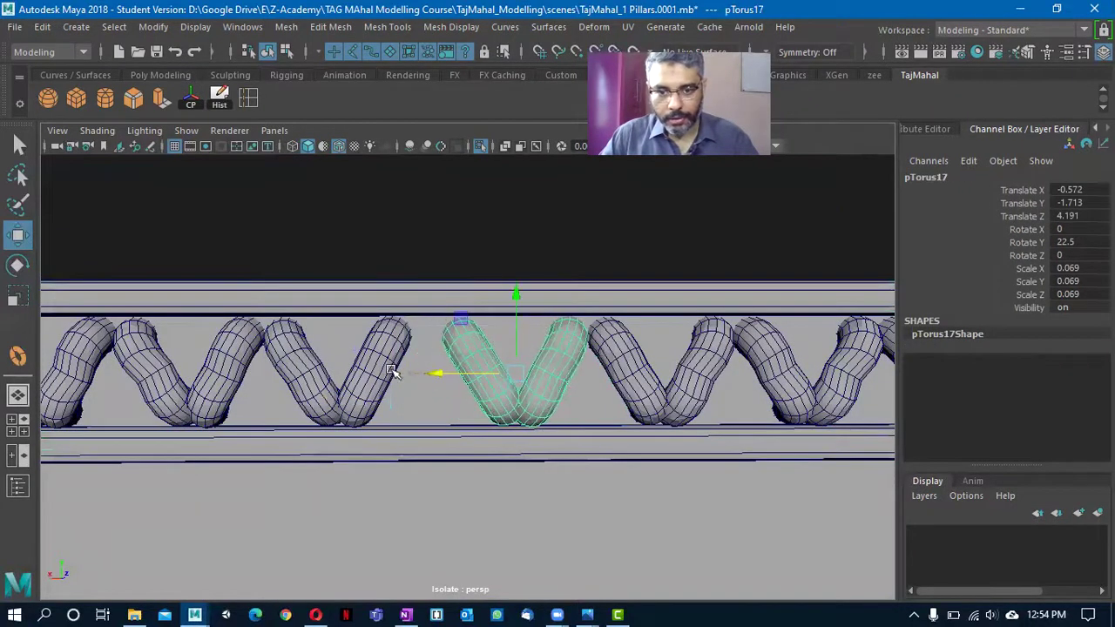
left_click(296, 370)
left_click_drag(261, 376, 297, 378)
- Slide the next ornament in the middle of the row up to its neighbour, to about X -0.131 and Z 4.008
middle_click_drag(251, 410, 483, 409, "alt")
left_click(477, 383)
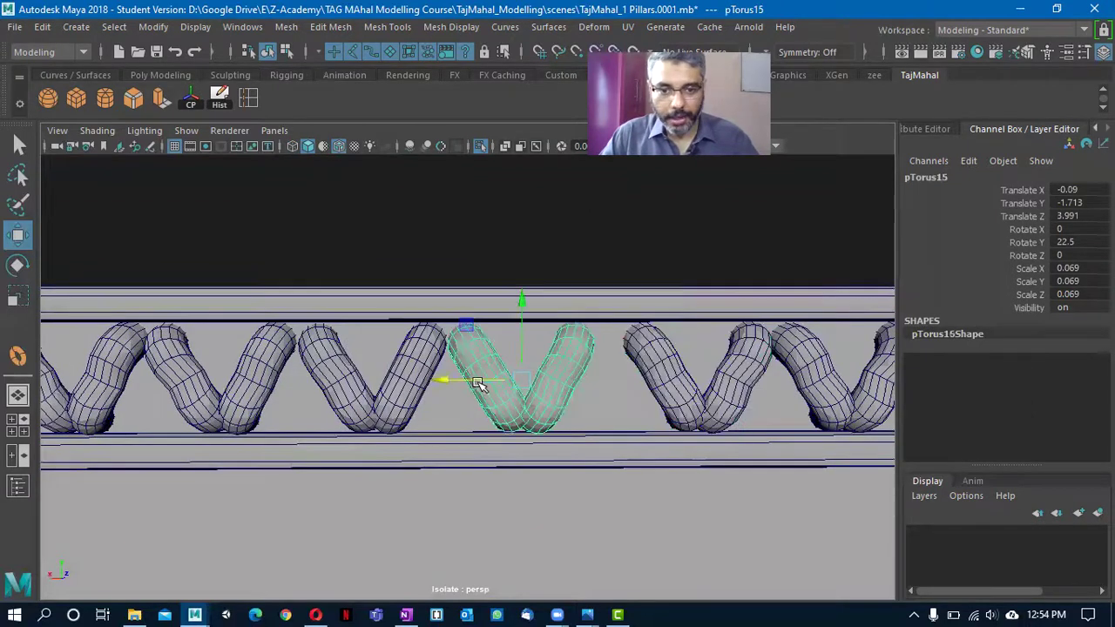
left_click_drag(435, 383, 462, 381)
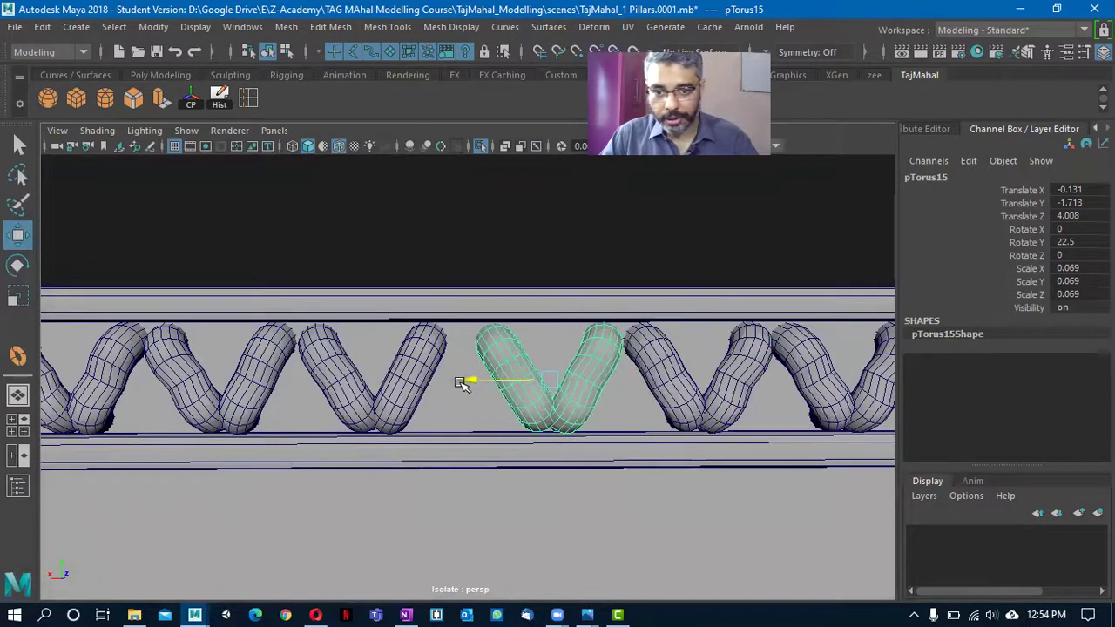
left_click(405, 372)
middle_click_drag(200, 388, 364, 397, "alt")
left_click_drag(240, 379, 266, 369, "alt")
- Space out the second, third and fourth ornaments from the starting corner, the latter two to X 0.326 and X 0.1
left_click(279, 369)
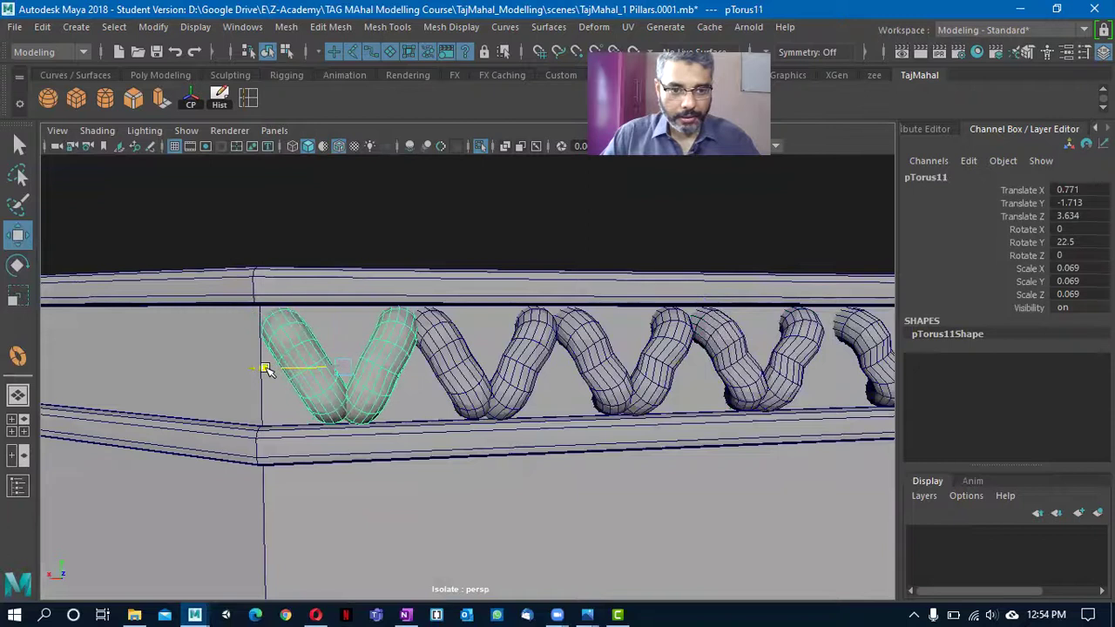
left_click(422, 373)
mouse_move(400, 370)
left_mouse_down()
mouse_move(419, 367)
mouse_move(409, 367)
left_mouse_up()
middle_click_drag(473, 378, 352, 377, "alt")
left_click(439, 367)
left_click_drag(345, 369, 362, 367)
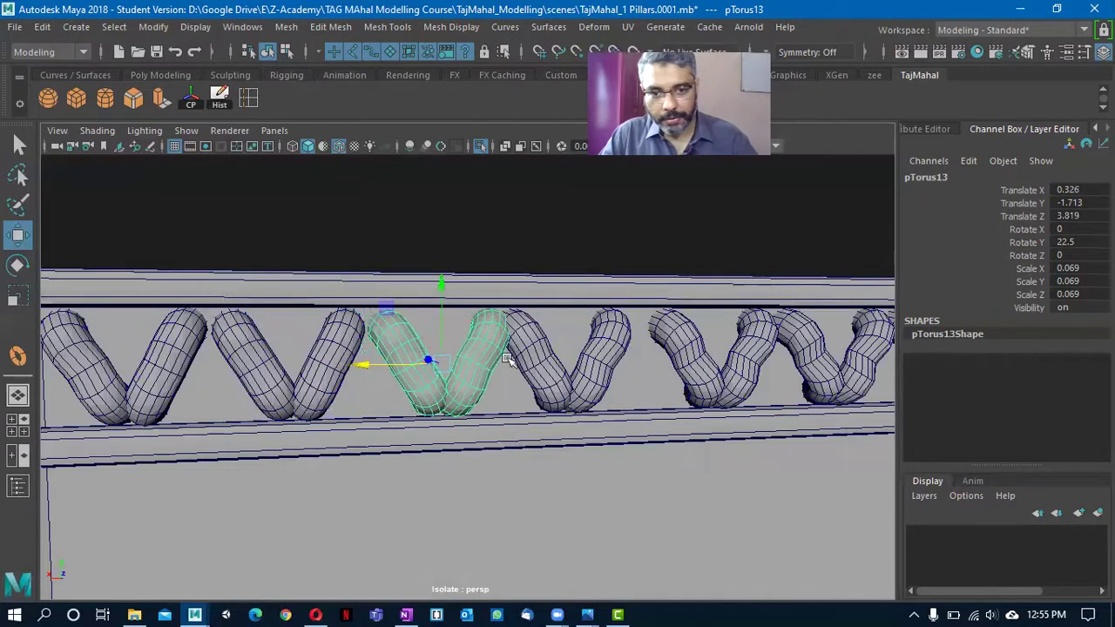
left_click(512, 355)
left_click_drag(488, 362, 507, 364)
- Nudge the fifth and sixth ornaments from the starting corner to even out the spacing, the sixth to X -0.354 and Z 4.1
middle_click_drag(426, 400, 398, 391, "alt")
left_click_drag(398, 391, 403, 376, "alt")
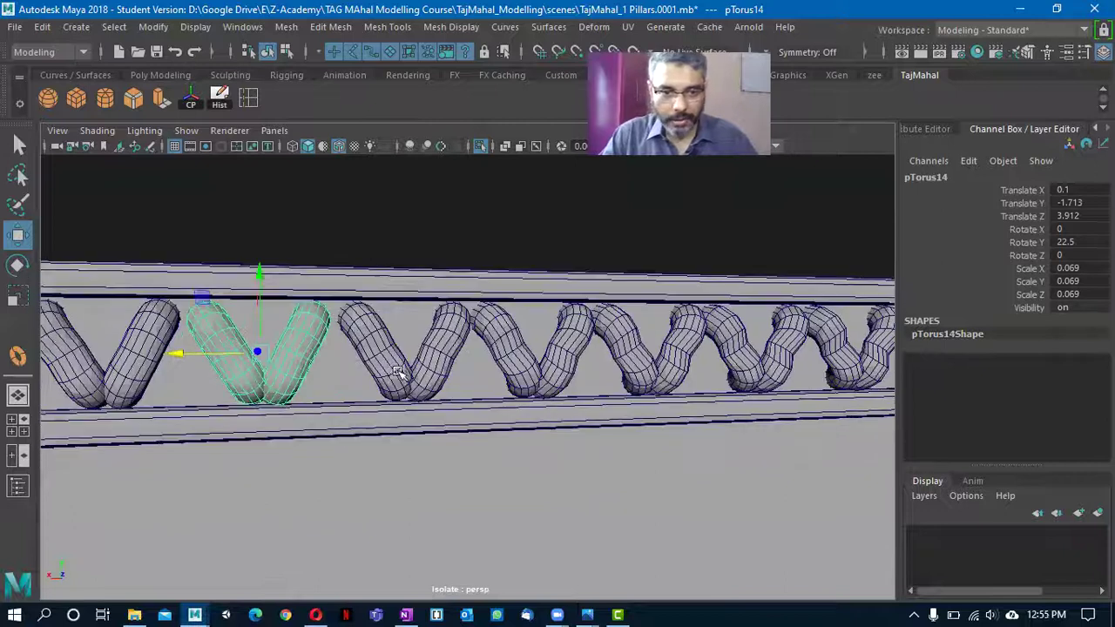
left_click(399, 375)
left_click_drag(332, 355, 326, 354)
left_click_drag(500, 361, 527, 383, "alt")
left_click(488, 385)
left_click_drag(414, 359, 415, 360)
left_click_drag(539, 367, 667, 389, "alt")
right_click_drag(667, 389, 561, 393, "alt")
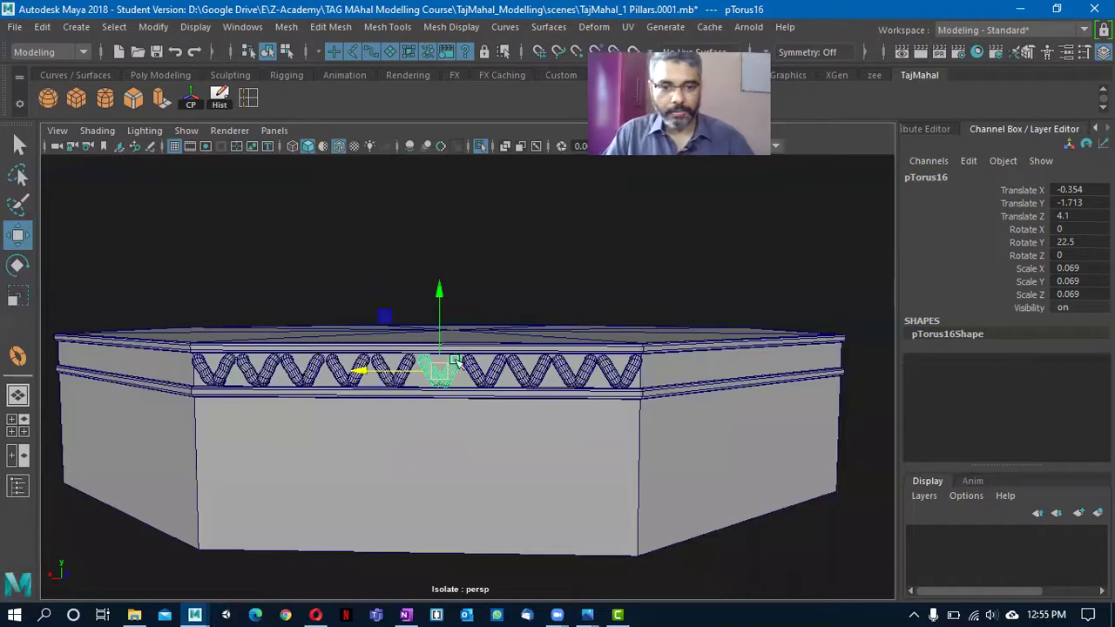
- Combine the ten ornaments on this platform side into one mesh and delete its history
left_click(230, 379)
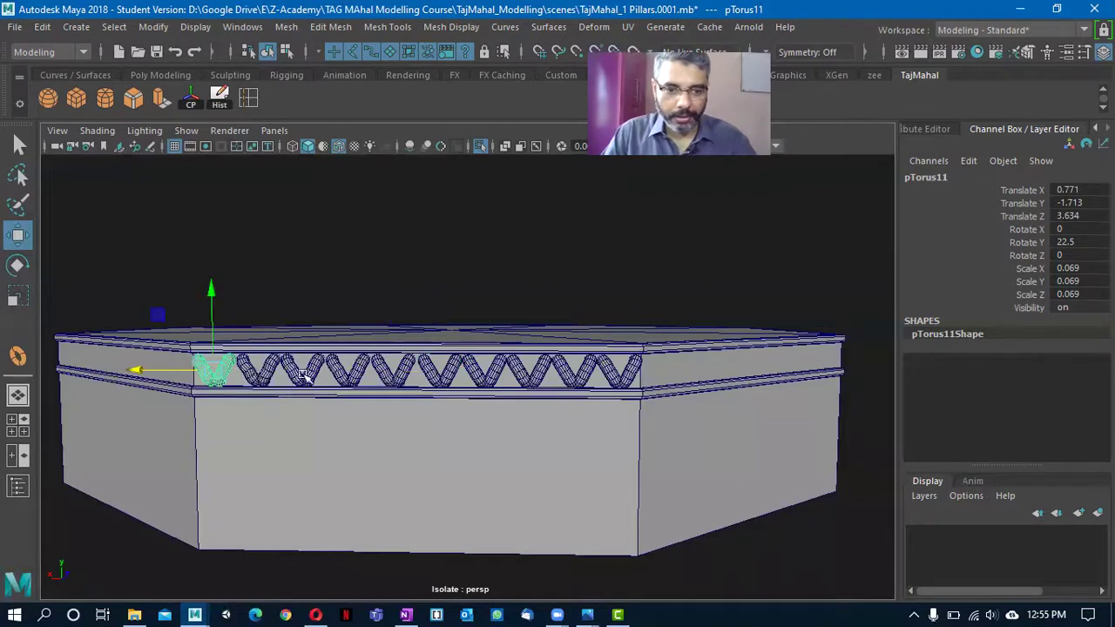
left_click(261, 373, "shift")
left_click(305, 372, "shift")
left_click(349, 373, "shift")
left_click(403, 376, "shift")
left_click(440, 374, "shift")
left_click(486, 371, "shift")
left_click(530, 372, "shift")
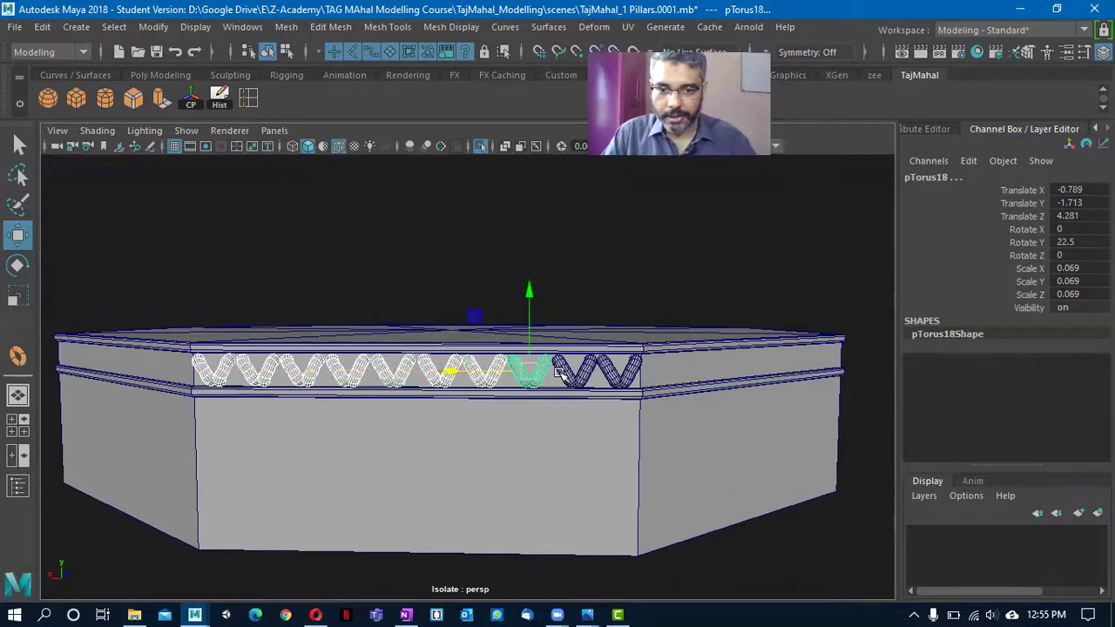
left_click(581, 380, "shift")
left_click(620, 375, "shift")
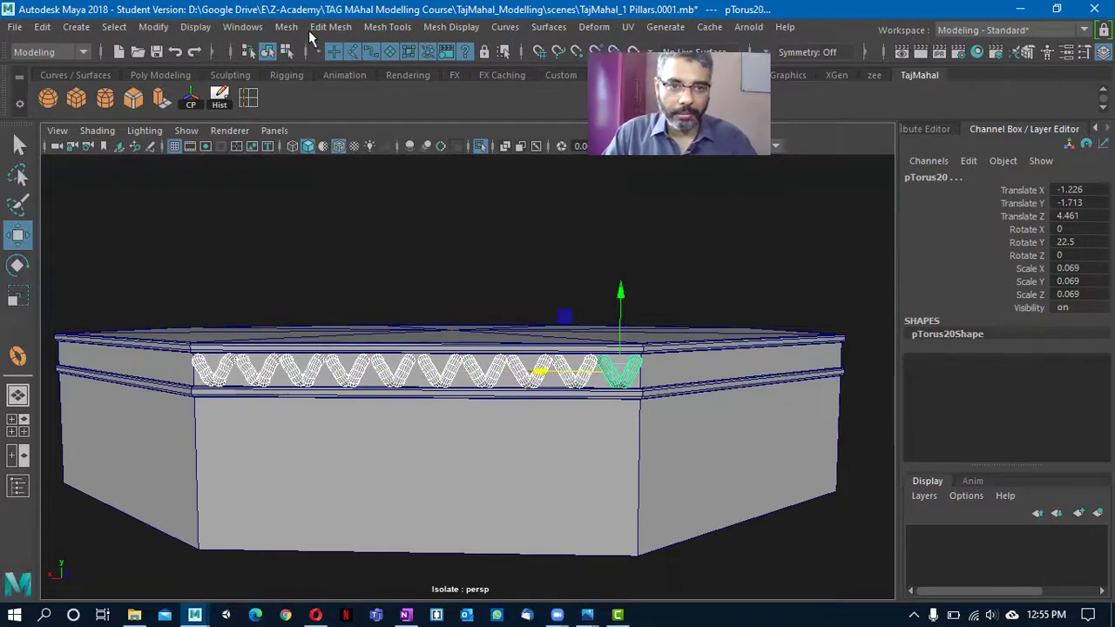
left_click(288, 27)
left_click(358, 84)
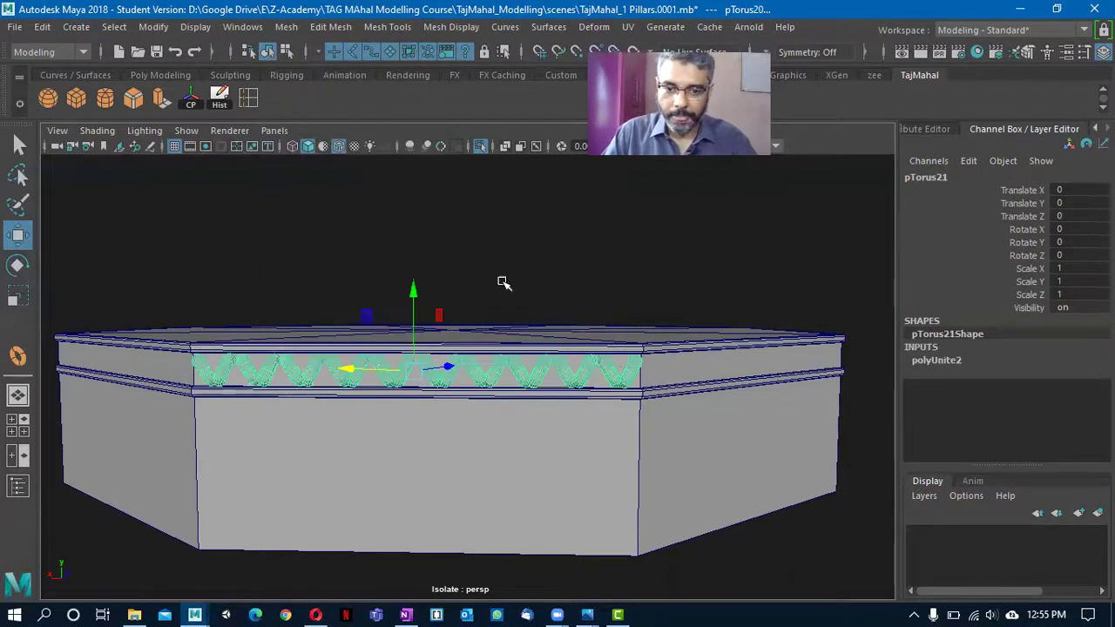
left_click(219, 97)
left_click_drag(473, 388, 448, 382, "alt")
key("space")
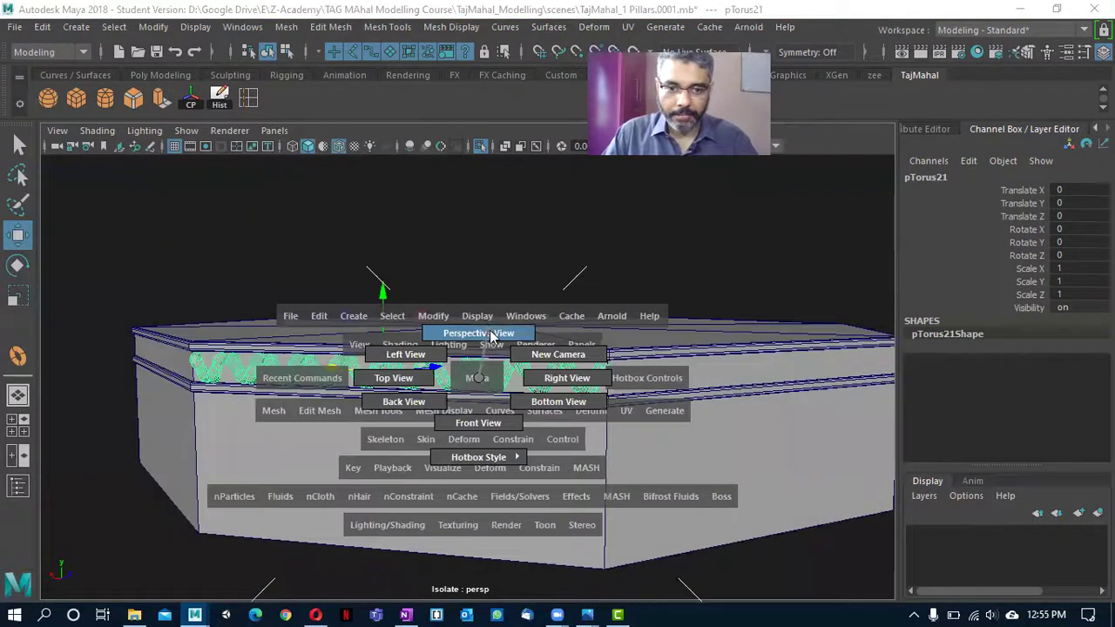
left_click_drag(492, 337, 545, 355)
key("f")
right_click_drag(521, 417, 164, 435, "alt")
middle_click_drag(403, 532, 429, 426, "alt")
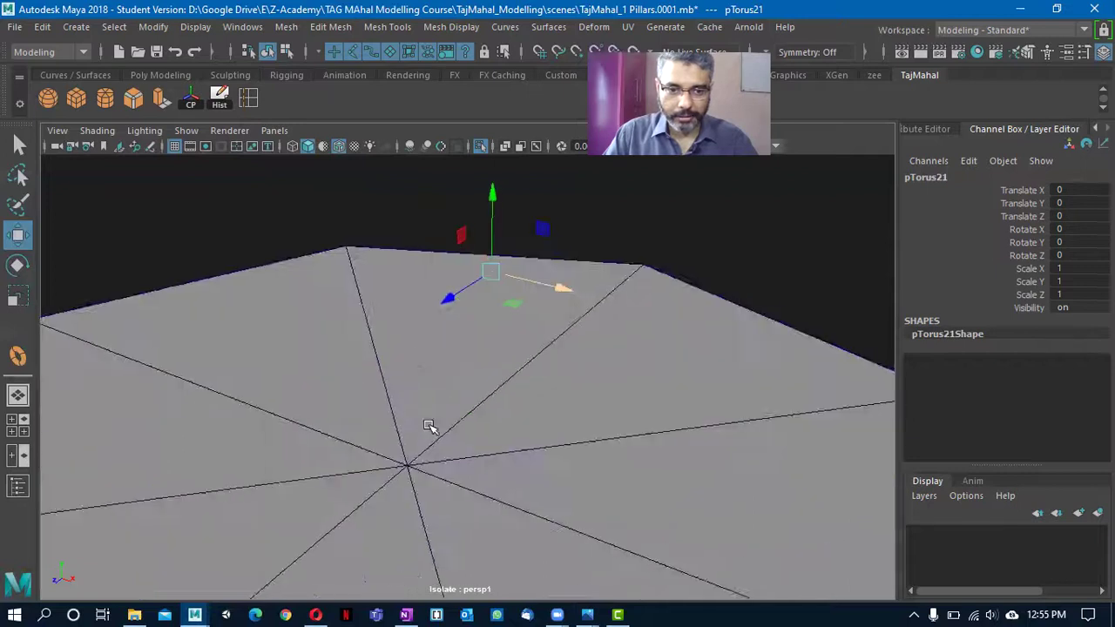
scroll(428, 425, "down", 7)
- Show the whole platform from above and set the Move tool's axis orientation to World for editing the strip's pivot
key("space")
left_click_drag(527, 418, 428, 425)
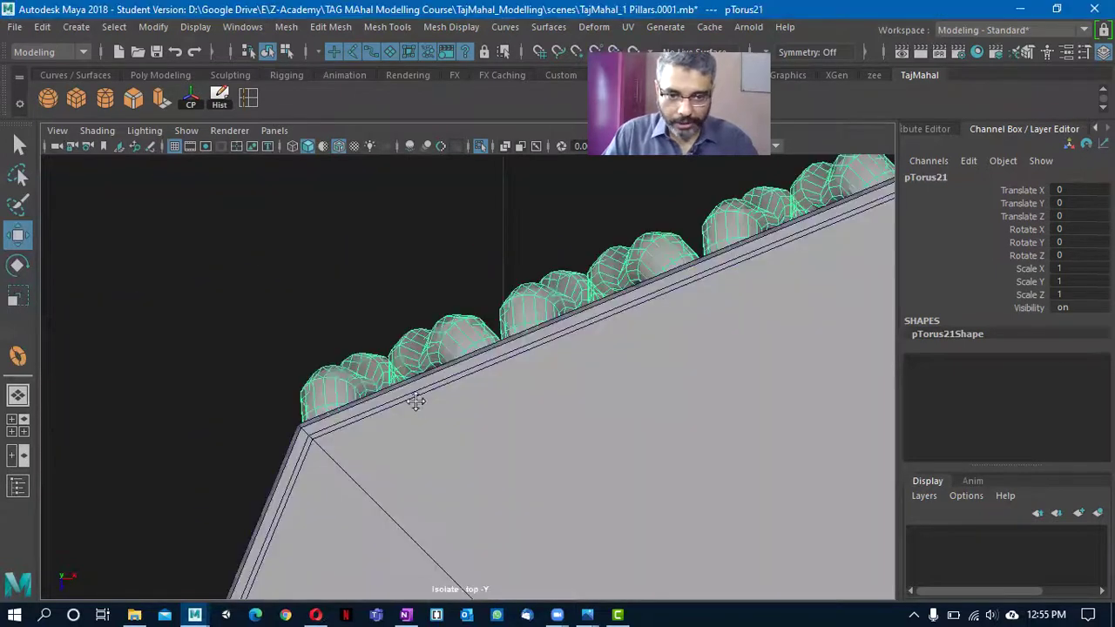
scroll(417, 401, "down", 6)
scroll(702, 468, "up", 4)
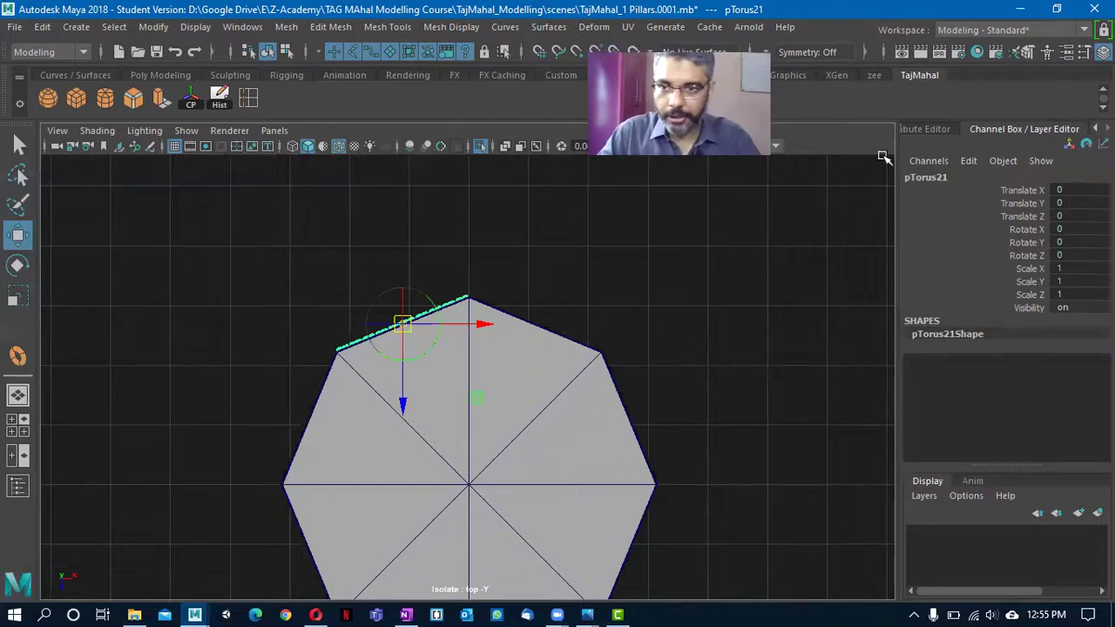
left_click(1083, 54)
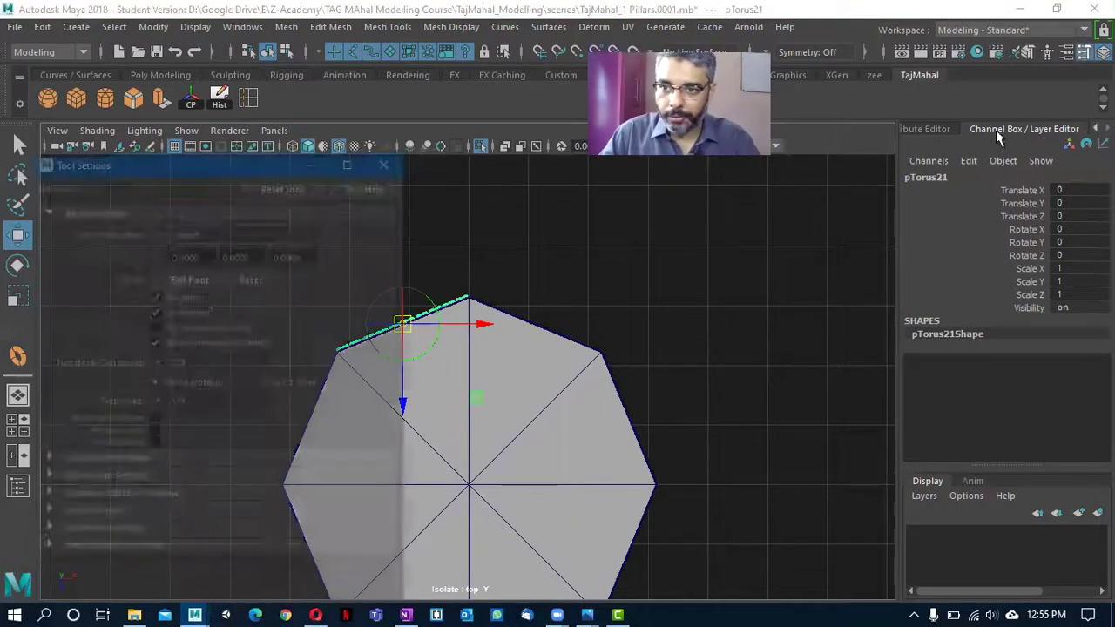
left_click(165, 228)
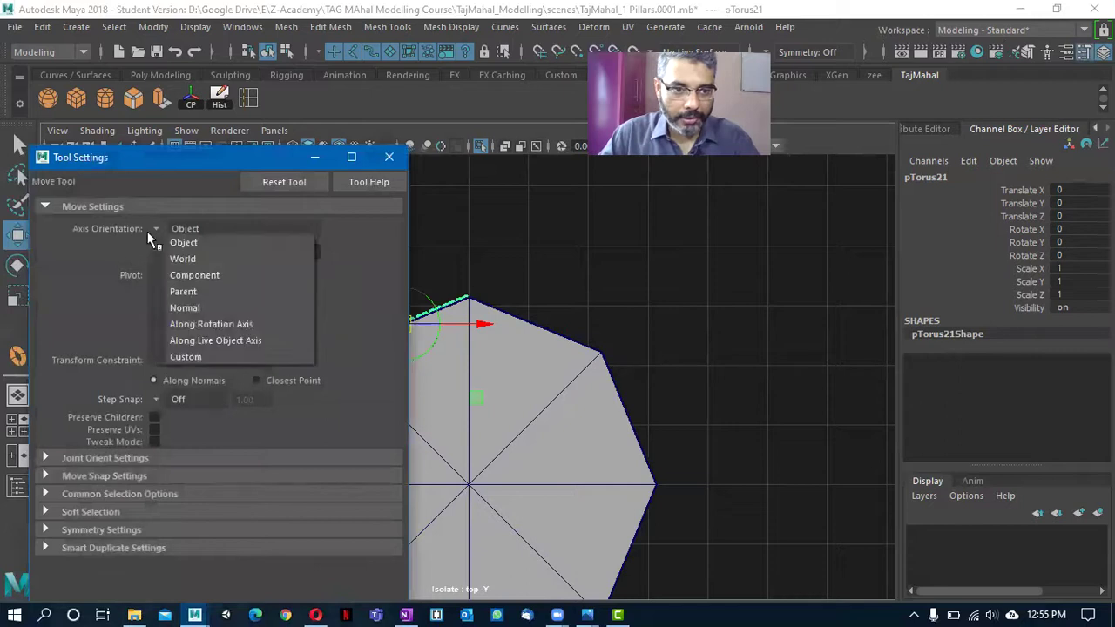
left_click(174, 259)
left_click(314, 158)
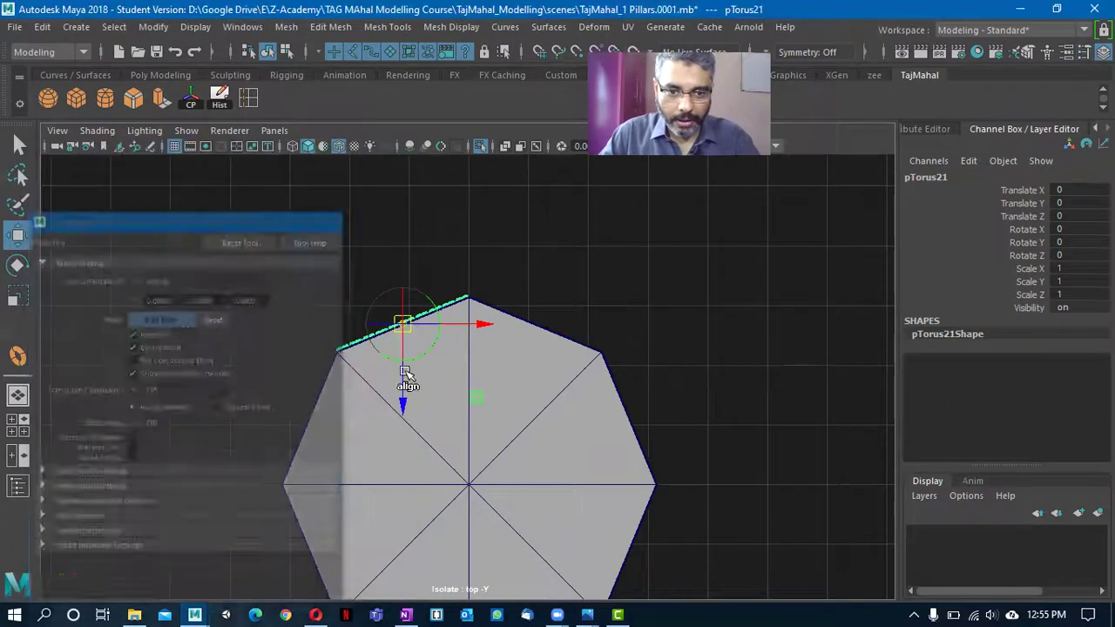
- Move the combined ornament strip's pivot to the exact centre of the octagonal platform
left_click_drag(478, 398, 545, 558)
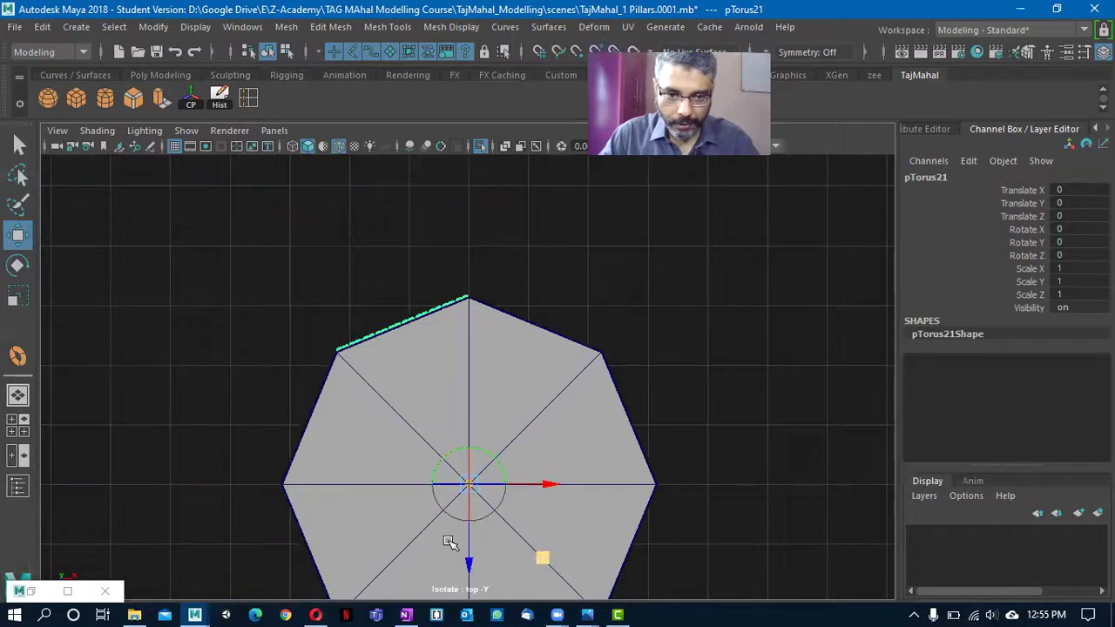
middle_click_drag(450, 542, 438, 415, "alt")
scroll(576, 397, "up", 10)
left_click_drag(464, 304, 464, 307)
right_click_drag(534, 319, 204, 310, "alt")
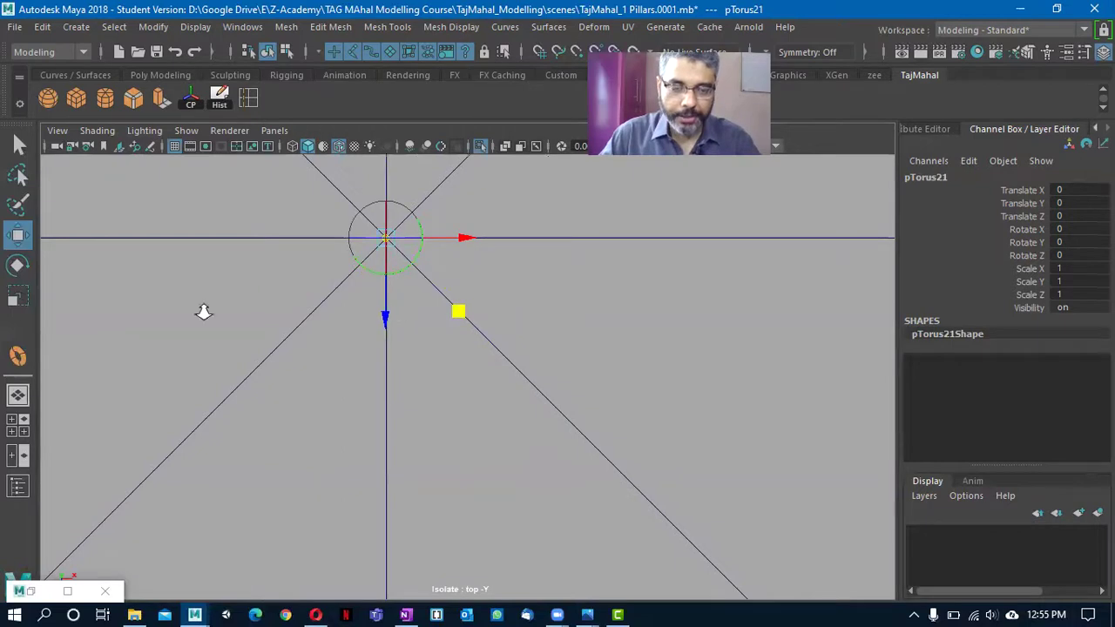
middle_click_drag(624, 335, 677, 398, "alt")
right_click_drag(677, 398, 710, 400, "alt")
key("Insert")
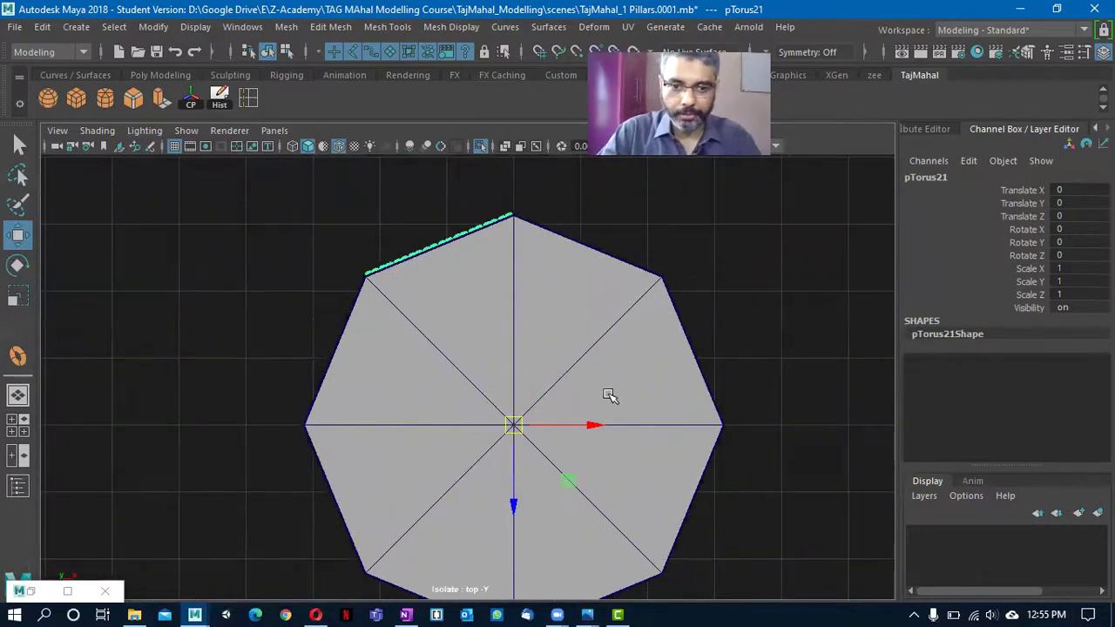
- Open the Duplicate Special options for the combined ornament strip and reset them to their defaults
left_click(43, 27)
left_click(288, 286)
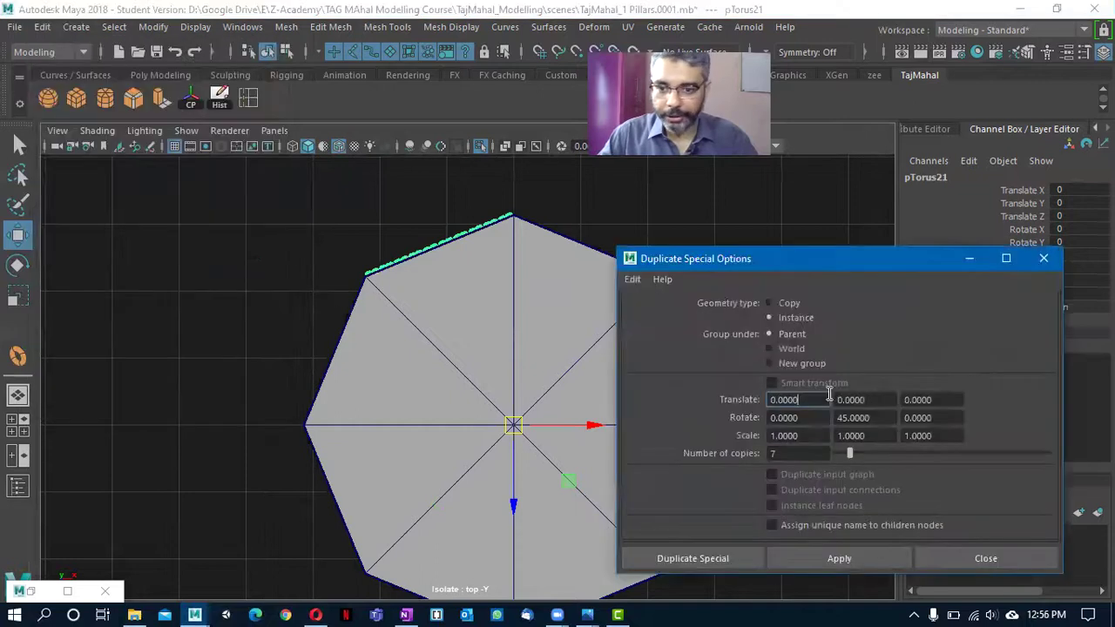
left_click(632, 279)
left_click(664, 308)
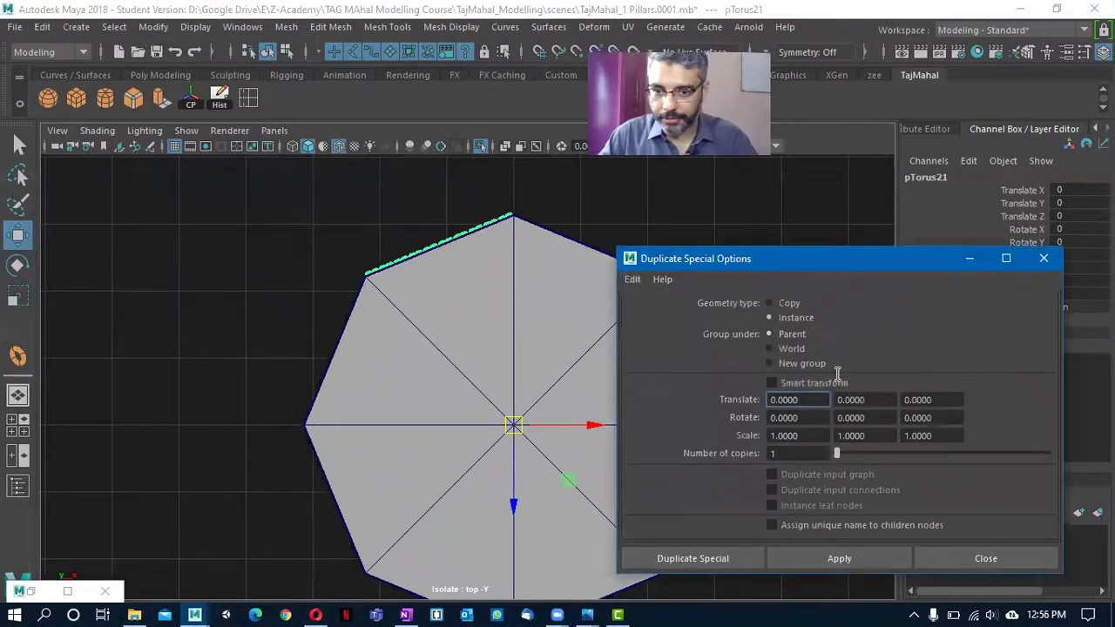
- Duplicate the ornament strip as 7 instances, each rotated 45 degrees about Y, to cover the remaining platform sides
key("Tab")
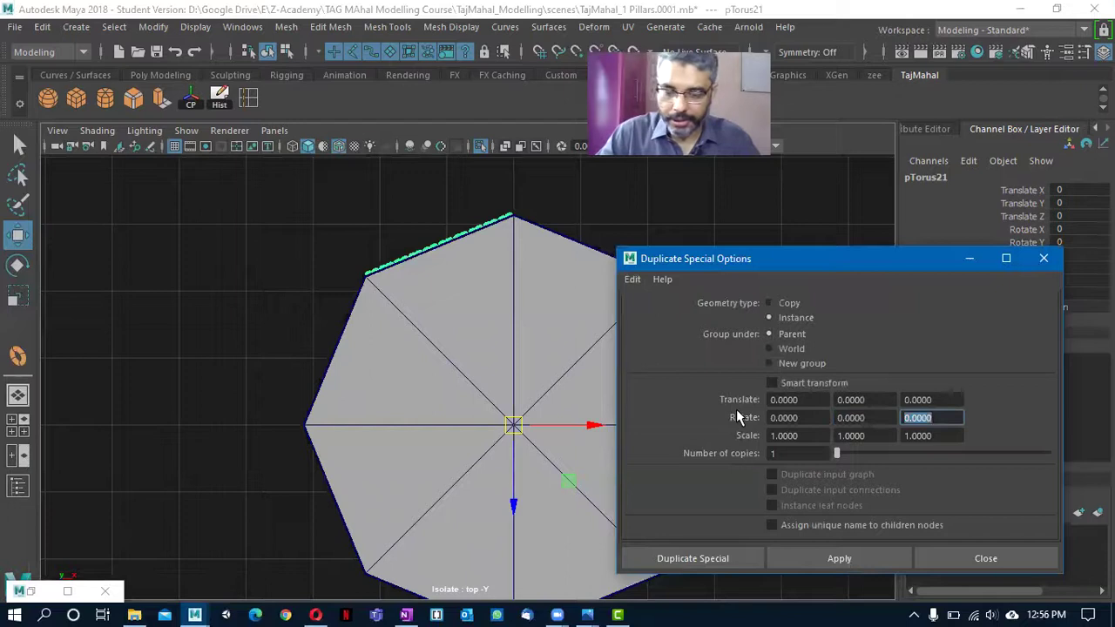
key("shift+Tab")
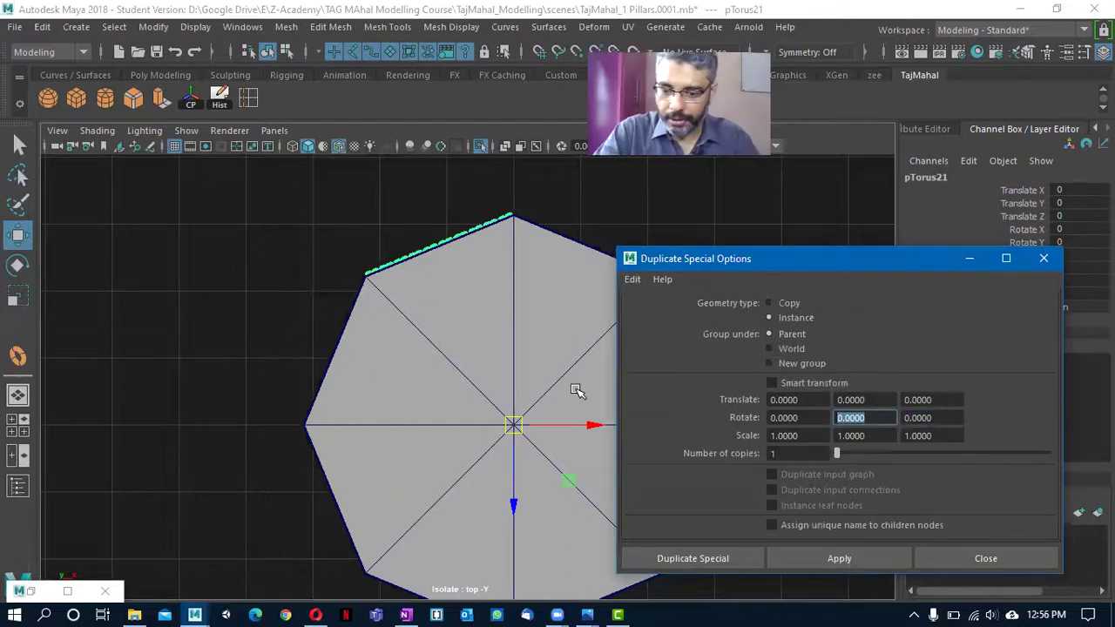
type("45")
key("Tab")
key("Tab")
key("Tab")
key("Tab")
key("Tab")
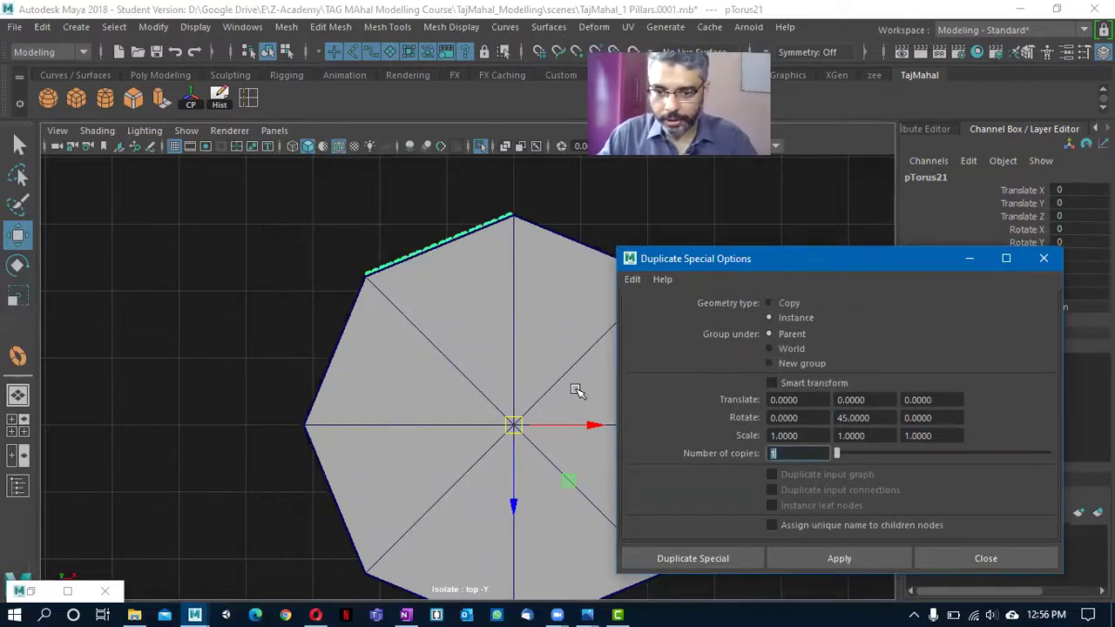
type("7")
left_click(831, 558)
middle_click_drag(483, 462, 298, 366, "alt")
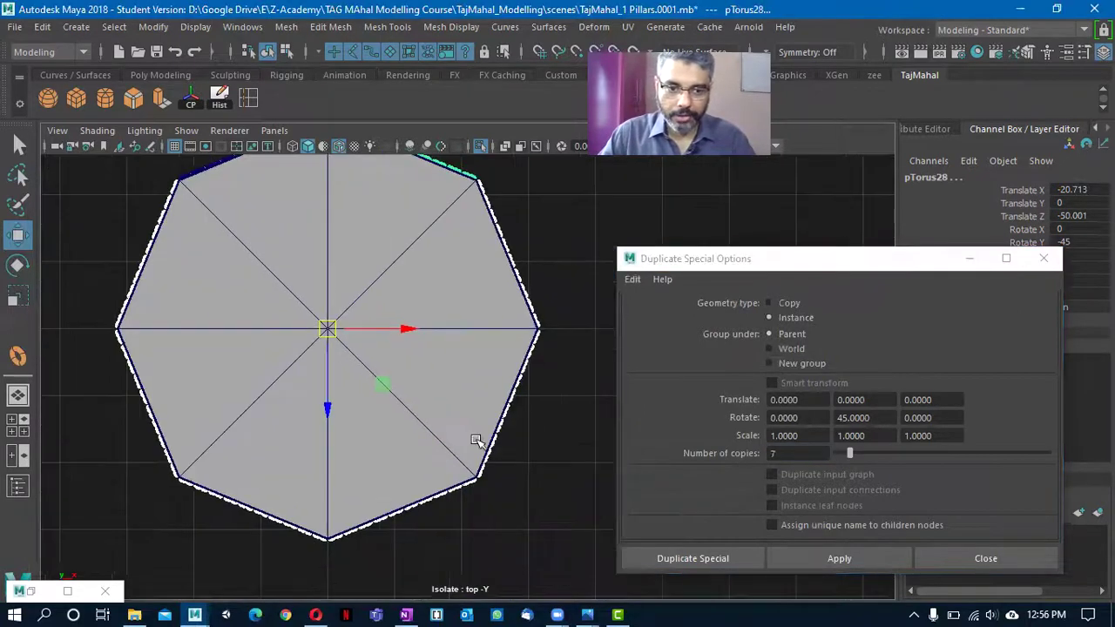
left_click(1003, 566)
- Return to the perspective view, deselect the strips and end the platform's isolation to show the whole minaret
middle_click_drag(418, 388, 459, 397, "alt")
key("space")
left_click_drag(423, 383, 658, 401)
right_click_drag(657, 400, 378, 431, "alt")
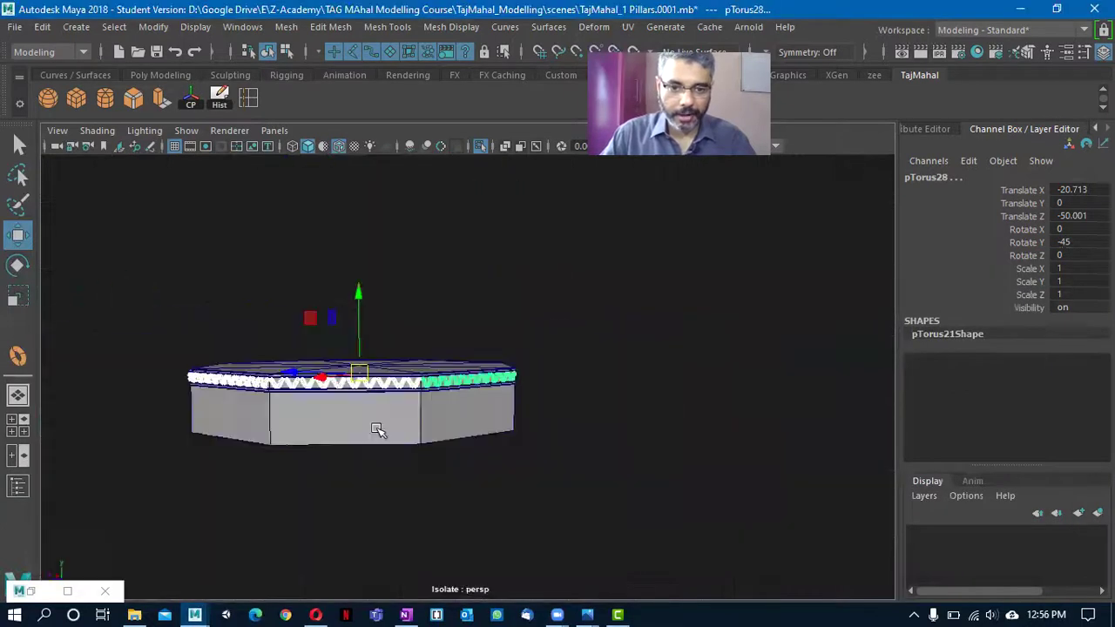
left_click_drag(378, 430, 287, 440, "alt")
left_click(532, 444)
left_click_drag(603, 460, 503, 463, "alt")
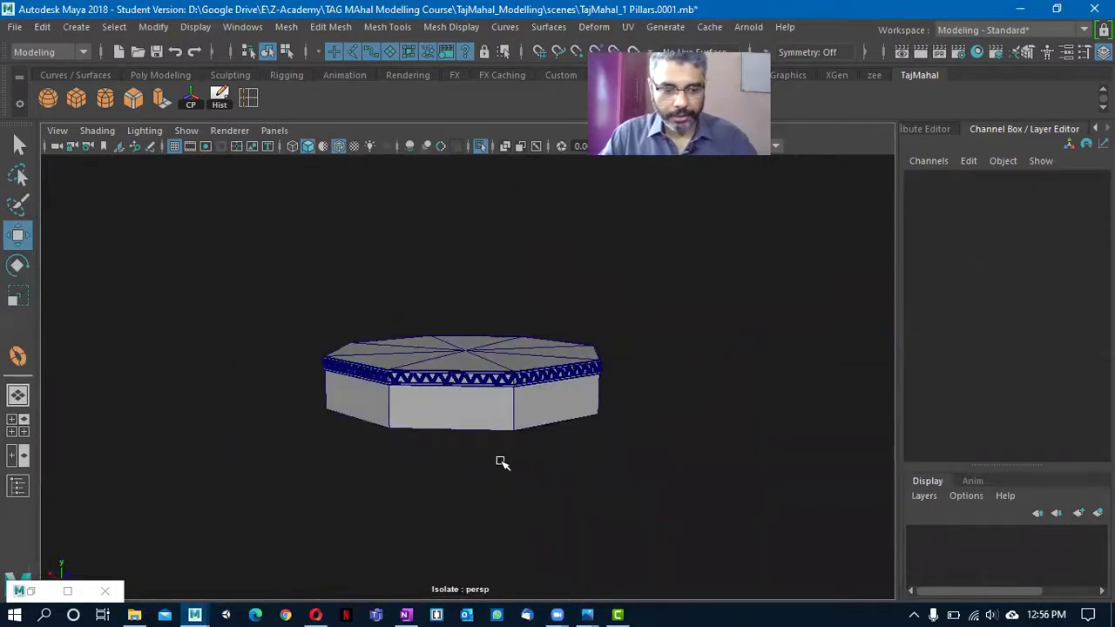
key("ctrl+1")
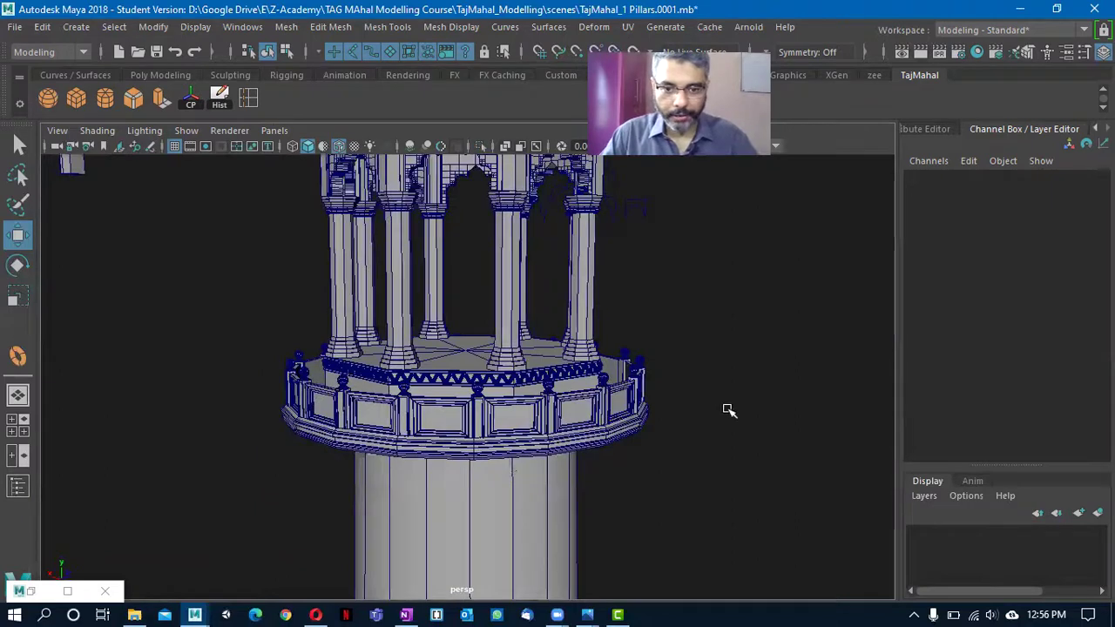
- Turn off the wireframe overlay on the shaded minaret, view the pavilion from several angles and save the scene as a new increment
right_click_drag(728, 411, 361, 386, "alt")
left_click_drag(361, 386, 520, 409, "alt")
left_click_drag(444, 385, 438, 374, "alt")
right_click_drag(438, 374, 562, 517, "alt")
left_click_drag(513, 428, 517, 453, "alt")
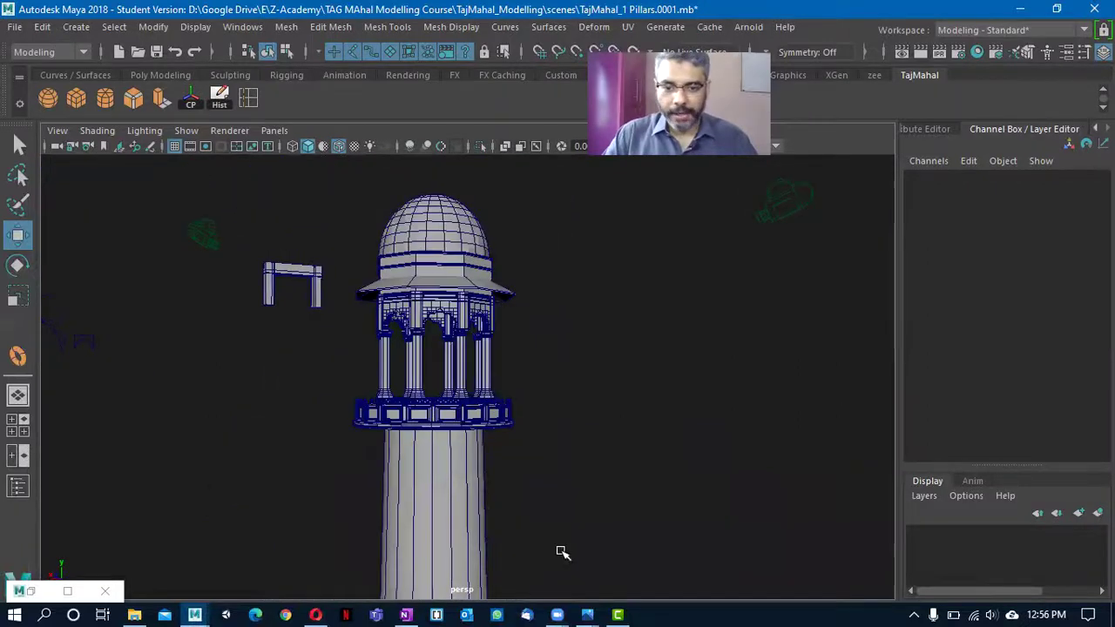
right_click_drag(575, 517, 439, 495, "alt")
scroll(409, 449, "up", 3)
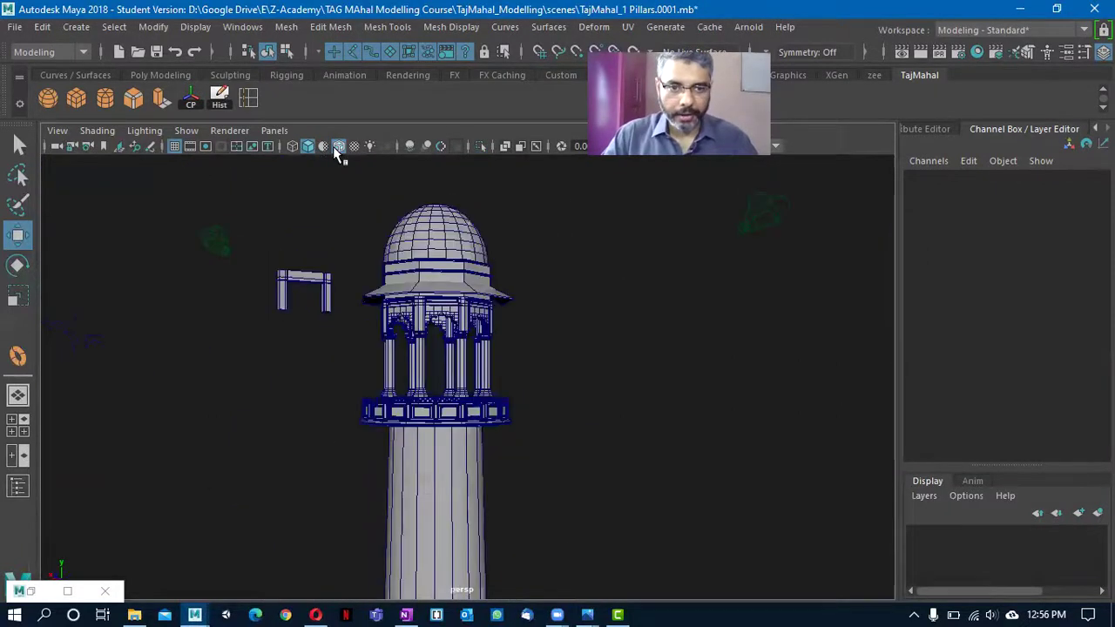
left_click(342, 162)
left_click_drag(578, 356, 493, 401, "alt")
scroll(344, 378, "up", 5)
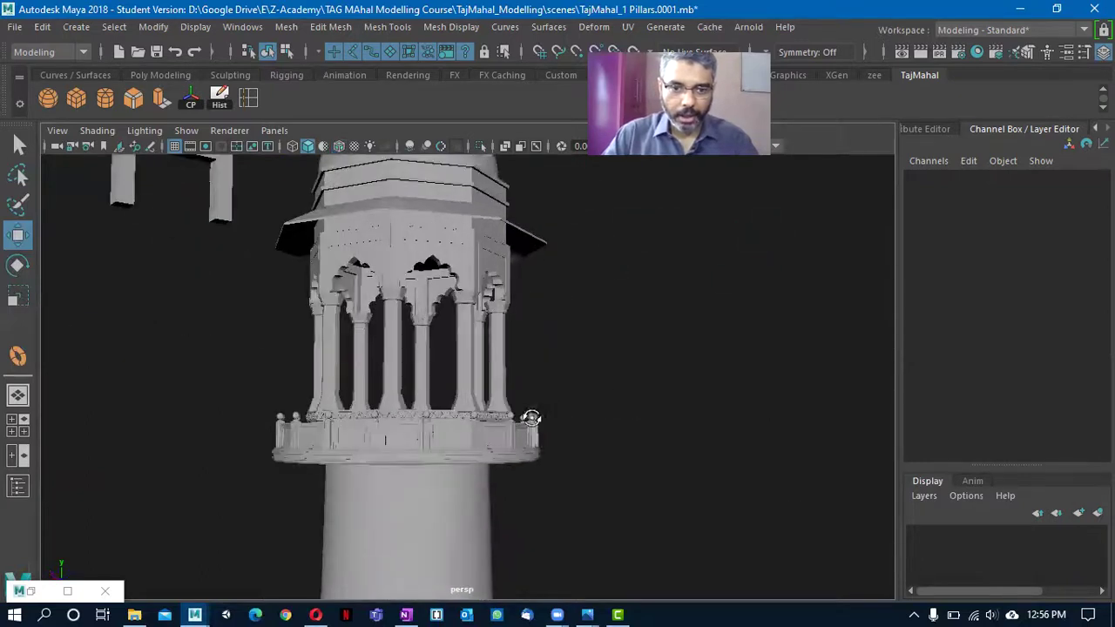
middle_click_drag(507, 418, 512, 423, "alt")
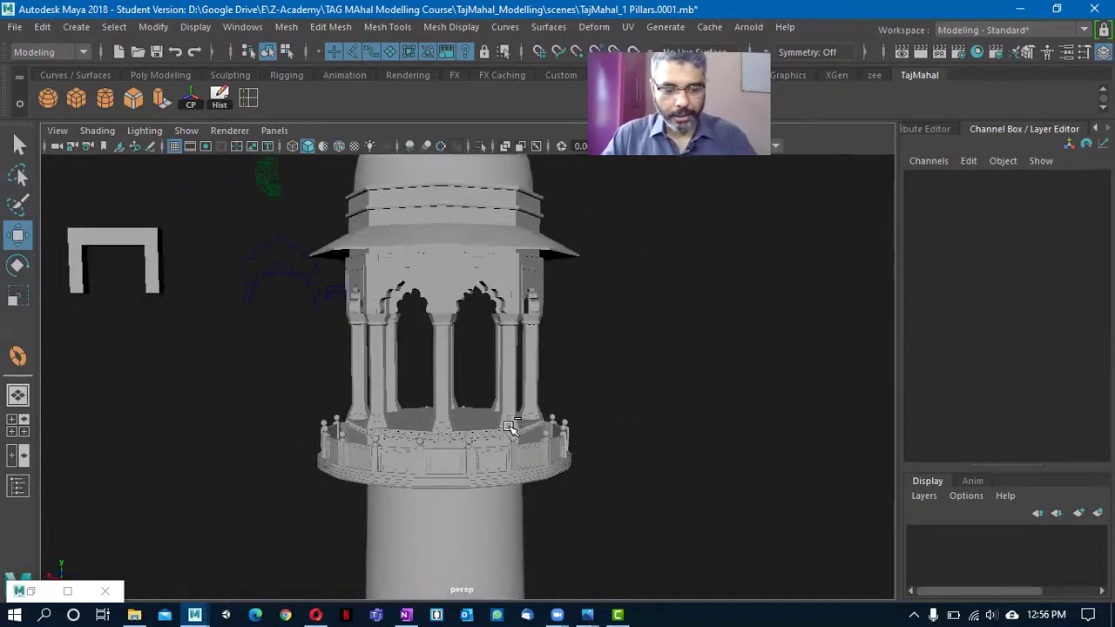
left_click(519, 324)
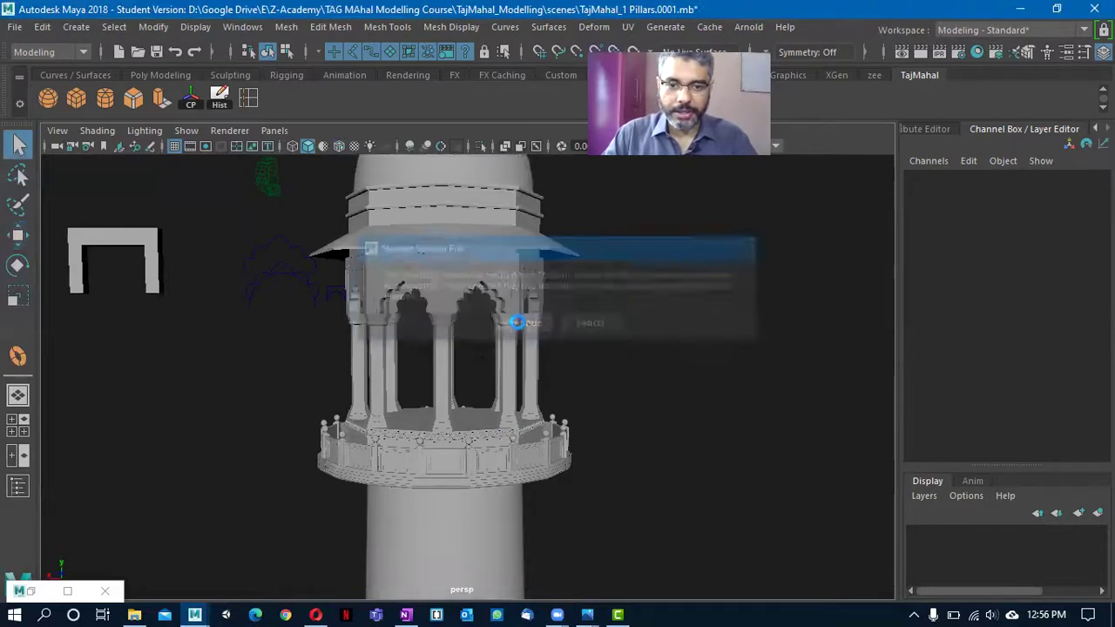
- Switch to Photos and look at the minaret shaft and balconies in the Taj Mahal side-view photo
left_click(587, 614)
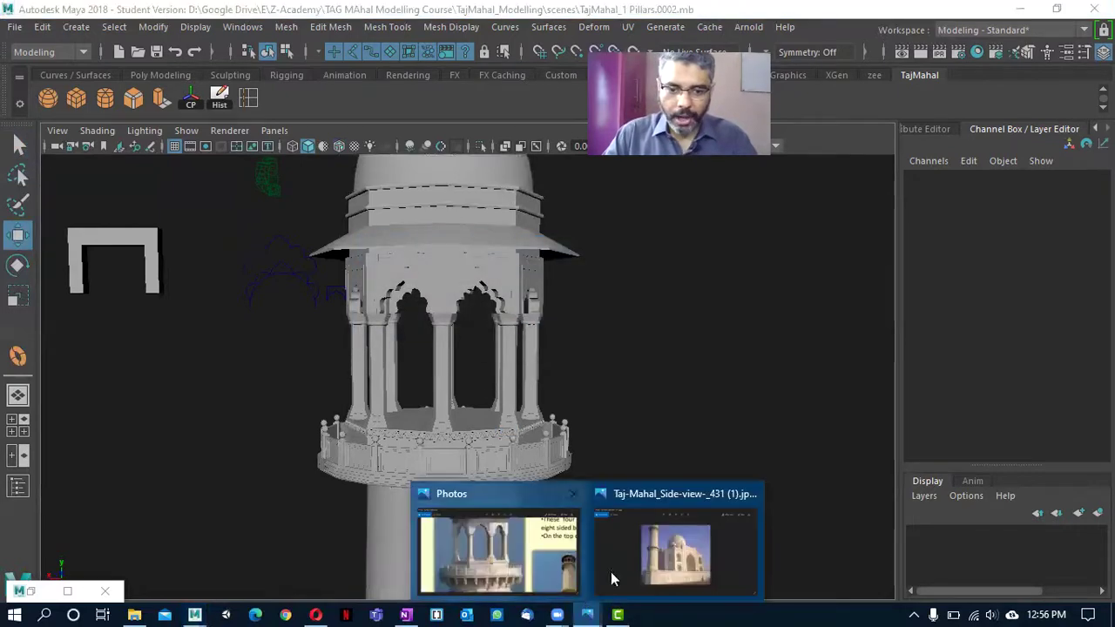
left_click(653, 551)
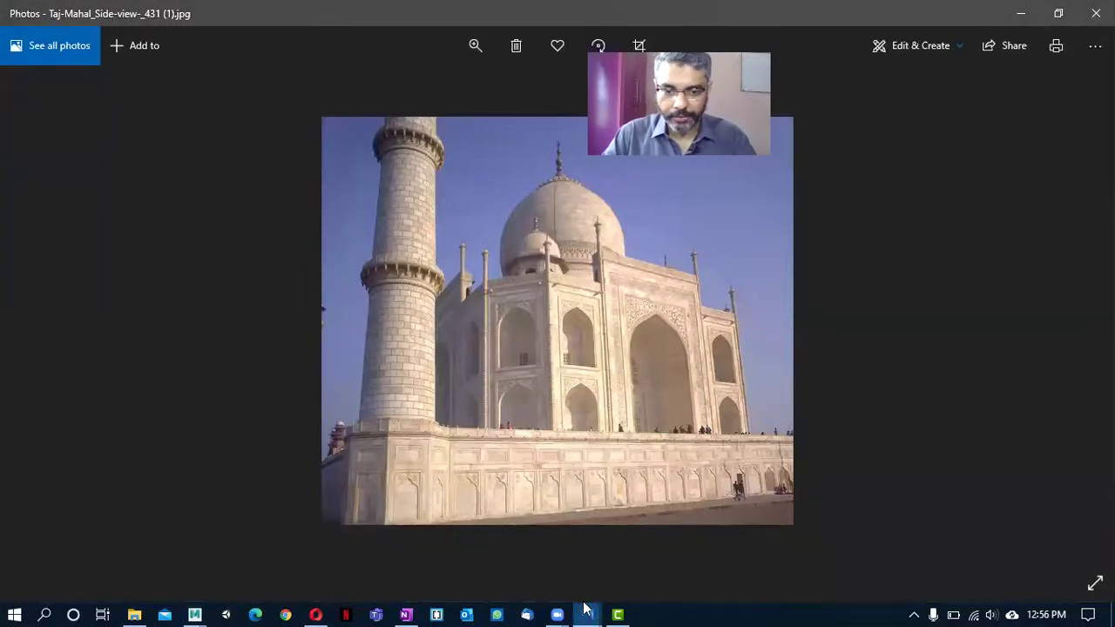
mouse_move(598, 607)
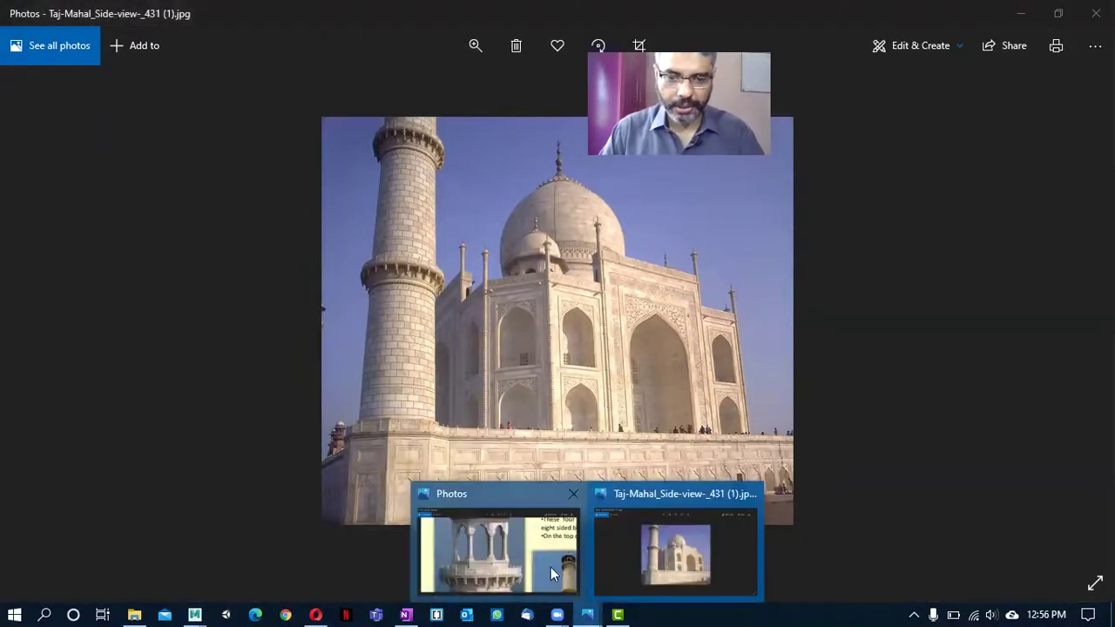
- Examine the arches, platform, railing and brackets under the balcony in the tajmahal- Minars.jpg close-up
left_click(534, 551)
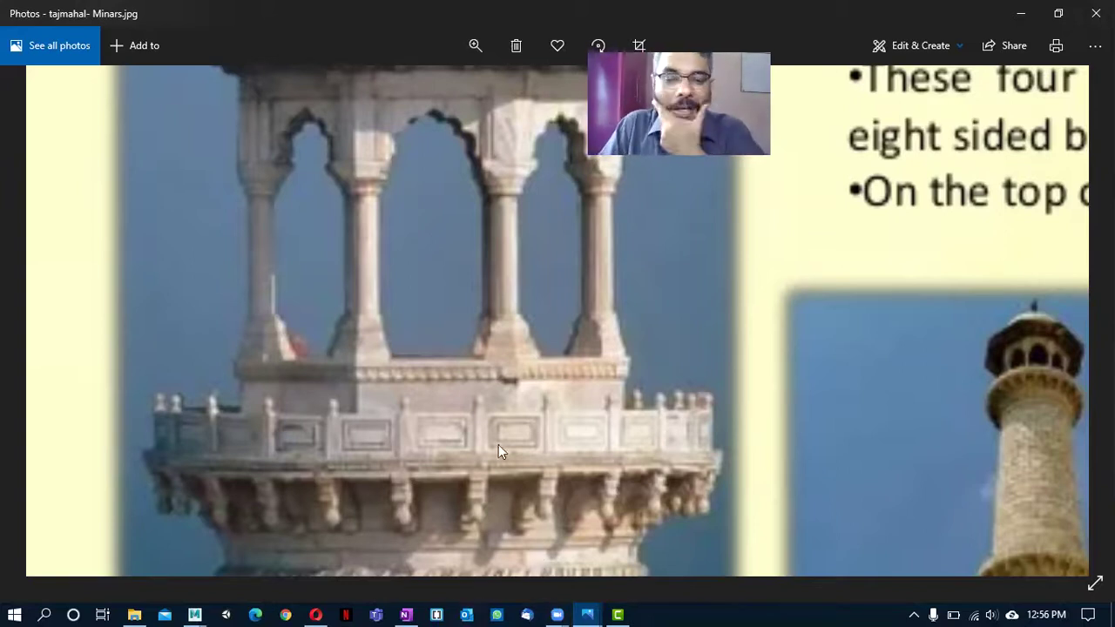
scroll(358, 248, "up", 1)
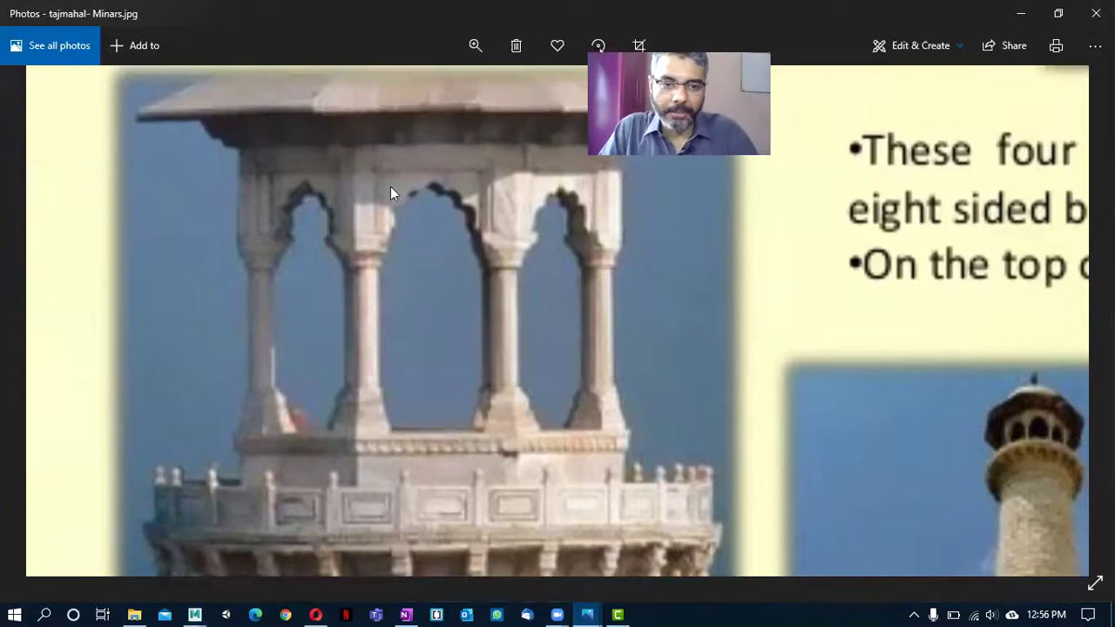
left_click_drag(394, 193, 443, 240)
left_click_drag(505, 177, 601, 151)
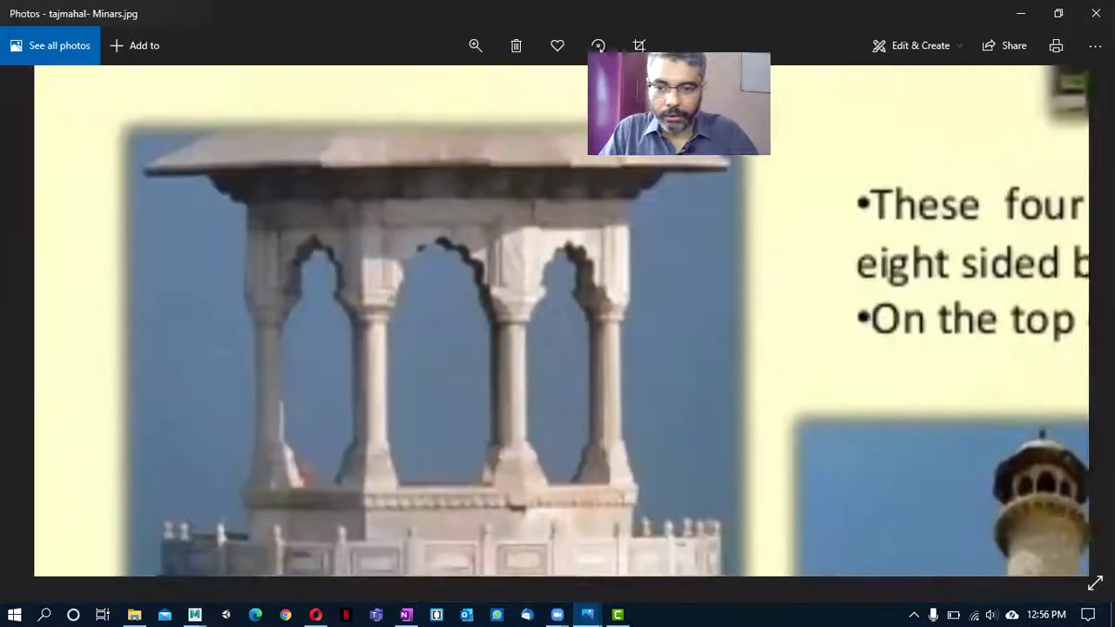
left_click_drag(993, 416, 184, 608)
left_click_drag(122, 148, 778, 21)
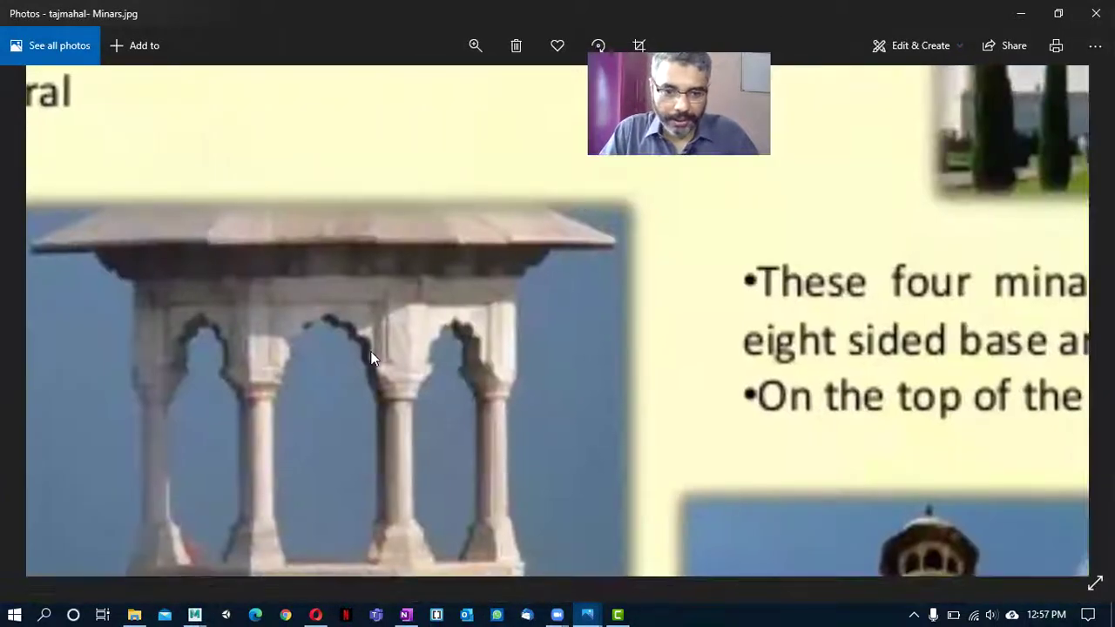
left_click_drag(356, 544, 422, 220)
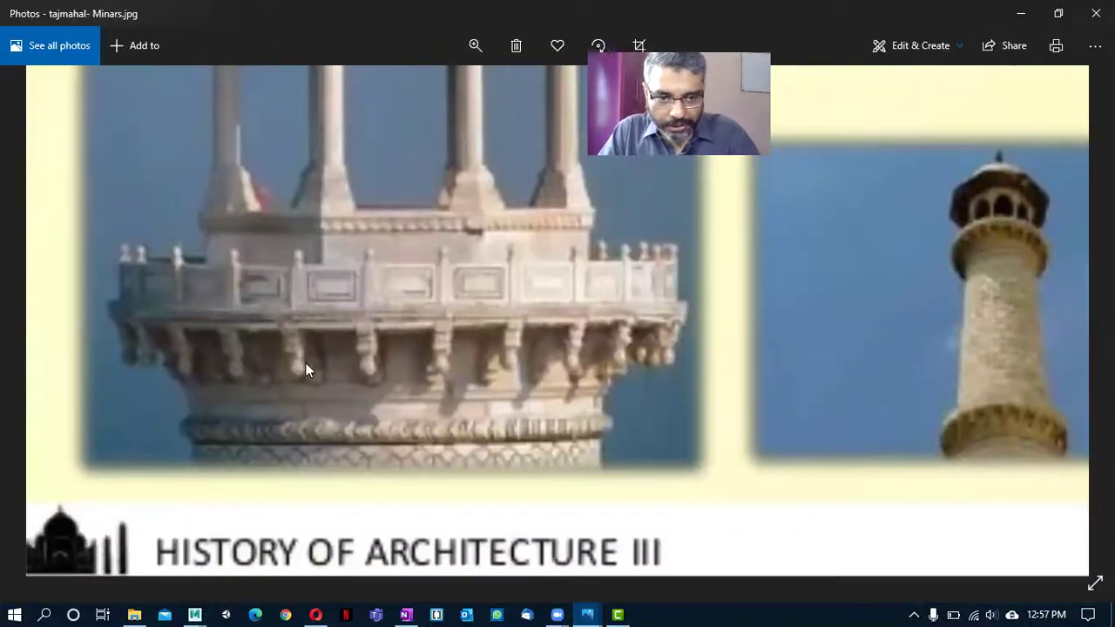
left_click_drag(411, 366, 456, 406)
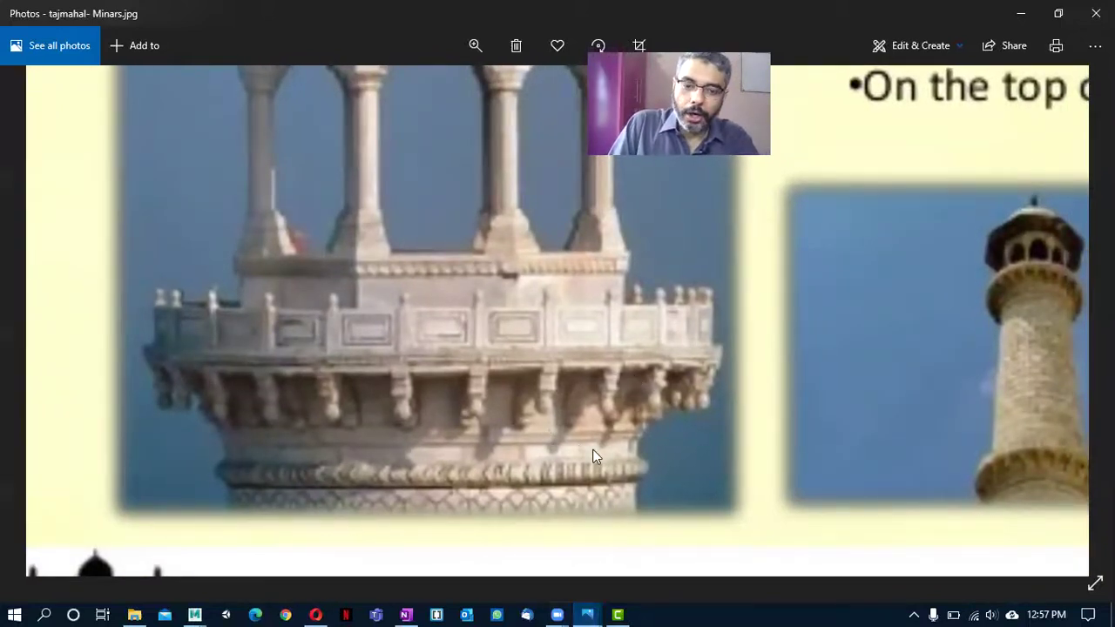
left_click_drag(569, 370, 449, 494)
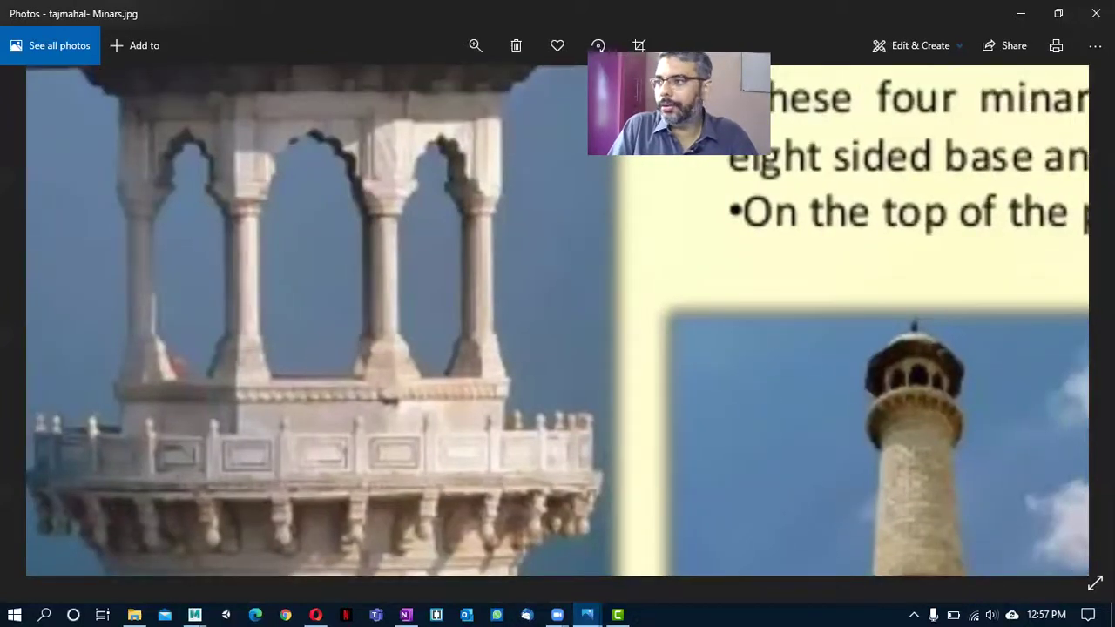